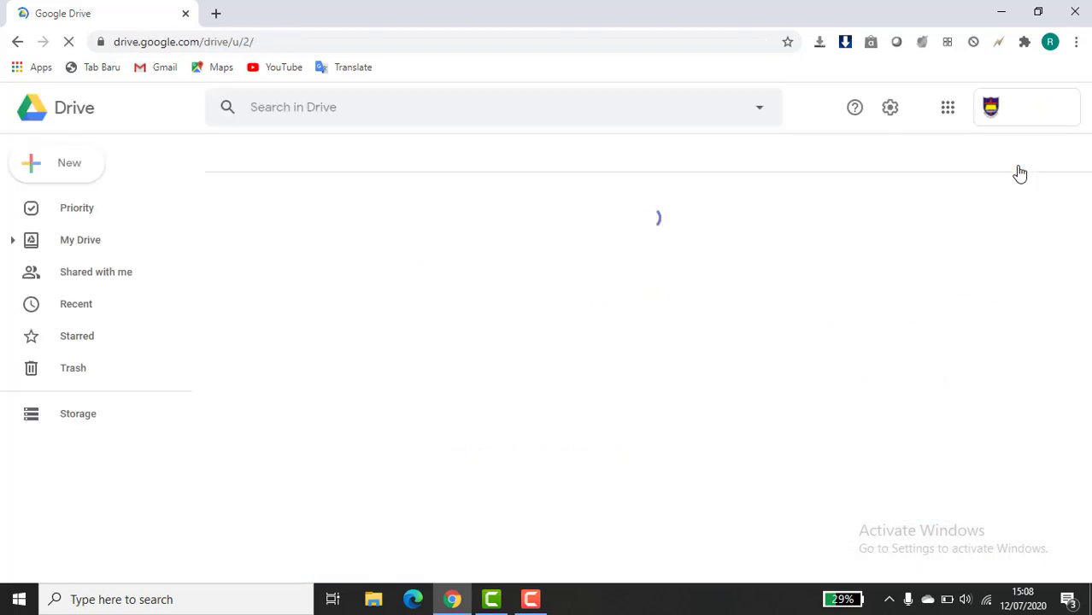
- Create a new blank Google Form from Drive
click(80, 175)
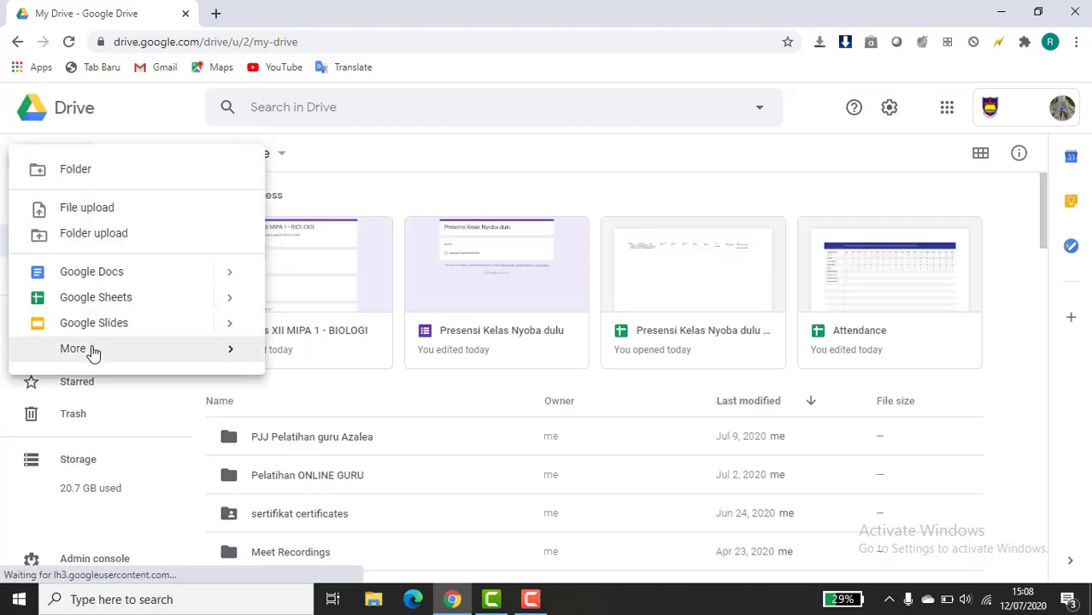
mouse_move(225, 360)
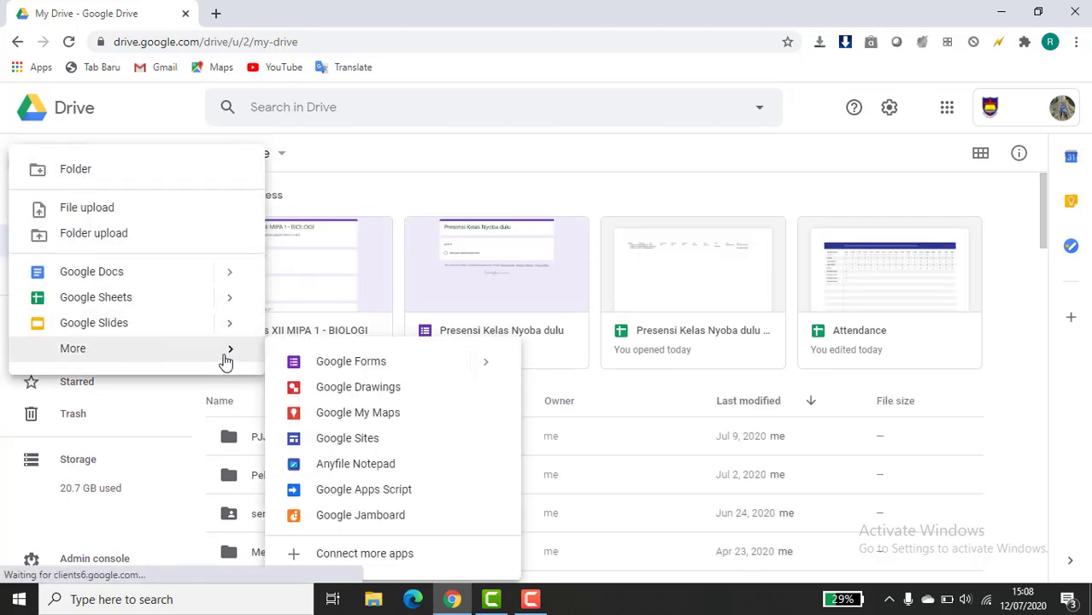
click(349, 366)
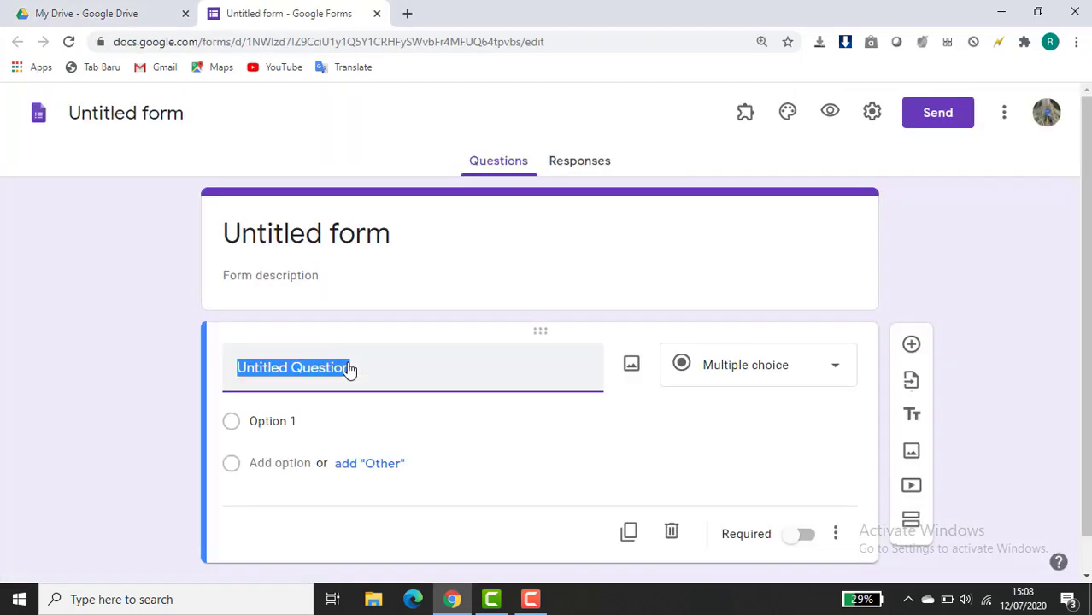
- Rename the form file as "BIOLOGI - XI MIPA 1" and apply the same title to the form's heading
click(92, 113)
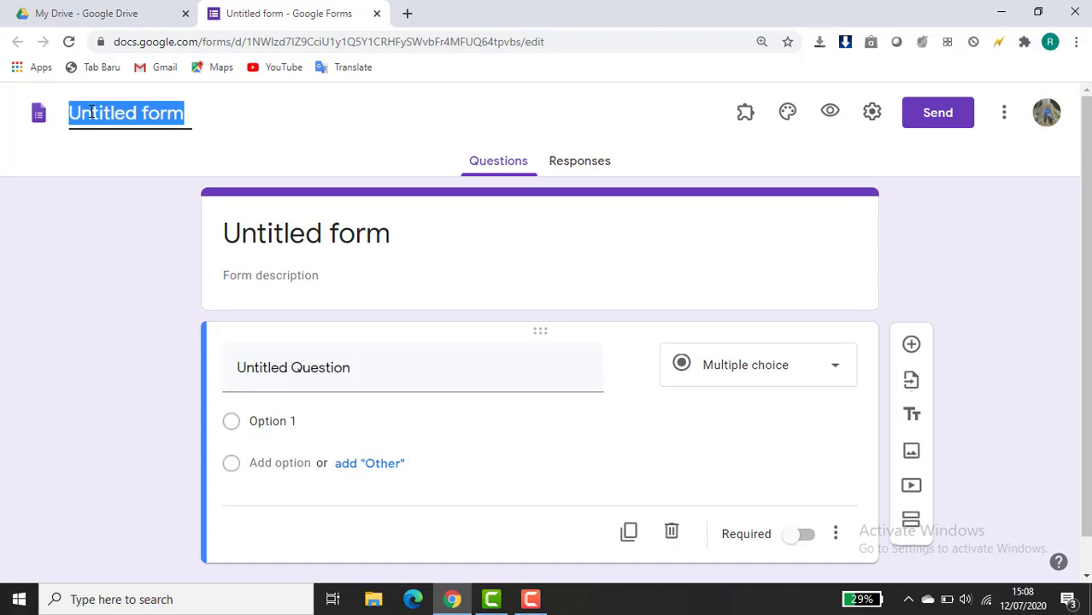
text(KELAS)
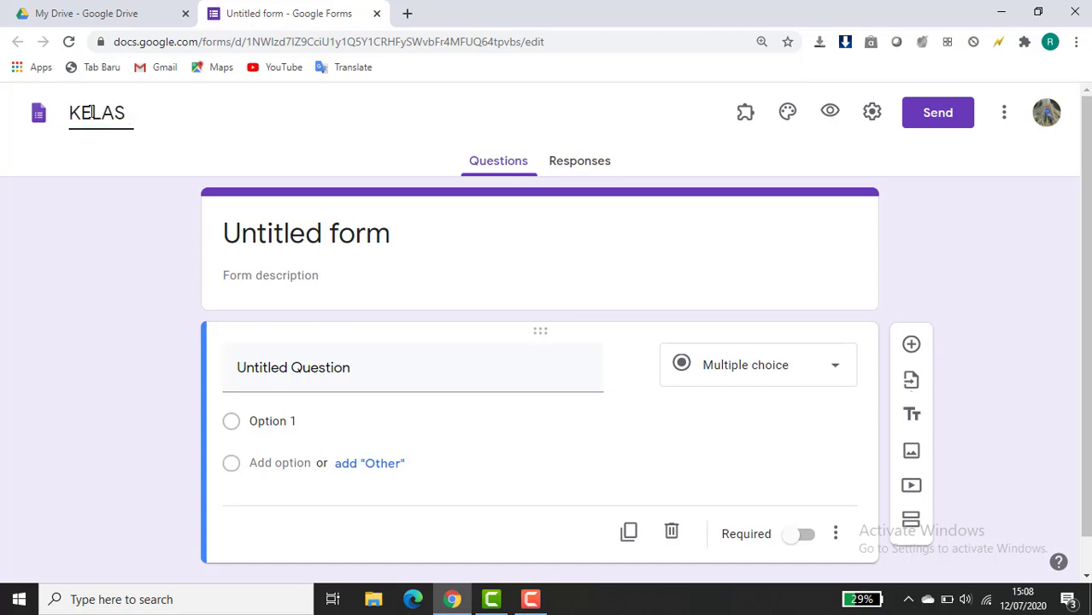
text( BIOLOGI)
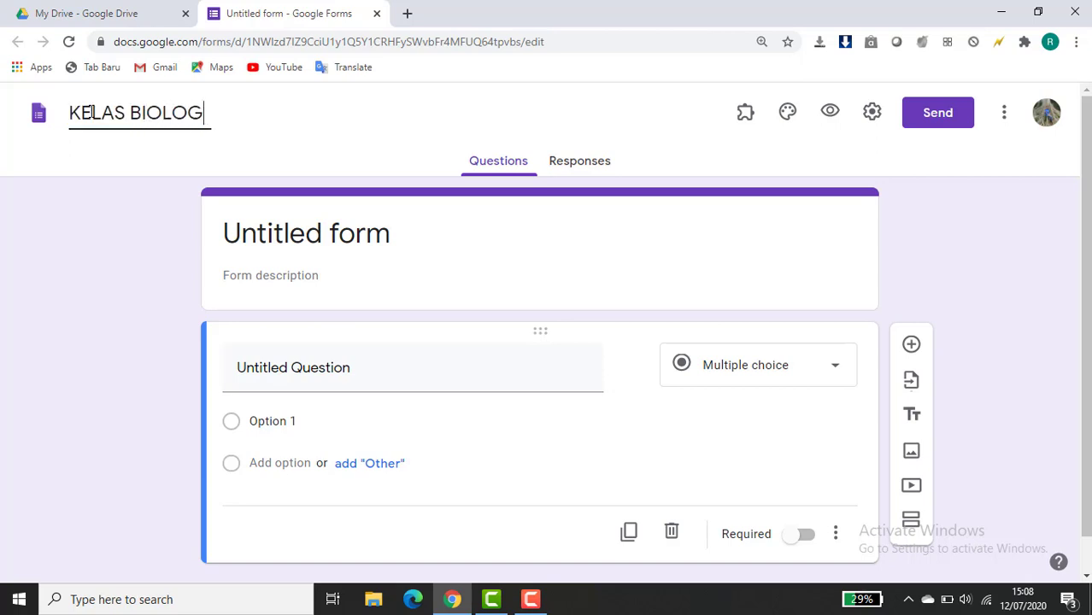
key(BackSpace)
key(BackSpace)
key(BackSpace)
key(BackSpace)
key(BackSpace)
key(BackSpace)
key(BackSpace)
key(BackSpace)
key(BackSpace)
key(BackSpace)
key(BackSpace)
key(BackSpace)
key(BackSpace)
text(B)
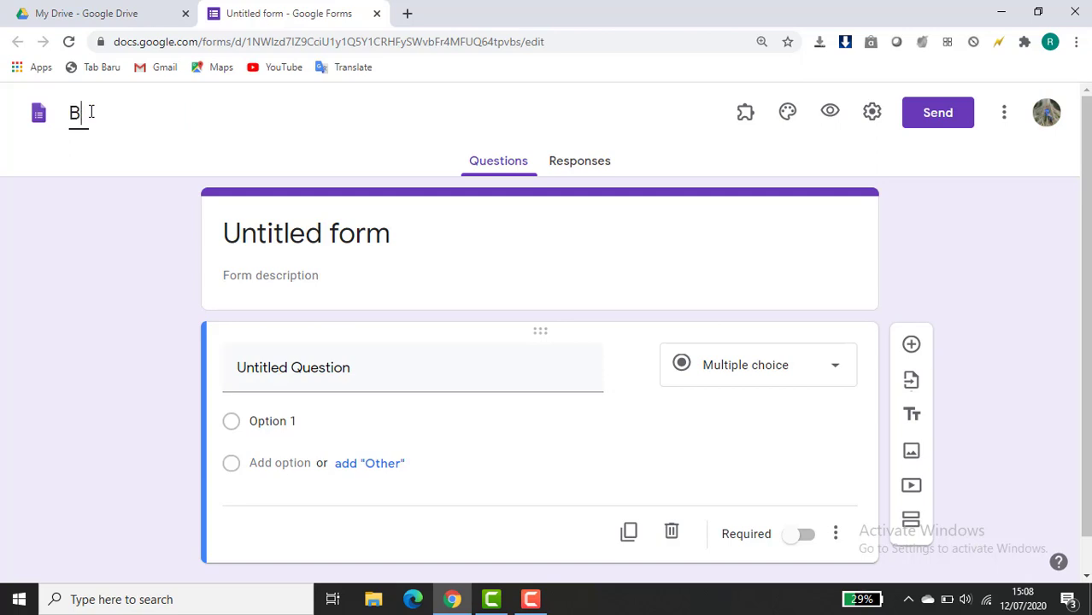
text(IOLOGI XI M)
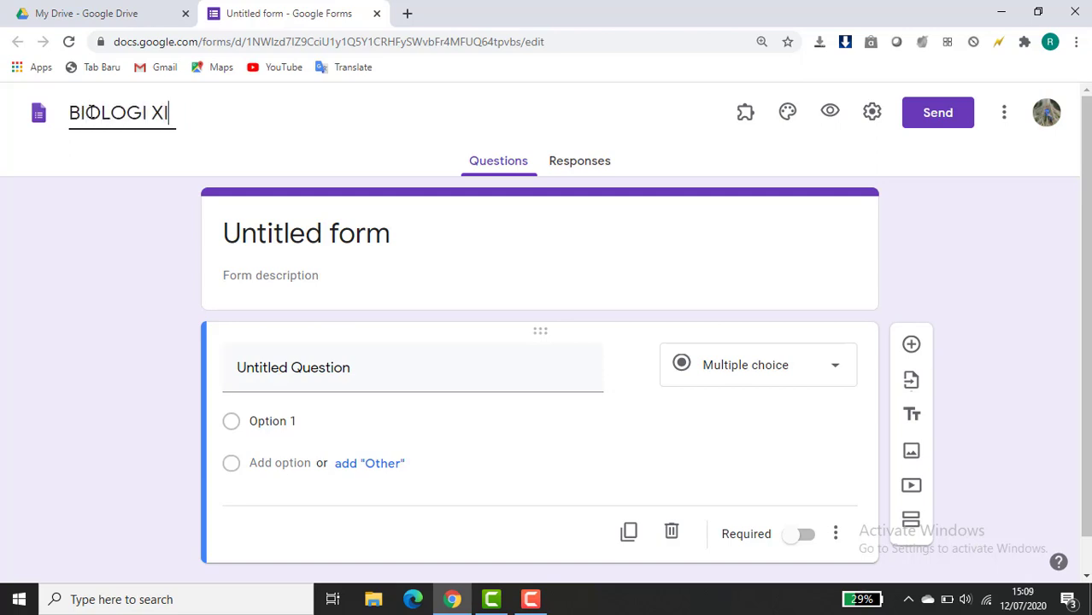
key(BackSpace)
key(BackSpace)
key(BackSpace)
key(BackSpace)
text(- XI MIP)
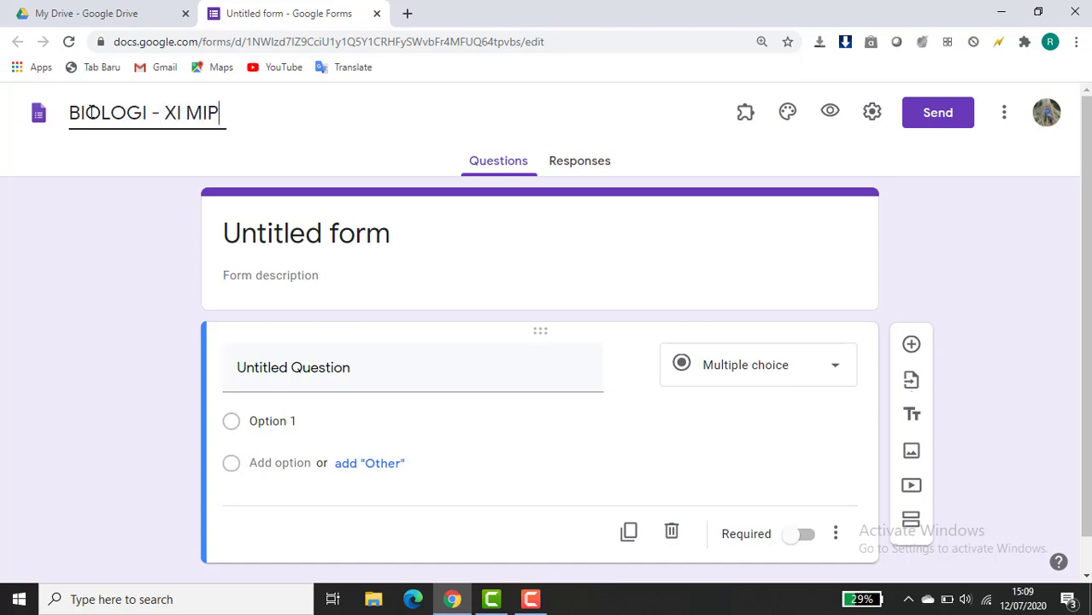
text(A 1)
click(315, 240)
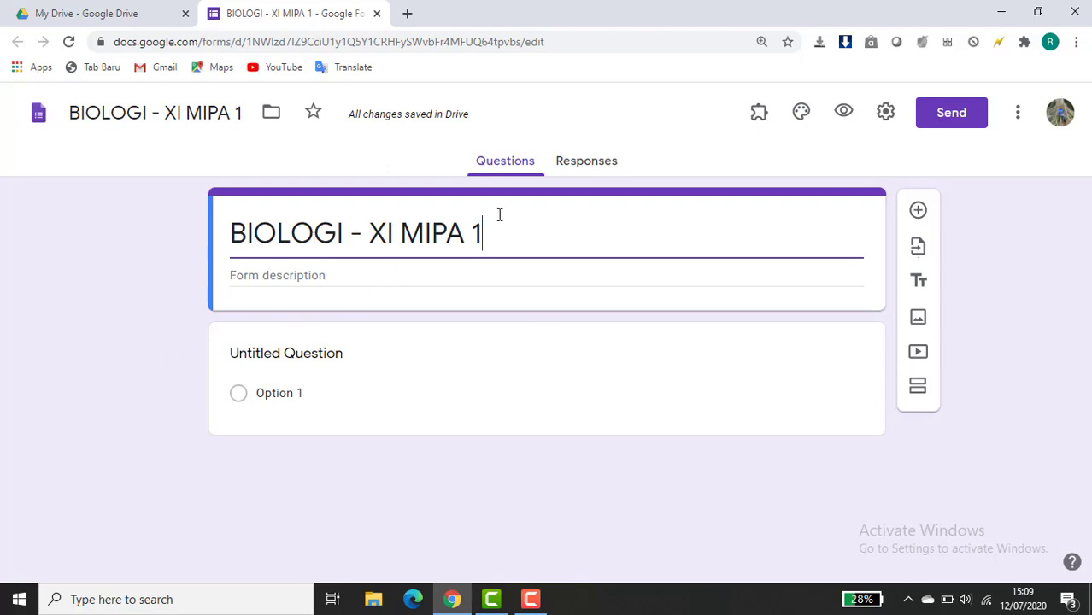
- Enter "PRESENSI HANYA DIBUKA PUKUL 07.00 - 07.15" as the form description
click(317, 274)
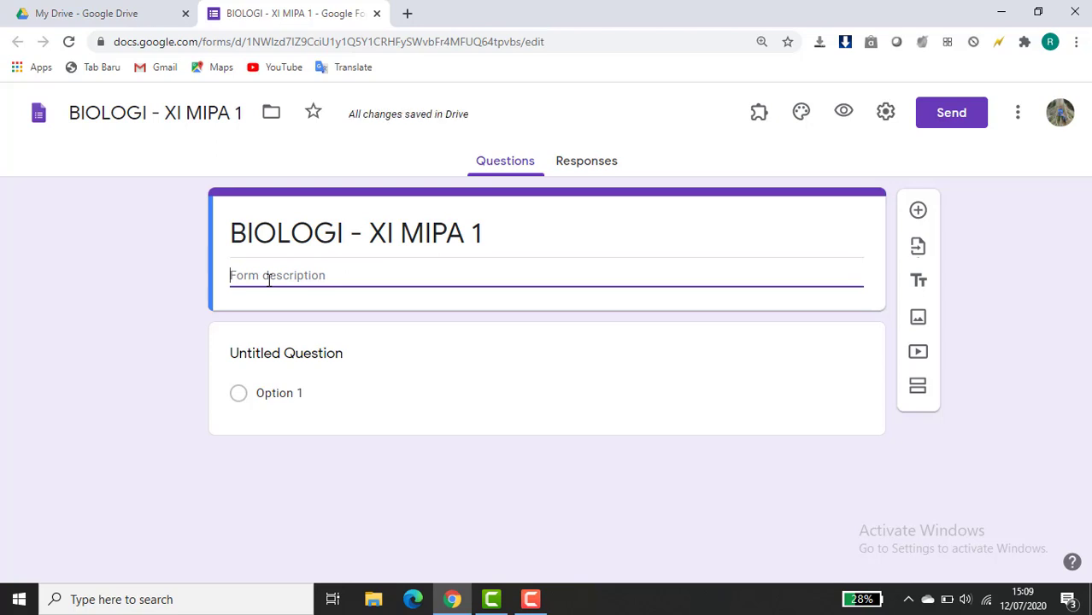
text(PRESEN)
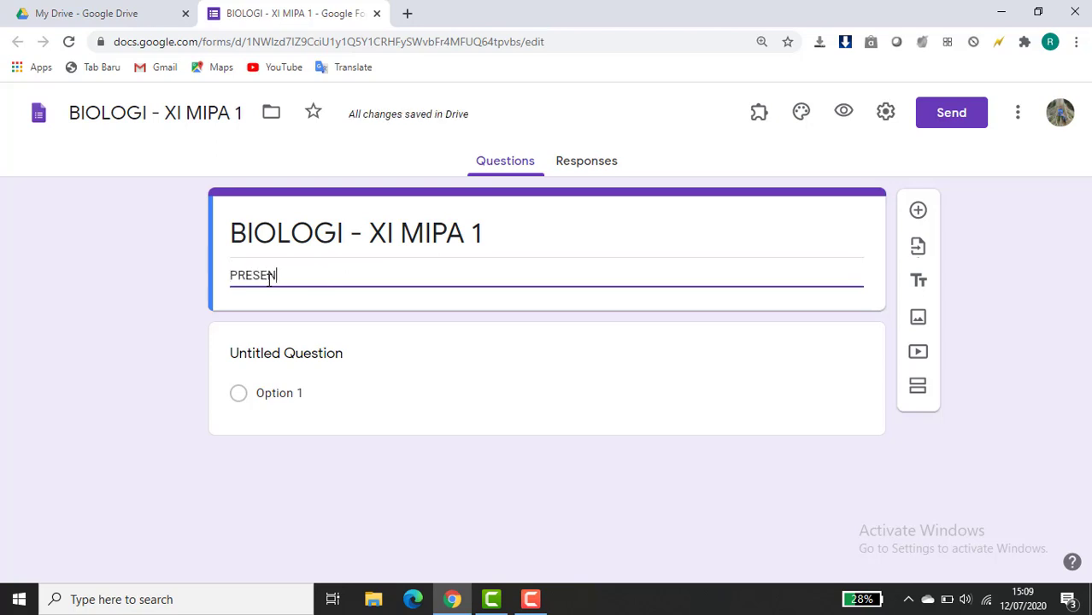
text(SI HANYA DIBU)
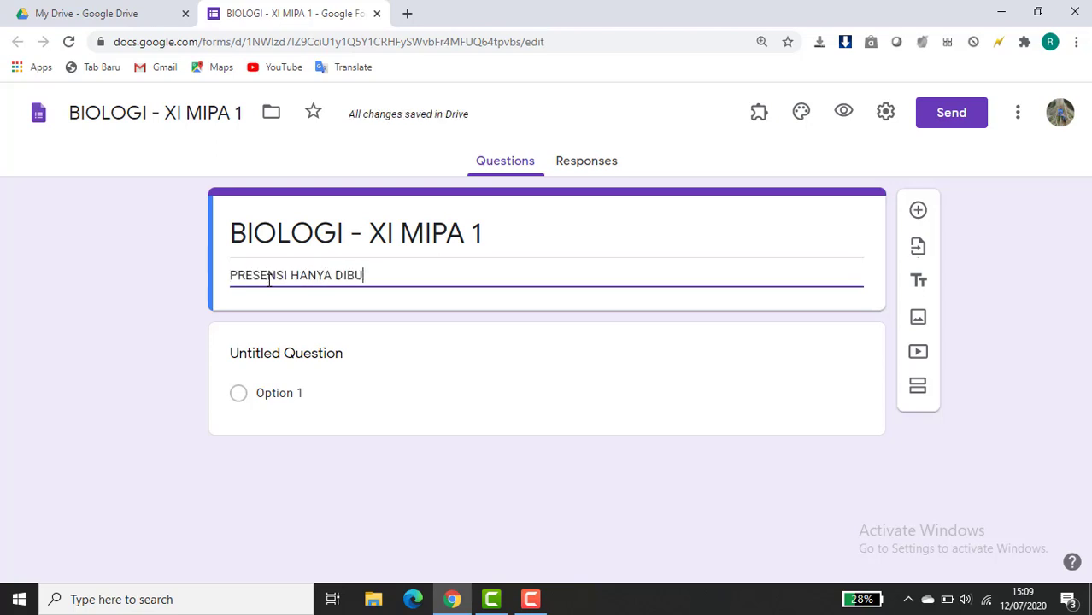
text(KA PU)
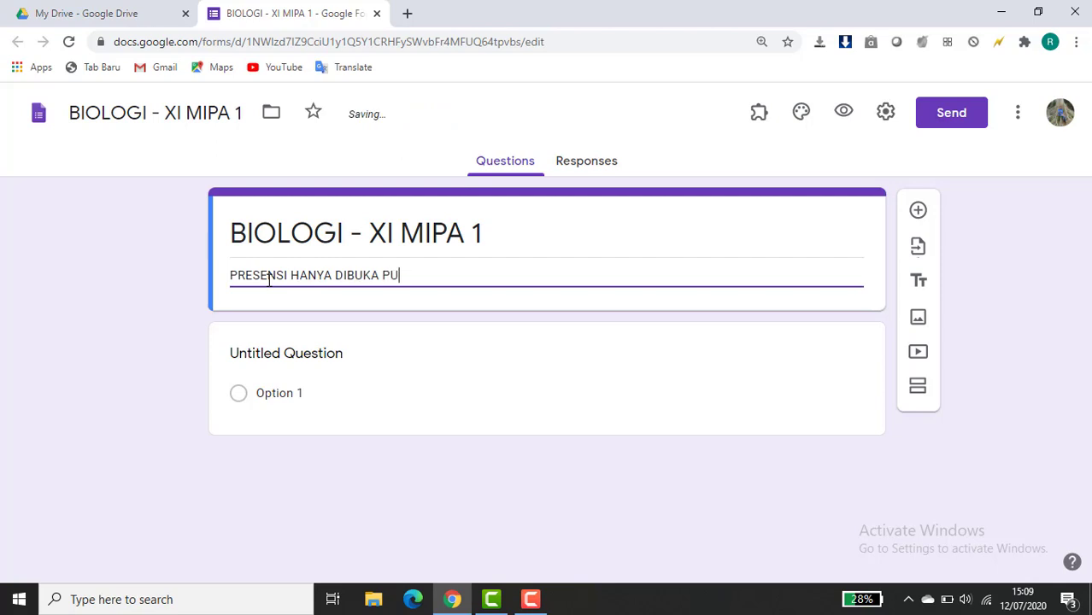
text(KUL 07.00 - 07.15)
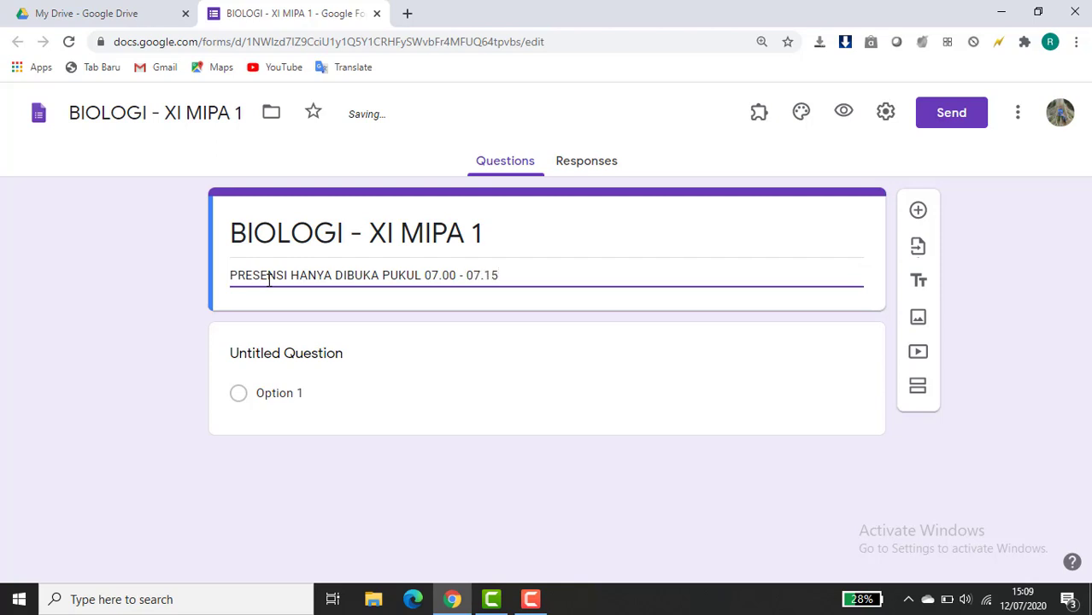
click(235, 356)
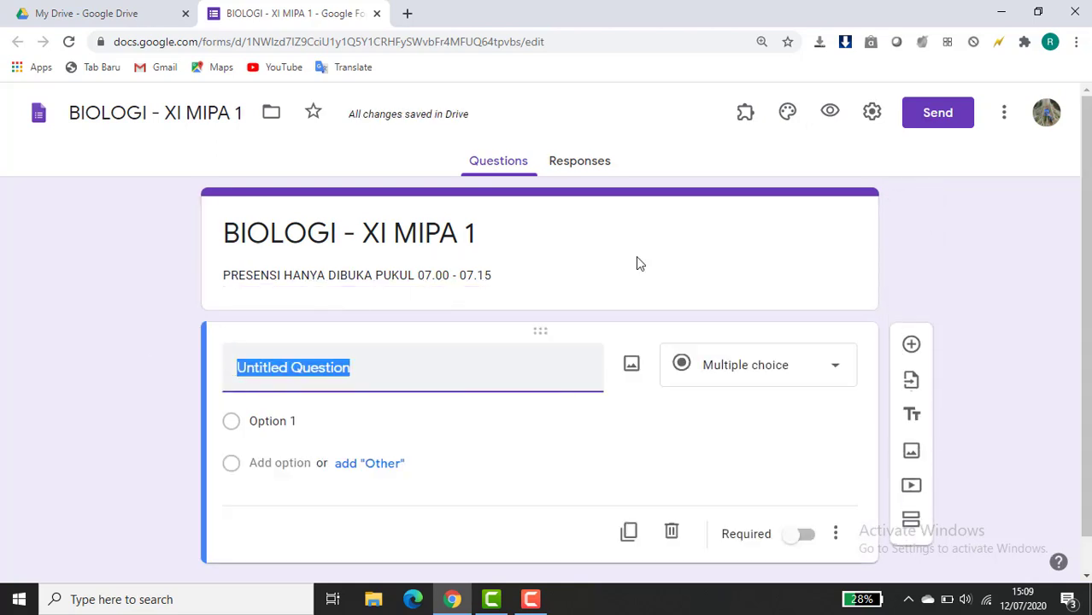
- In the form's general settings, collect email addresses and enable response receipts with the Always option
click(870, 113)
click(868, 115)
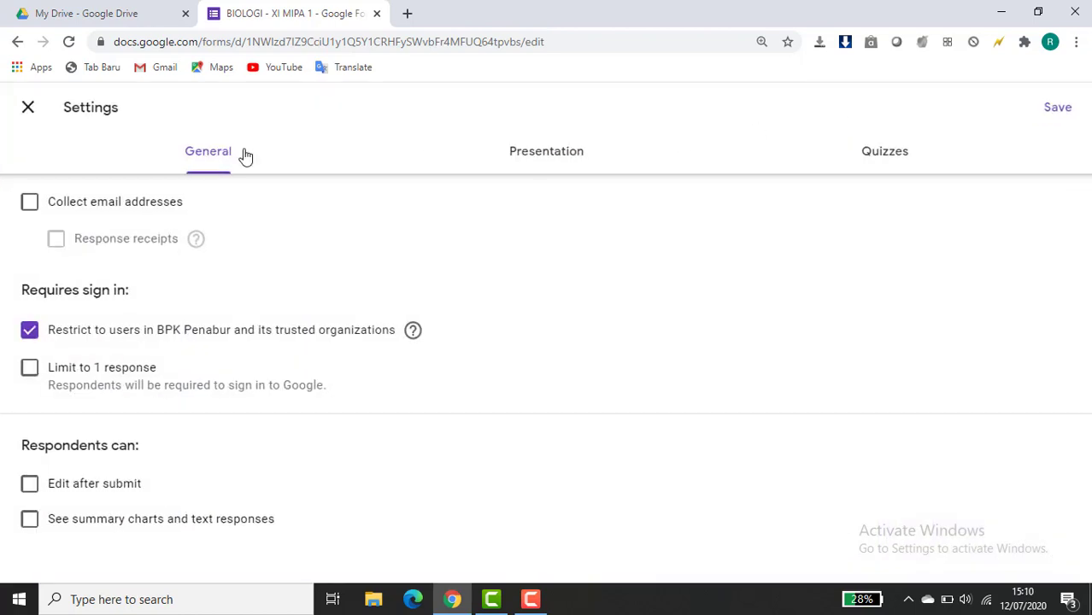
click(30, 208)
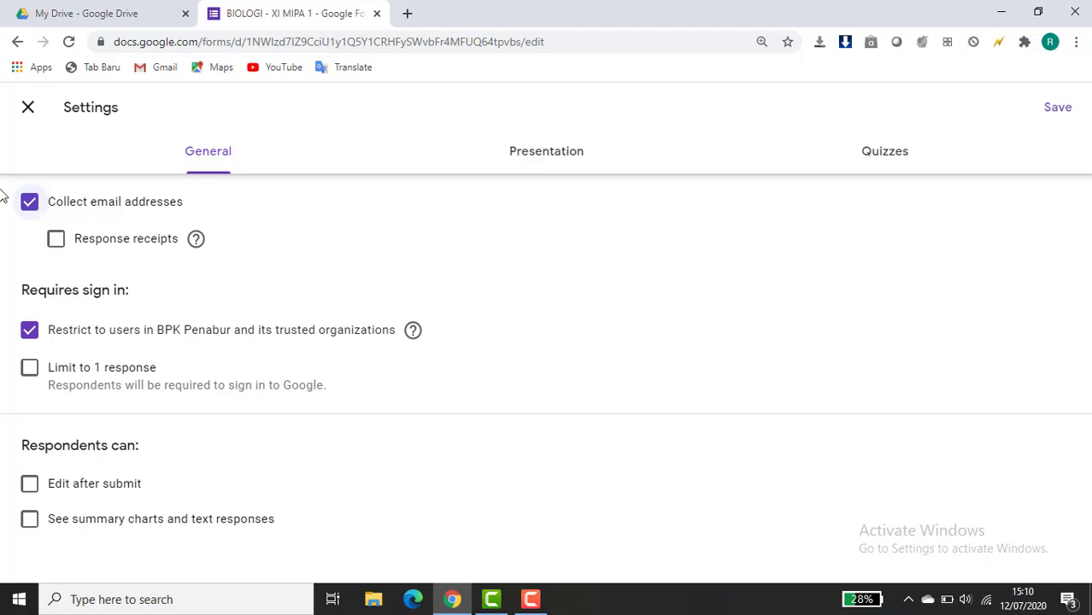
click(56, 241)
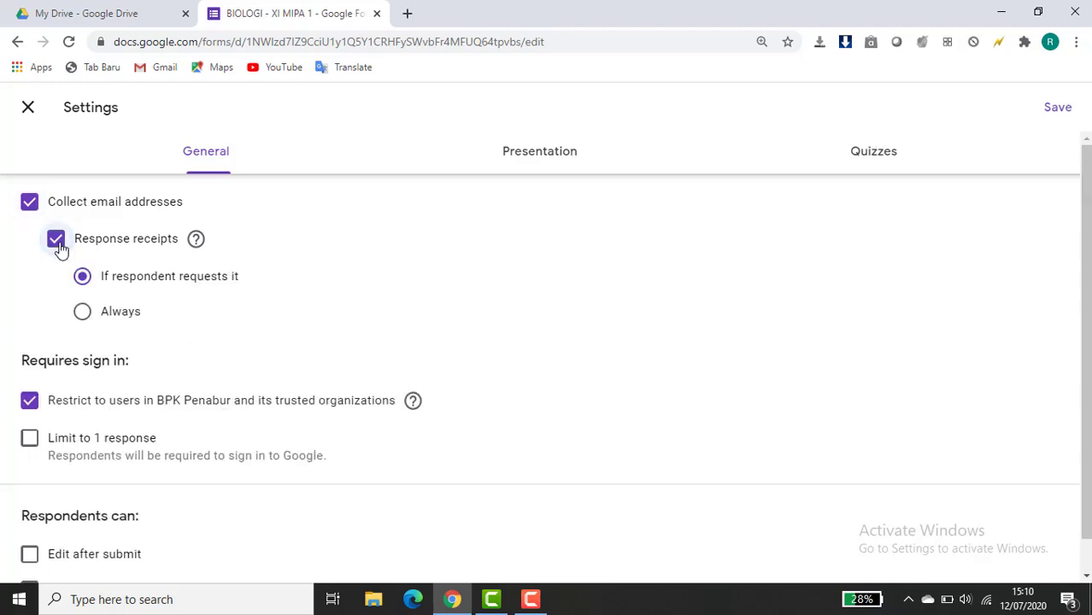
click(83, 312)
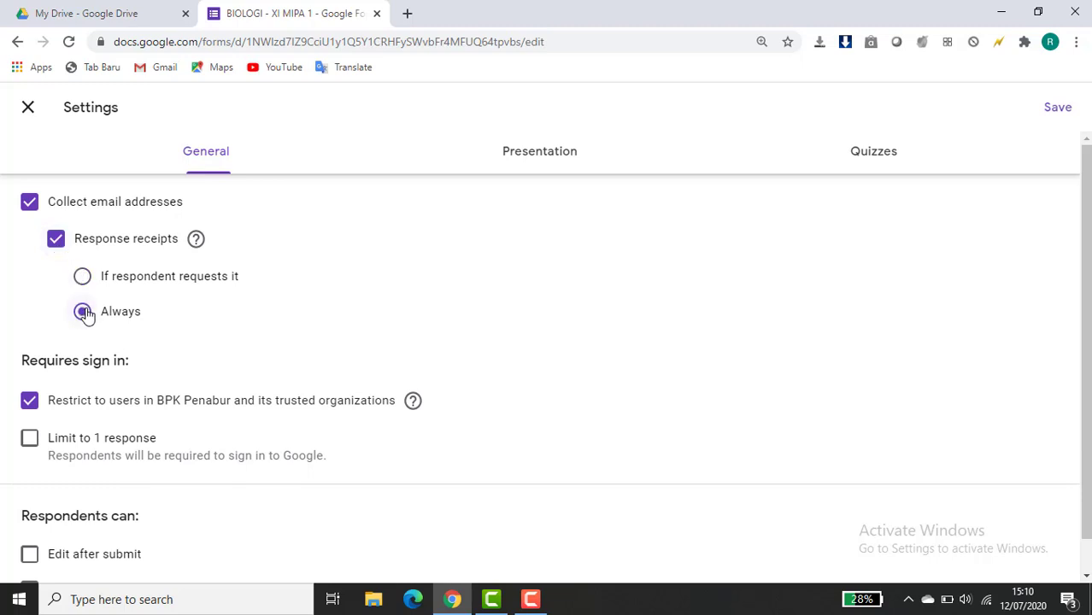
- Remove the restriction to organization users, allow respondents to edit after submit and see summary charts, and save the settings
scroll(83, 312, down, 1)
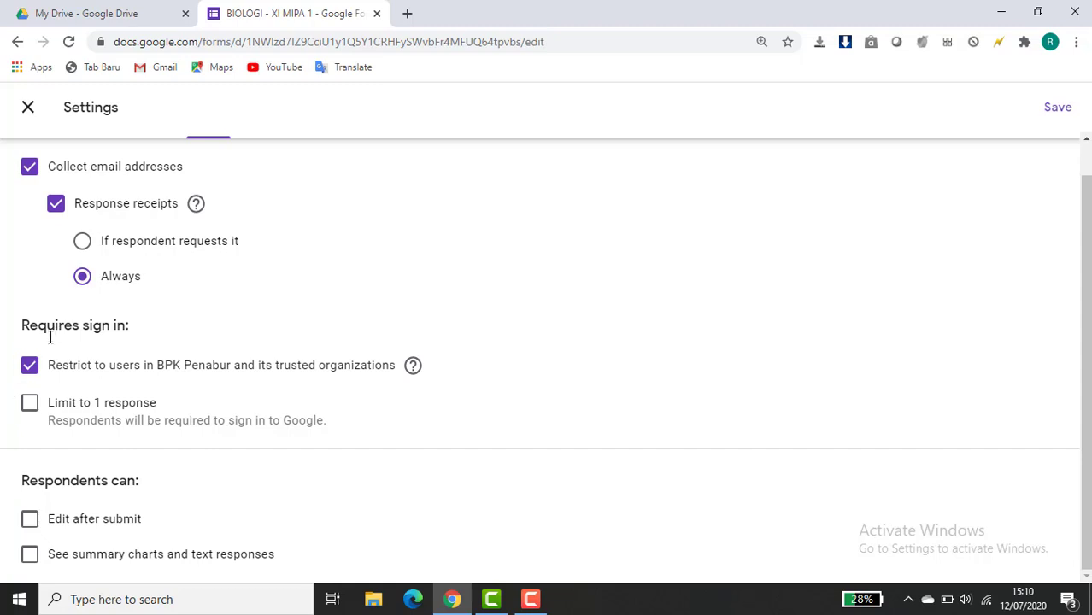
click(31, 368)
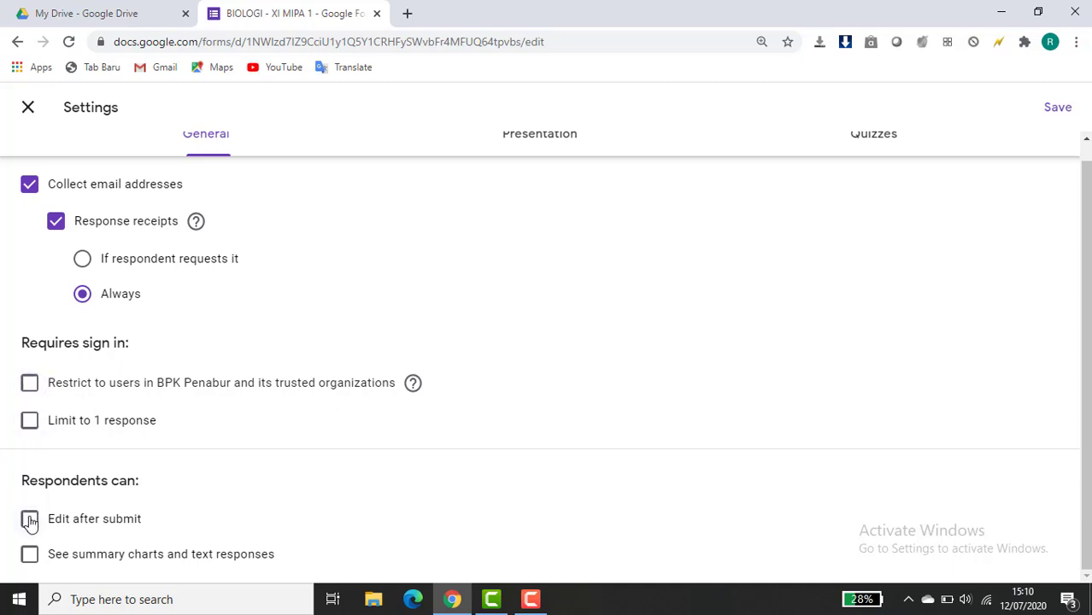
click(29, 521)
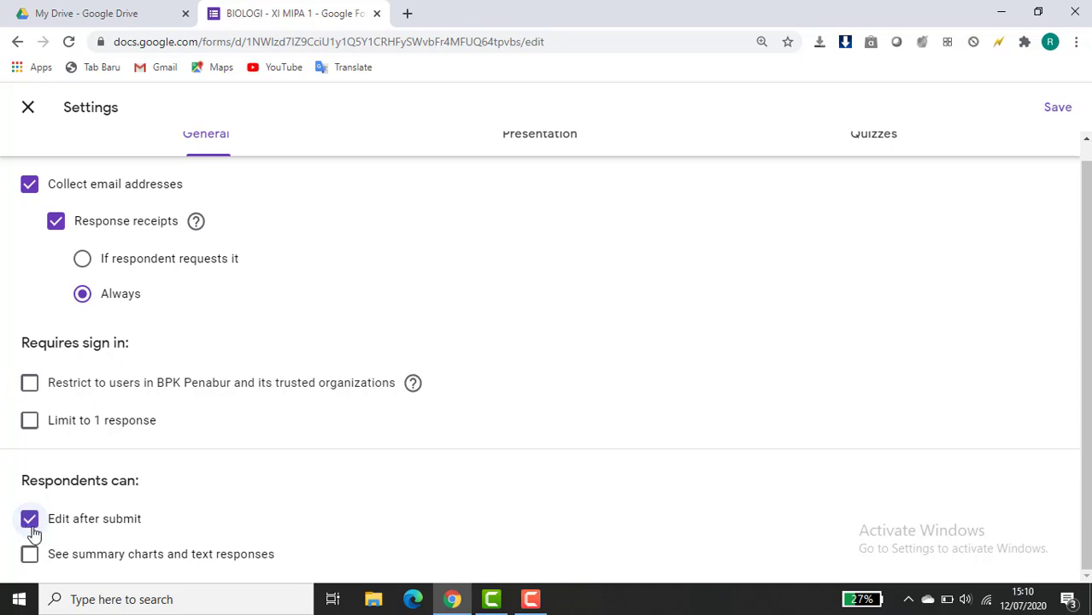
click(35, 557)
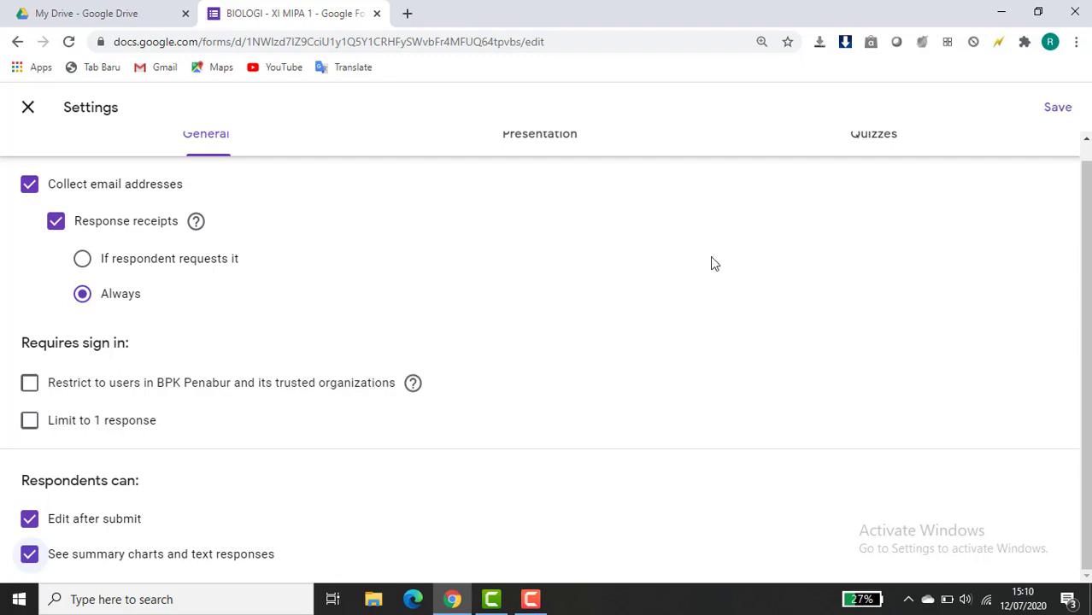
click(1051, 109)
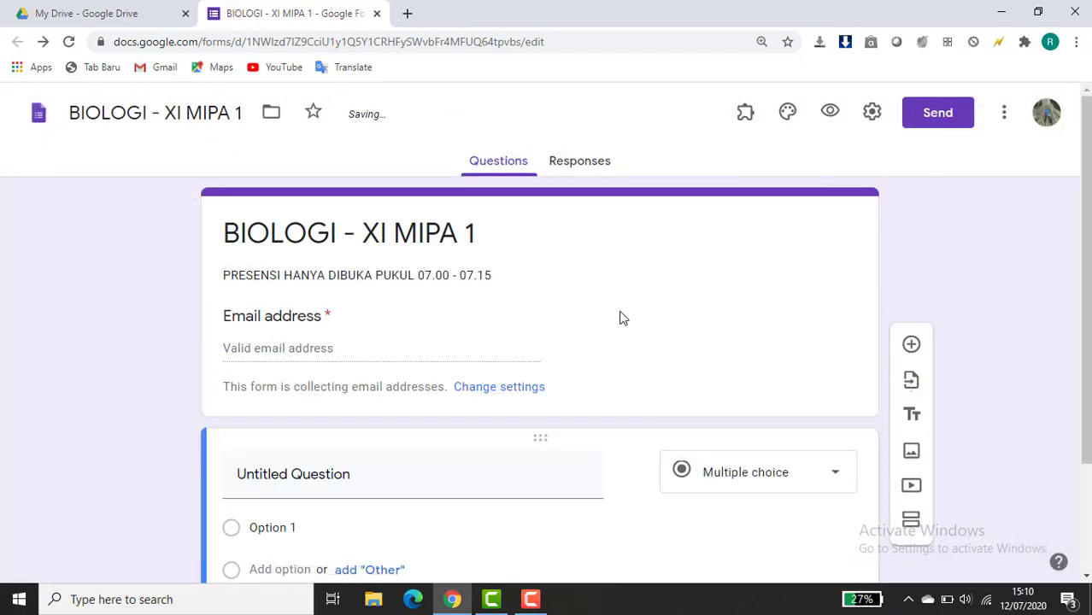
- Title the untitled question "NAMA" as a short-answer question and make it required
scroll(622, 318, down, 2)
scroll(271, 112, up, 2)
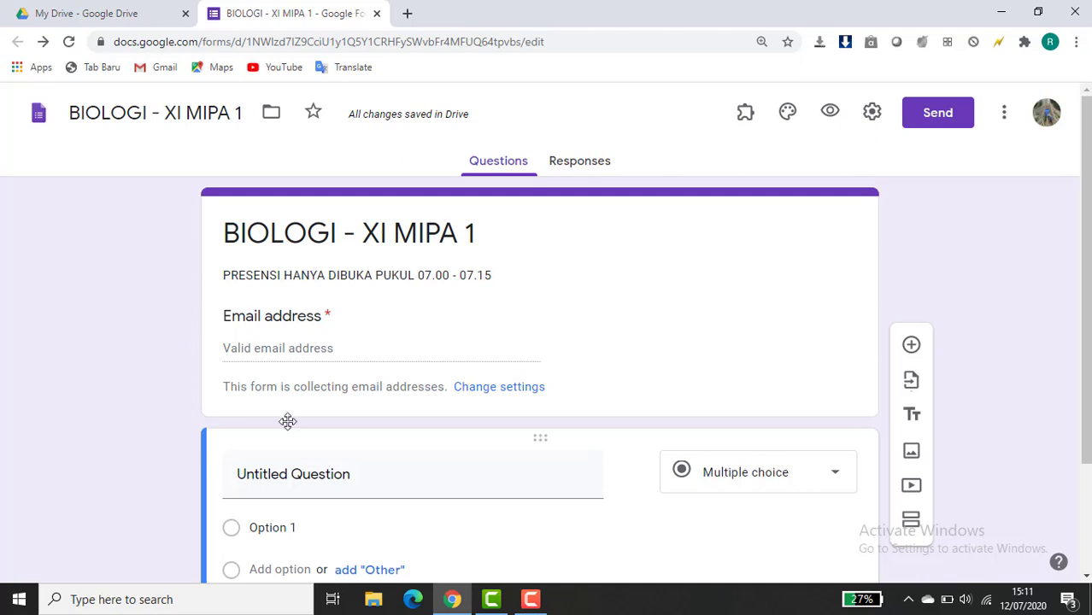
scroll(309, 437, down, 2)
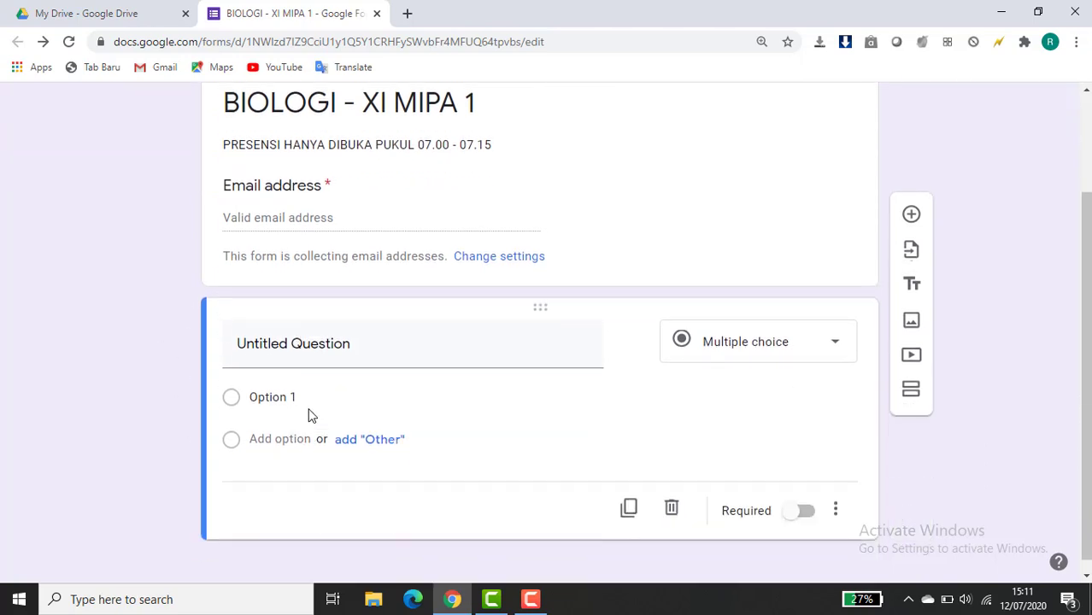
click(312, 354)
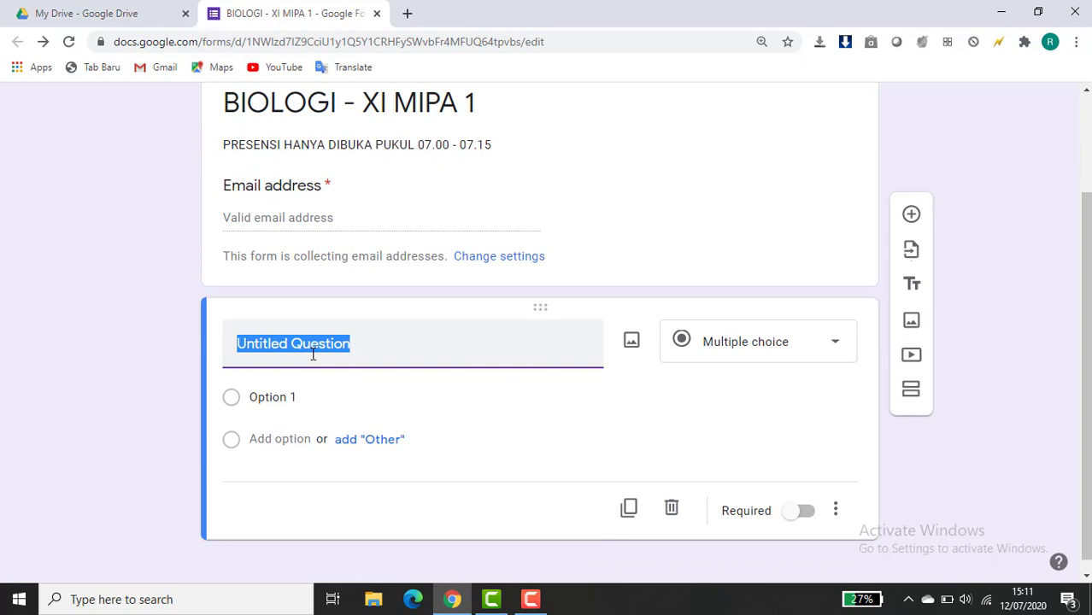
text(NAMA)
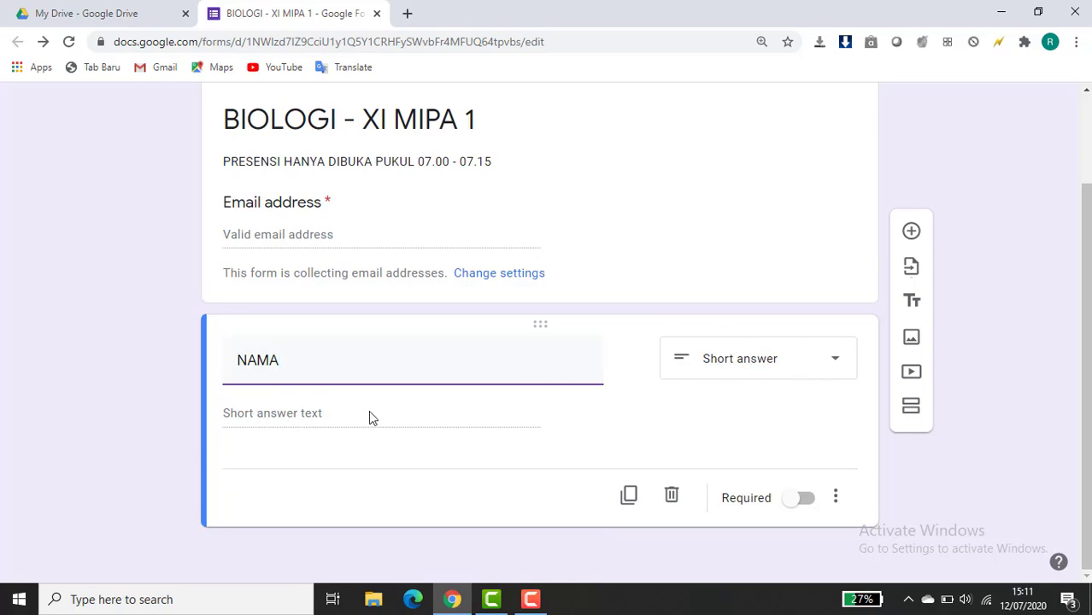
click(805, 502)
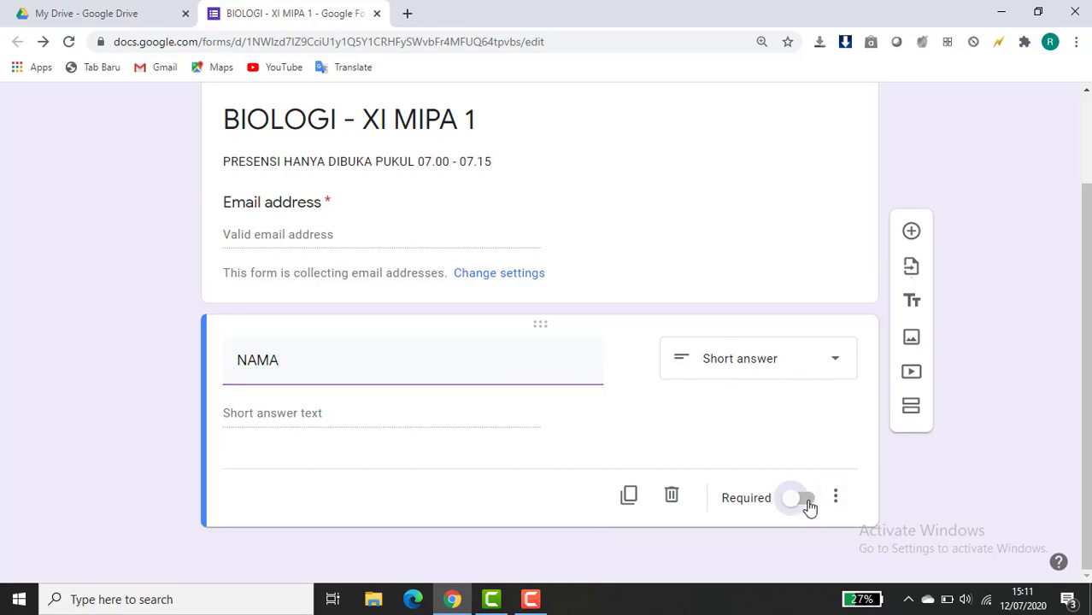
- Add a new question below NAMA and title it "13/07/2020 PKL 07"
click(910, 231)
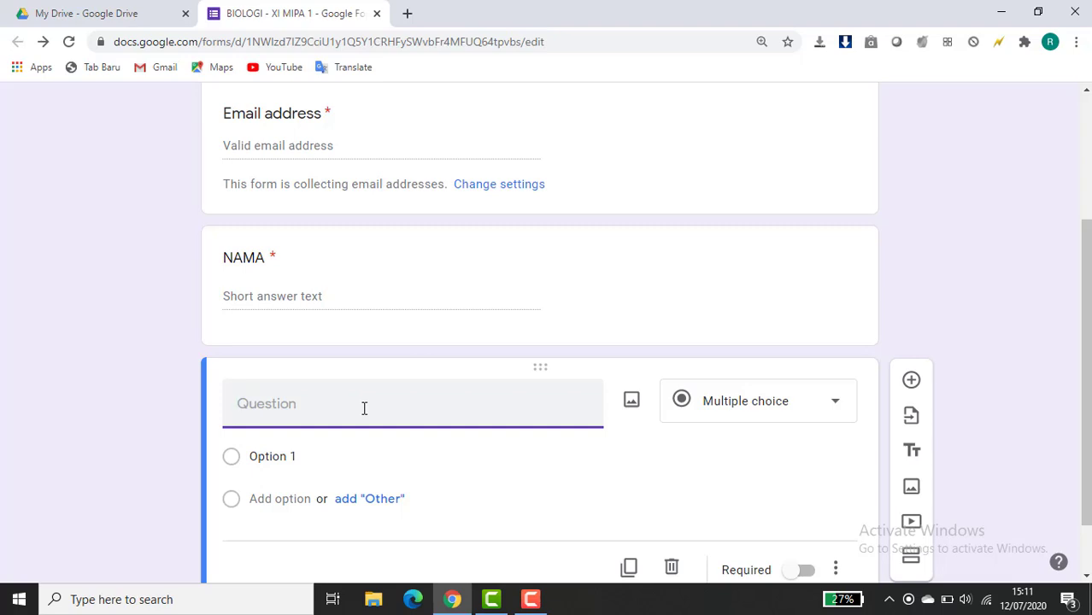
text(13/07)
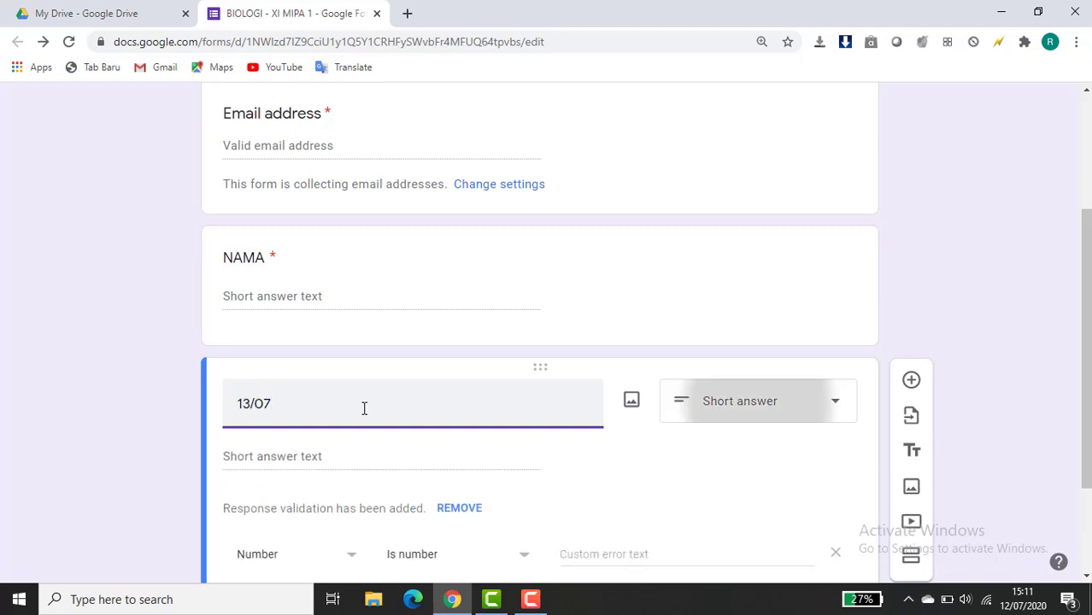
text(/)
text(20)
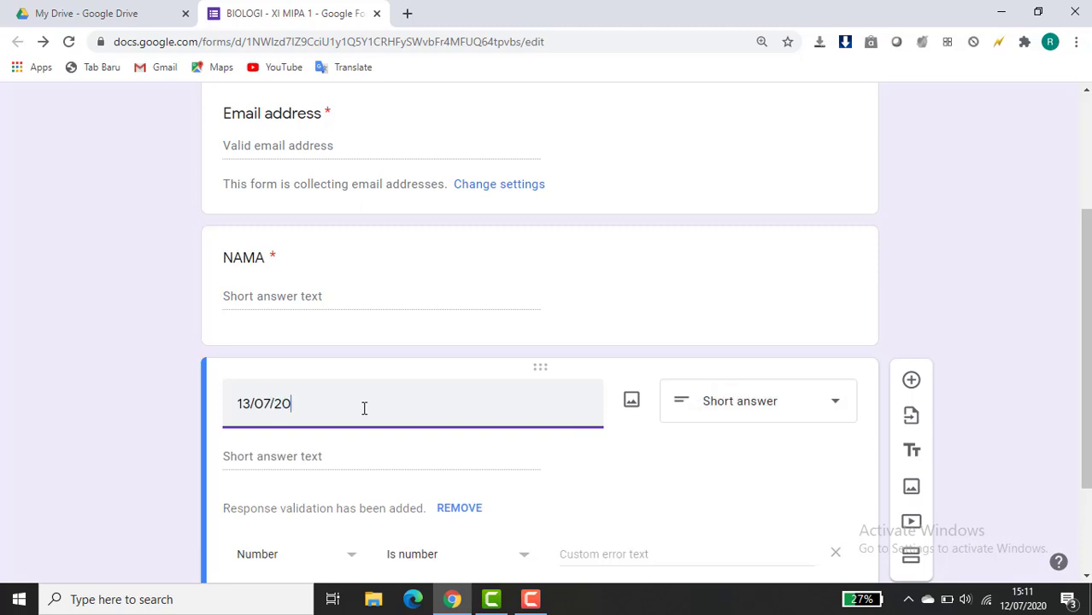
text(20 PKL 07)
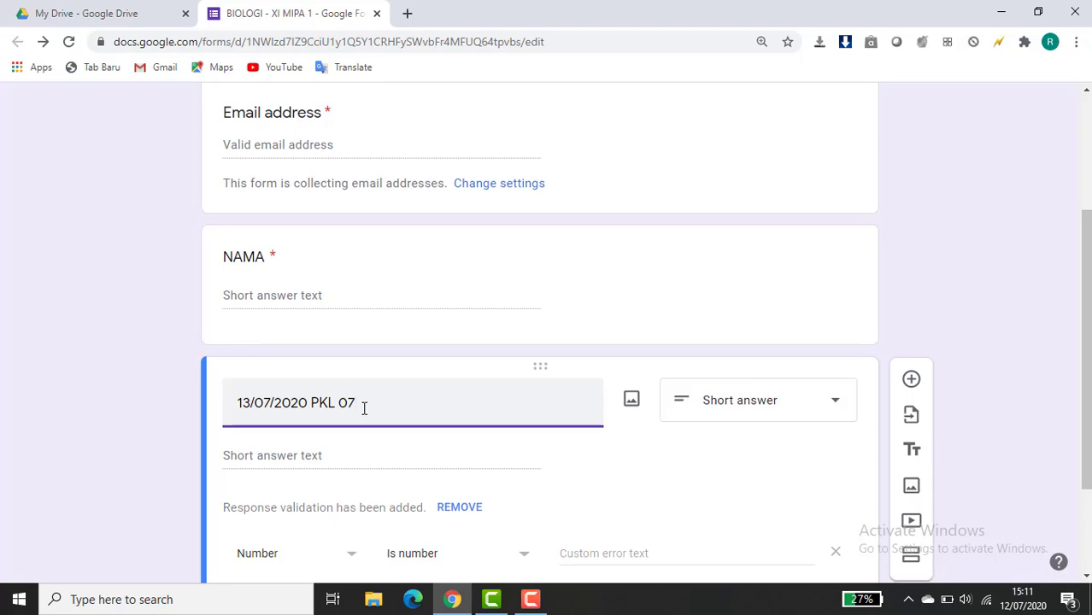
- Change the 13/07/2020 question to multiple choice with the single option "1" and make it required
scroll(395, 391, down, 2)
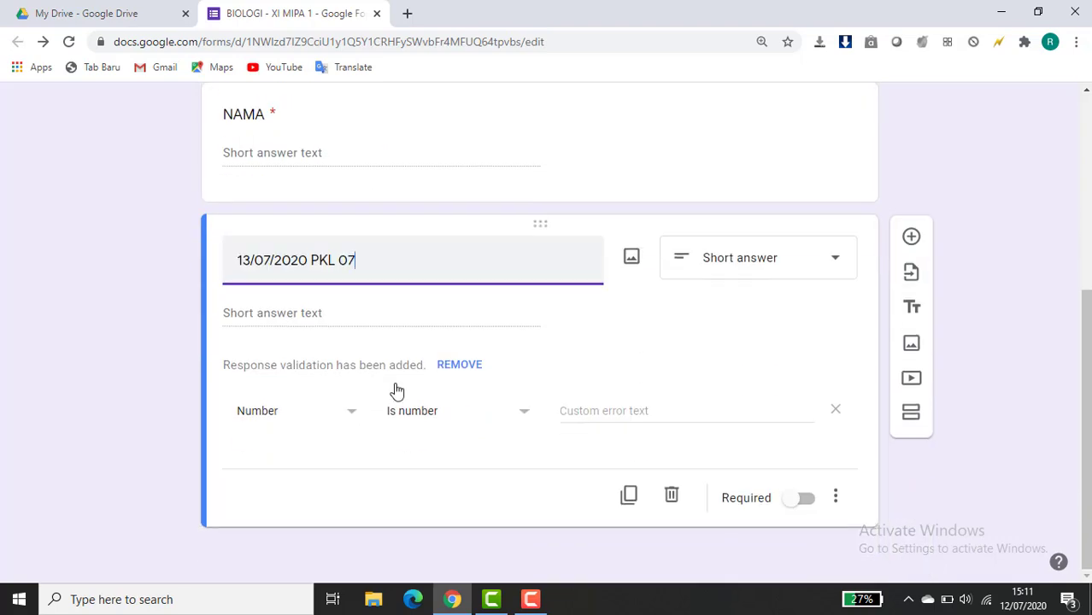
click(836, 263)
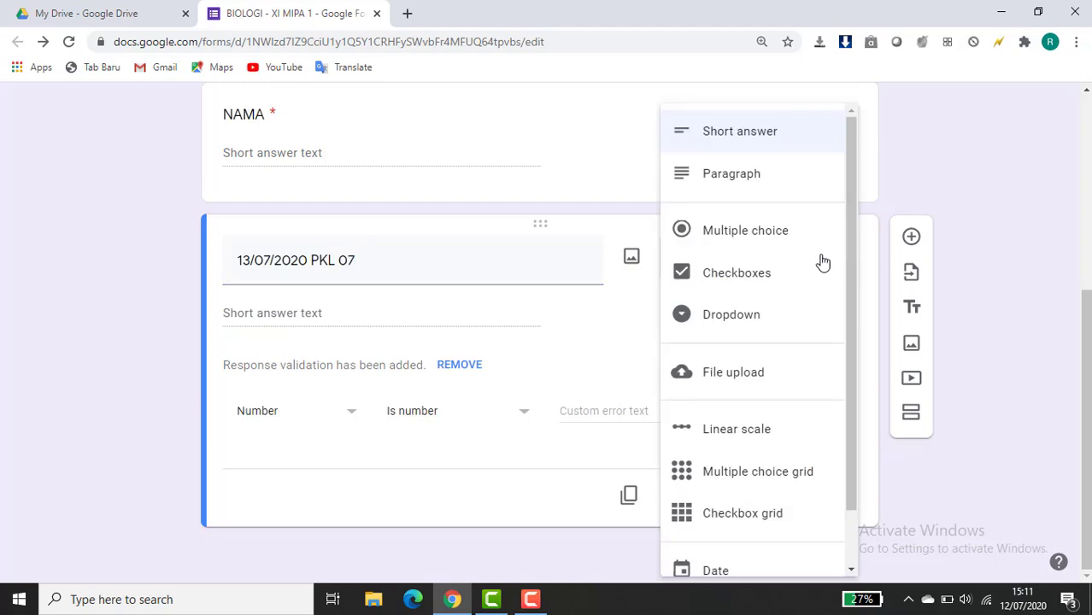
click(745, 231)
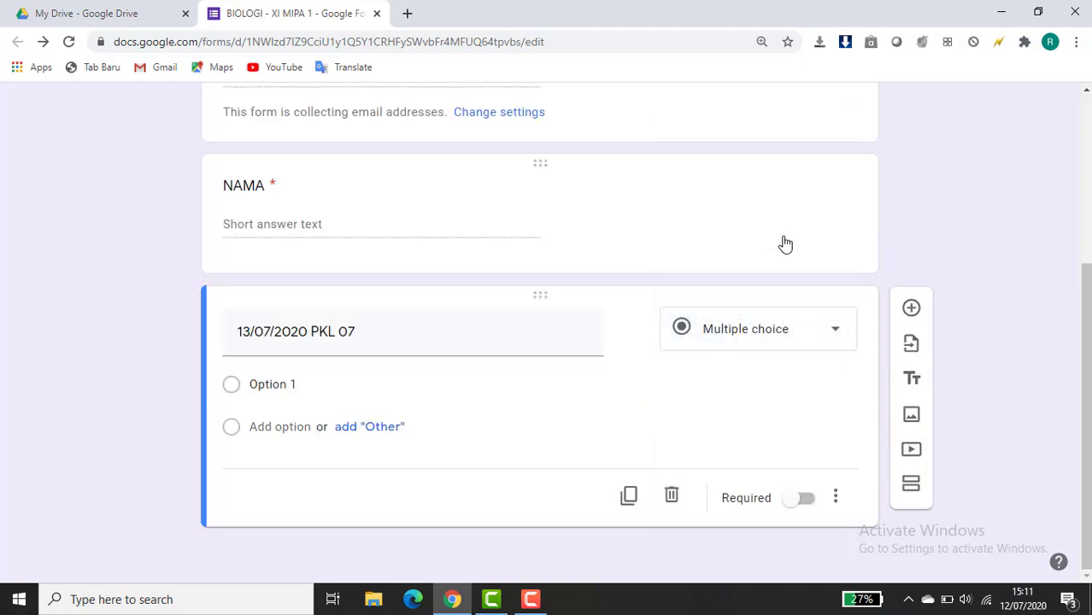
click(288, 386)
text(1)
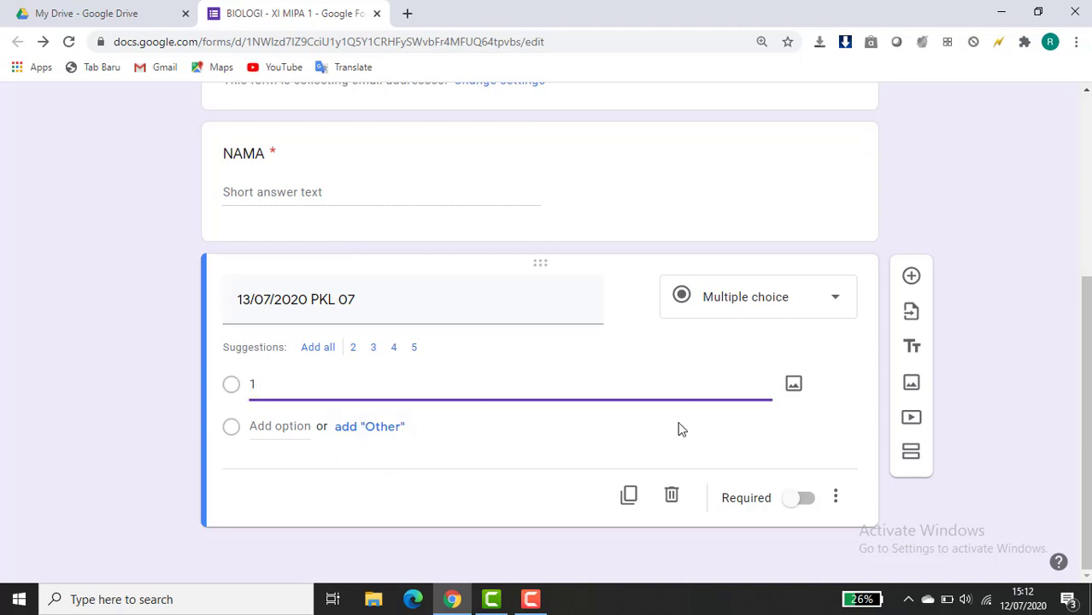
click(805, 501)
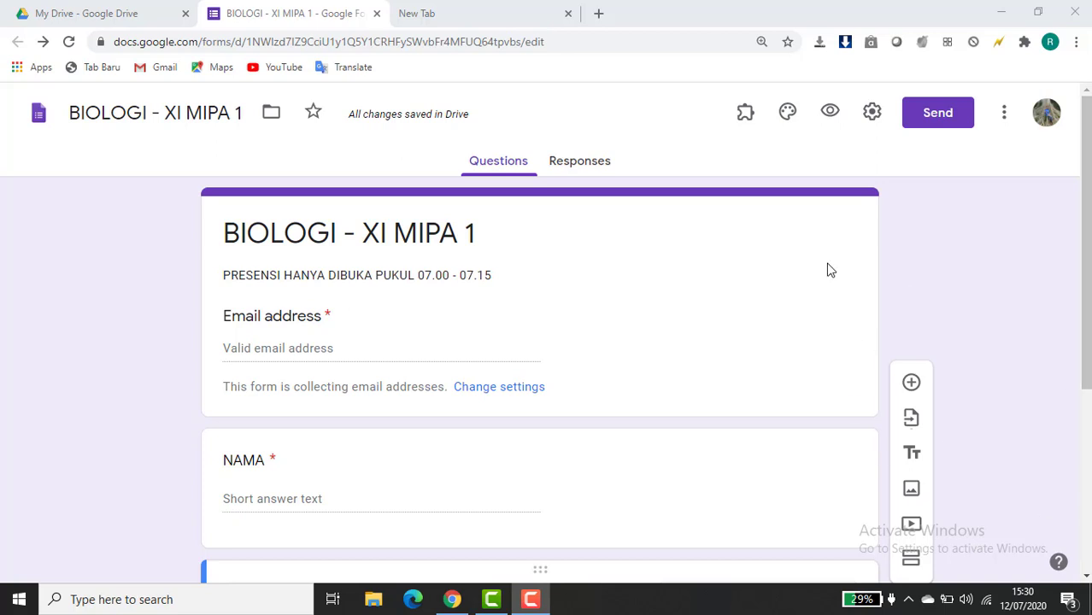
- Check the form's installed add-ons and open the G Suite Marketplace from the Google apps in the other browser tab
click(745, 119)
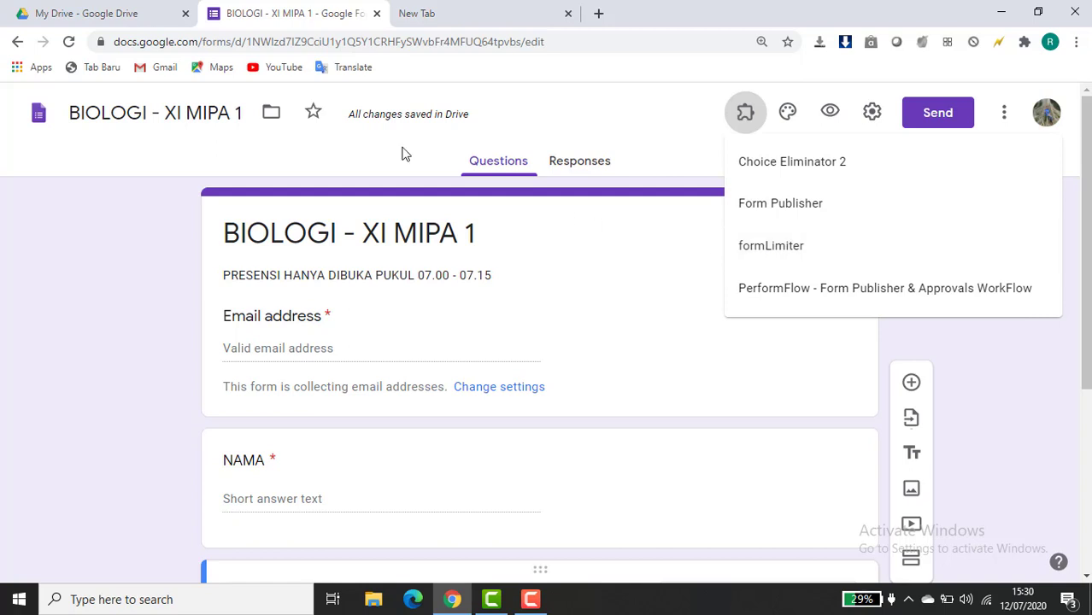
click(434, 15)
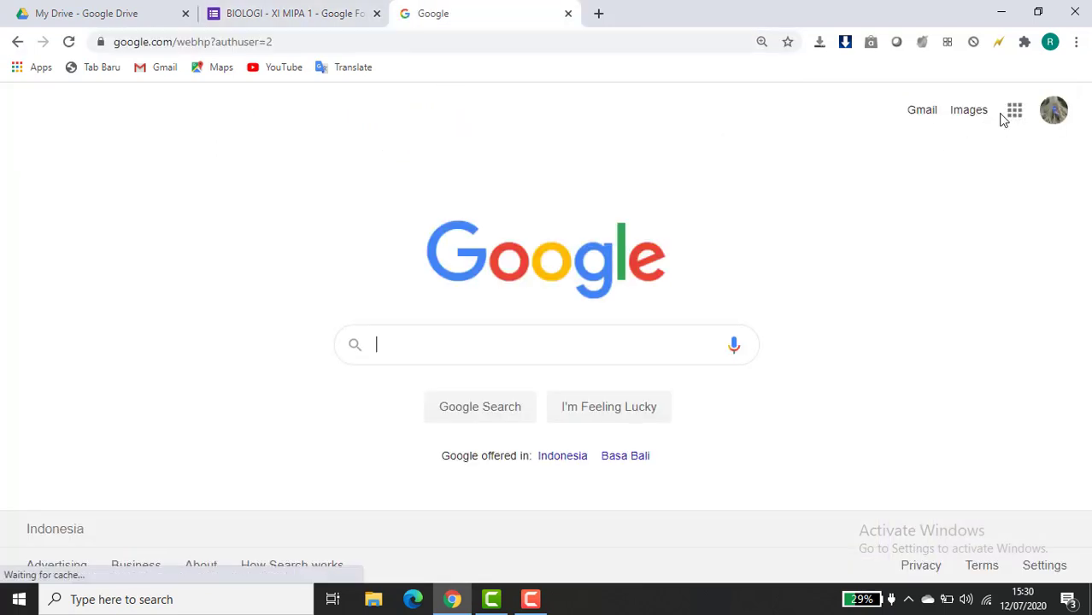
click(1015, 114)
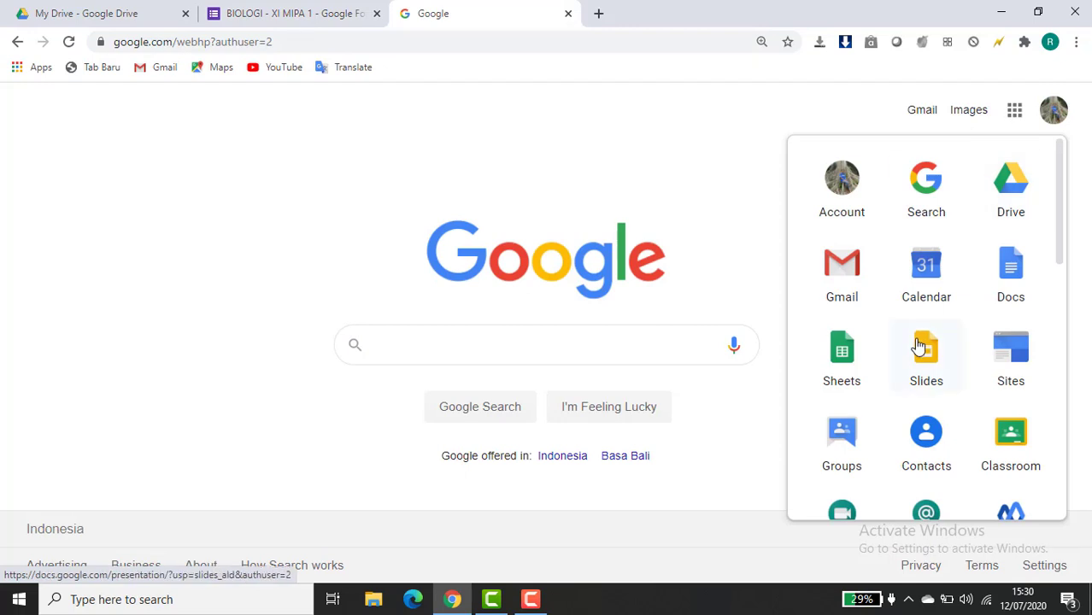
scroll(925, 346, down, 9)
scroll(918, 344, down, 1)
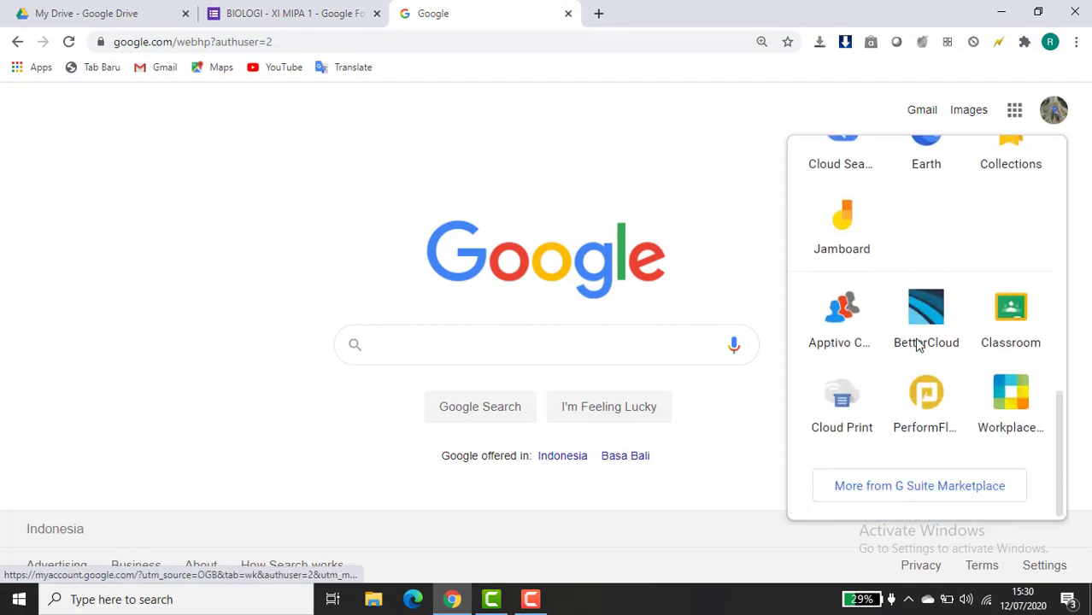
click(863, 491)
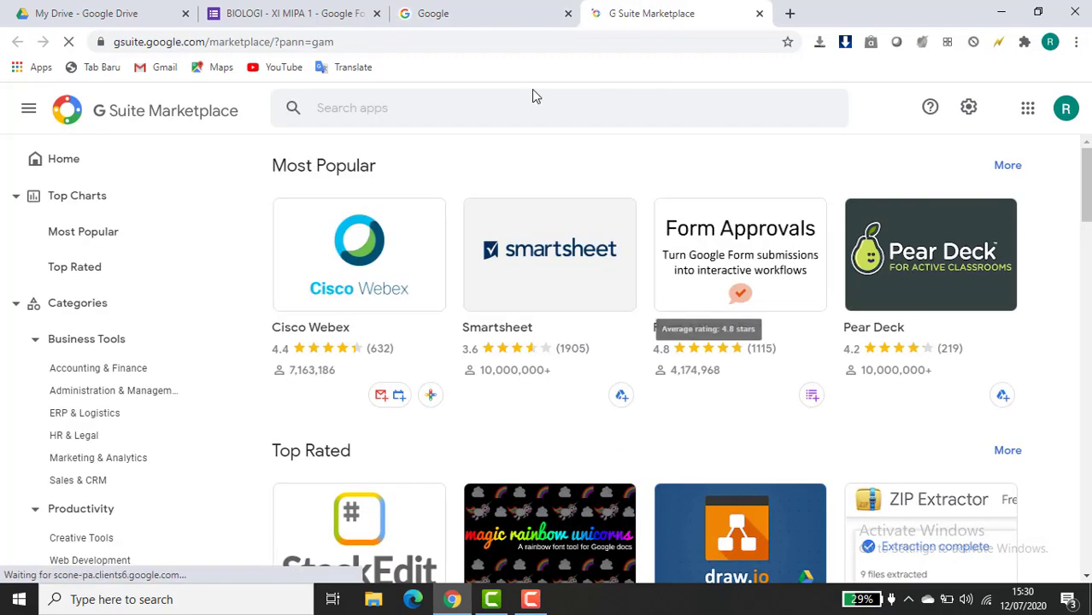
- Search the G Suite Marketplace for "FORM LIMITER"
click(489, 115)
text(F)
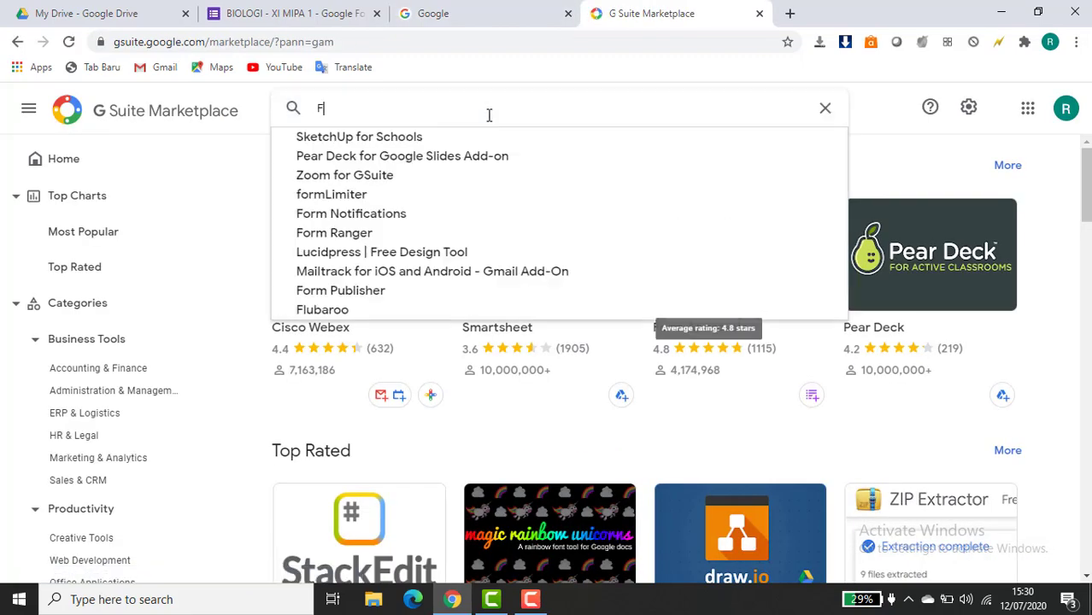
text(ORM LIMI)
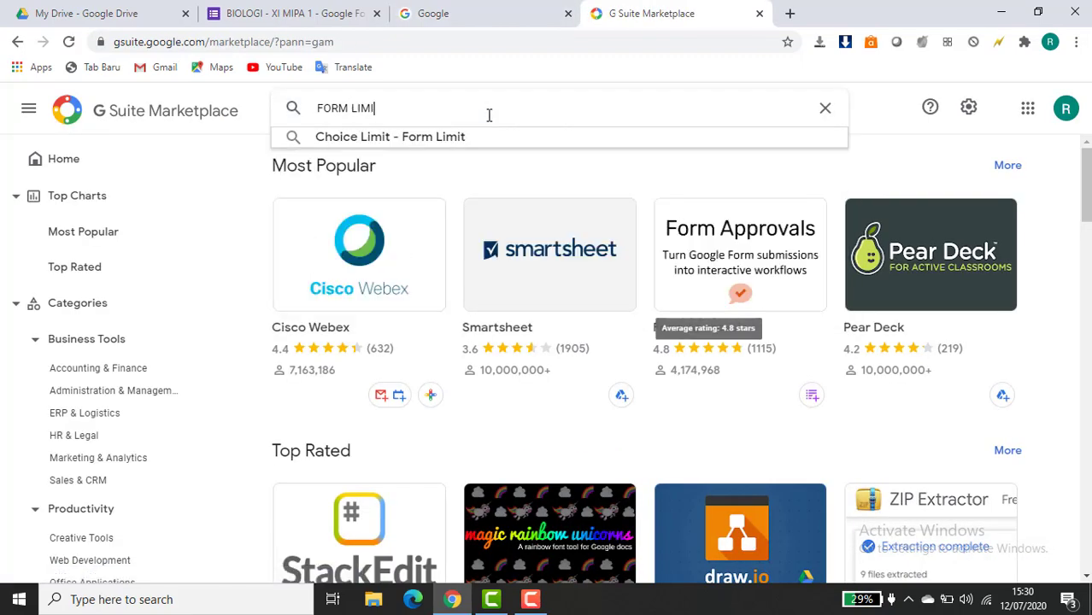
text(TER)
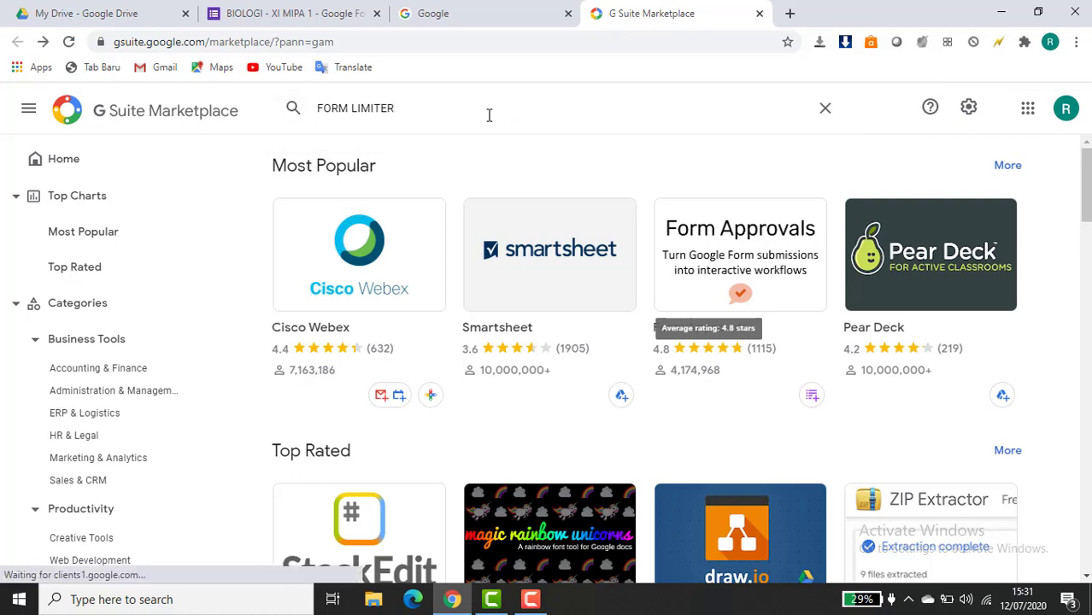
key(Return)
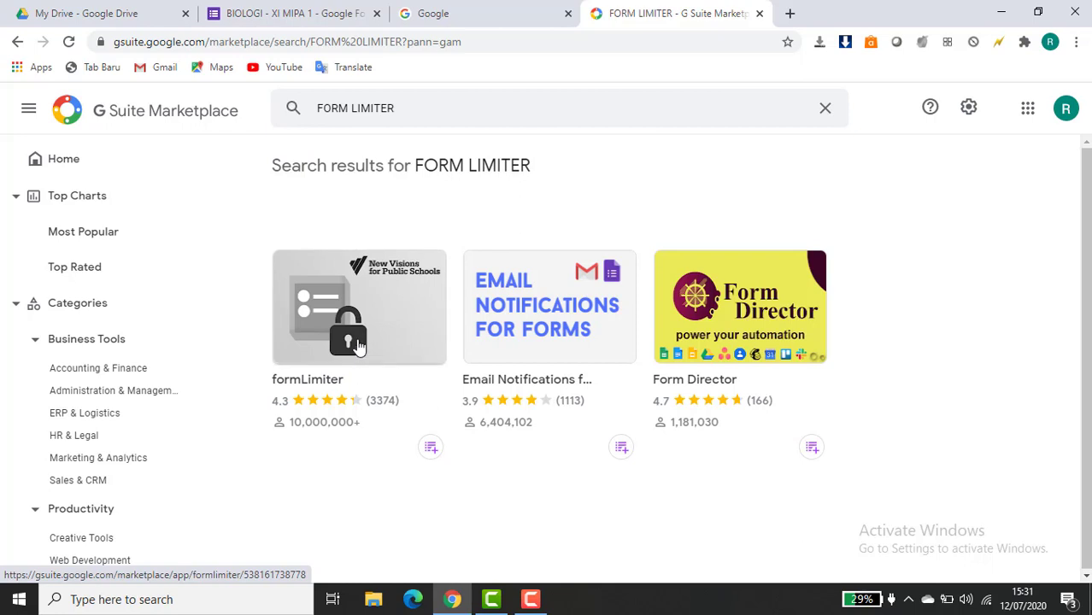
- Return to the BIOLOGI - XI MIPA 1 form, open formLimiter's limit settings and choose date and time as the limit type
click(315, 17)
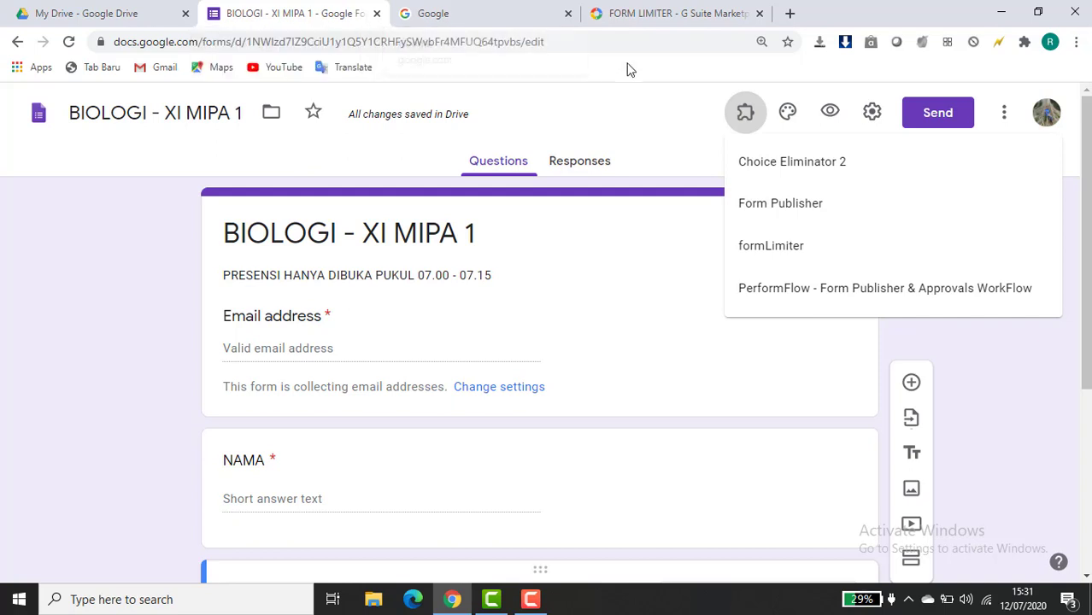
click(672, 137)
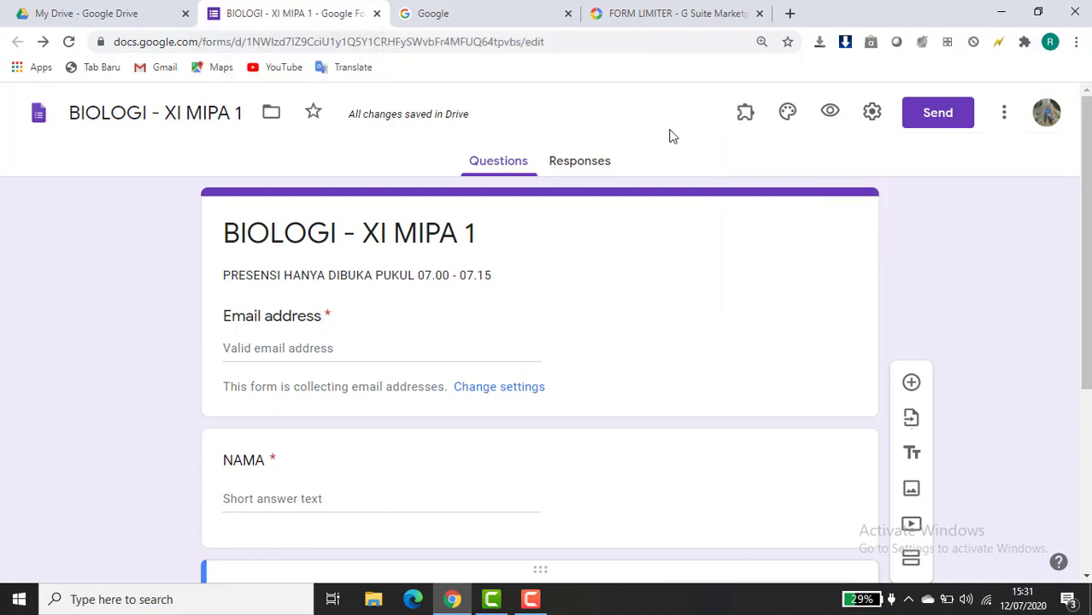
click(746, 118)
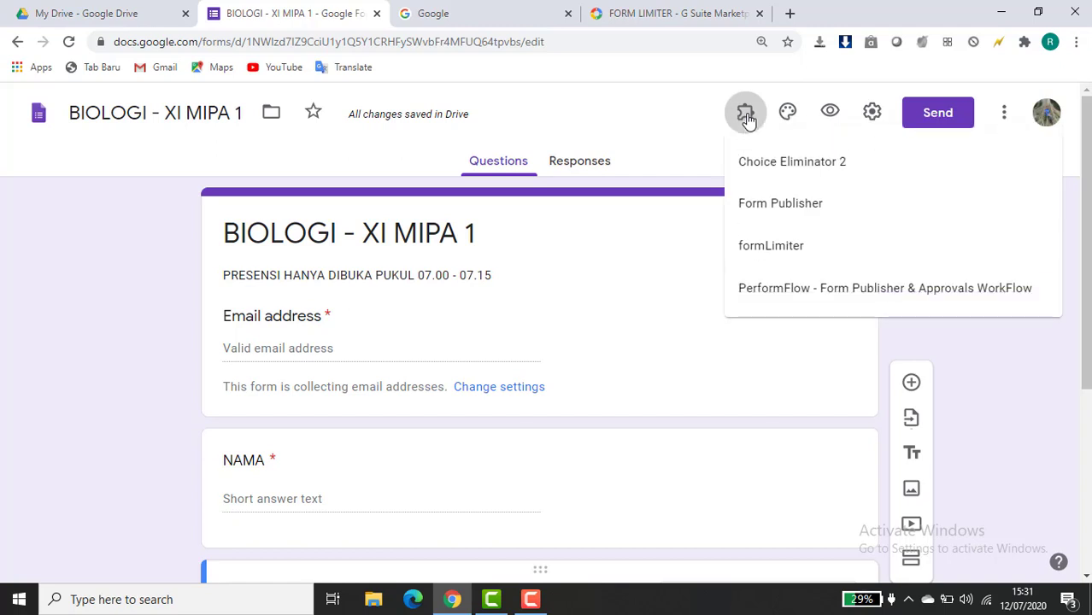
click(766, 248)
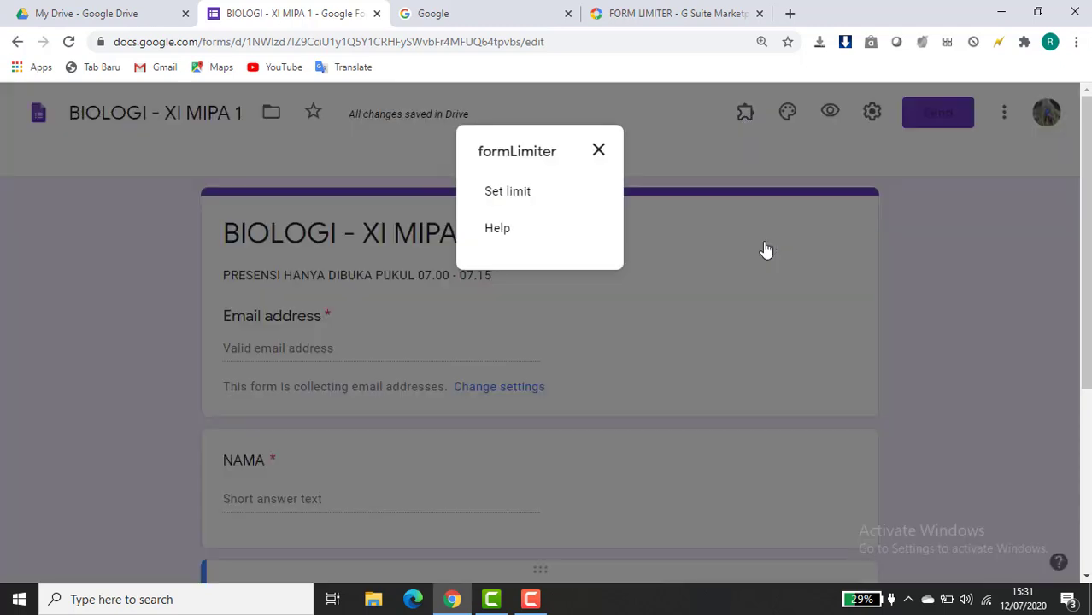
click(526, 193)
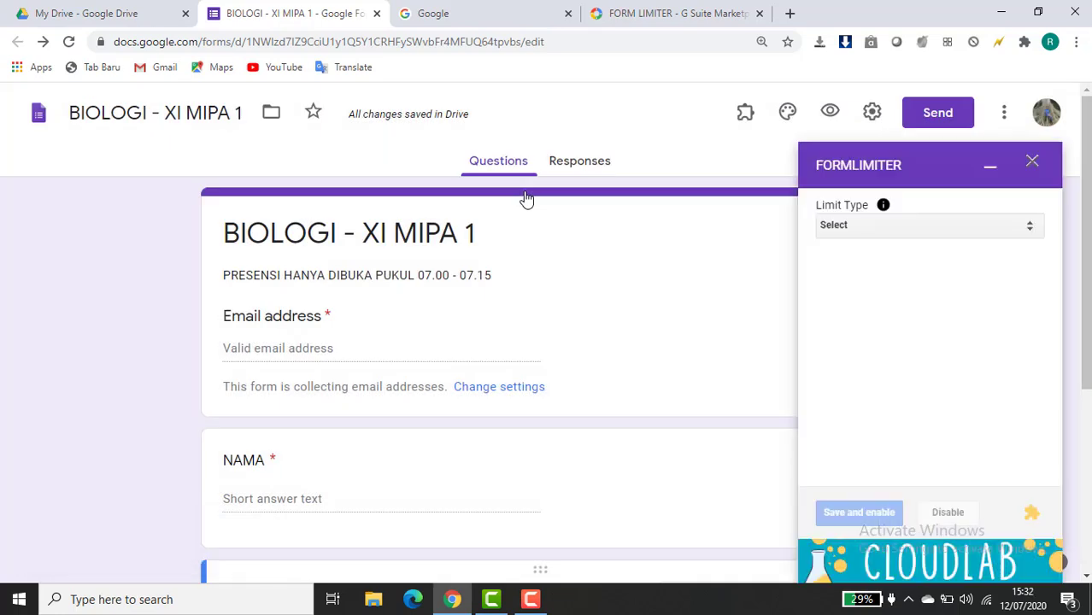
click(884, 227)
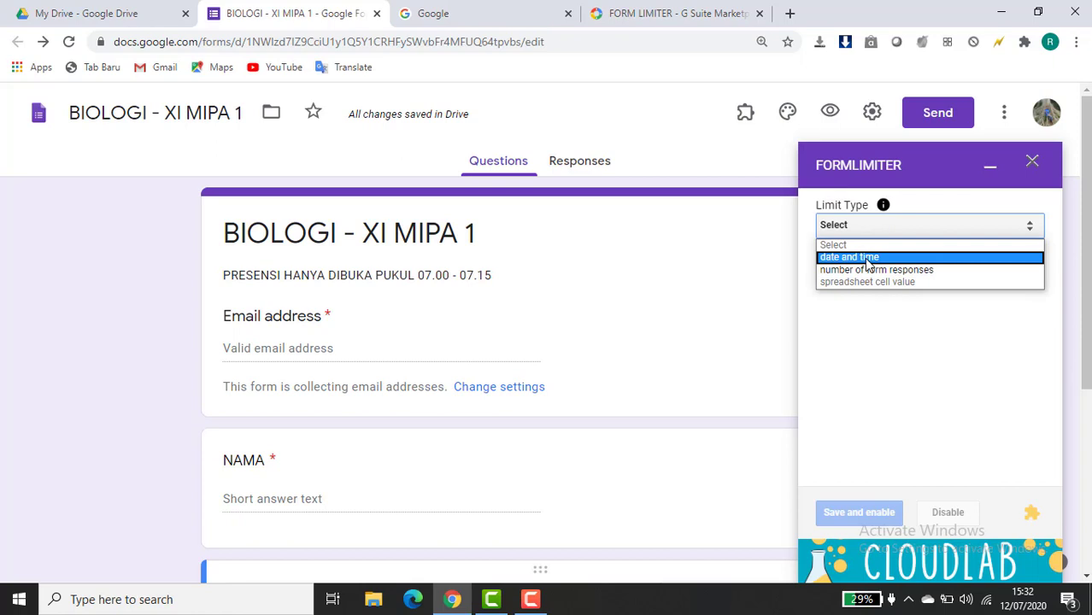
click(868, 258)
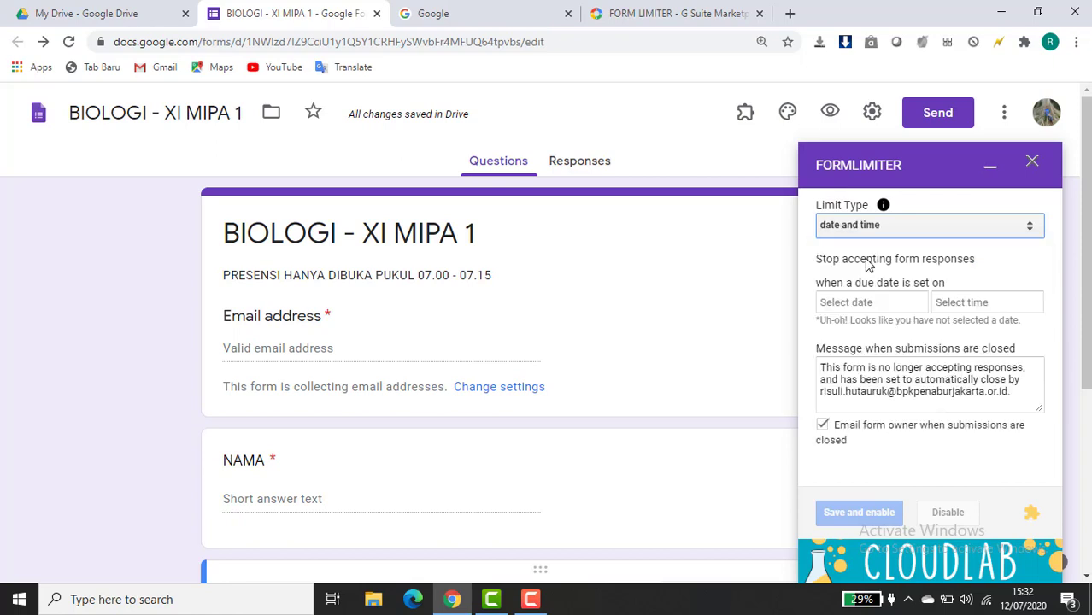
- Set the form to stop accepting responses on 07/13/2020 at 7:15 AM, save and enable the limit, and close formLimiter
click(853, 304)
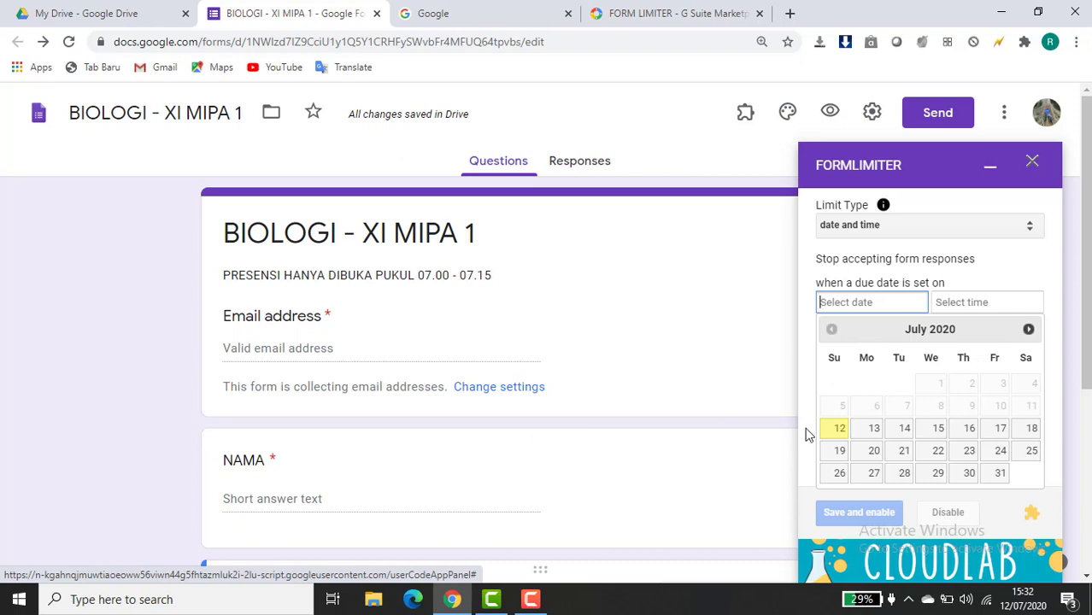
click(873, 430)
click(976, 306)
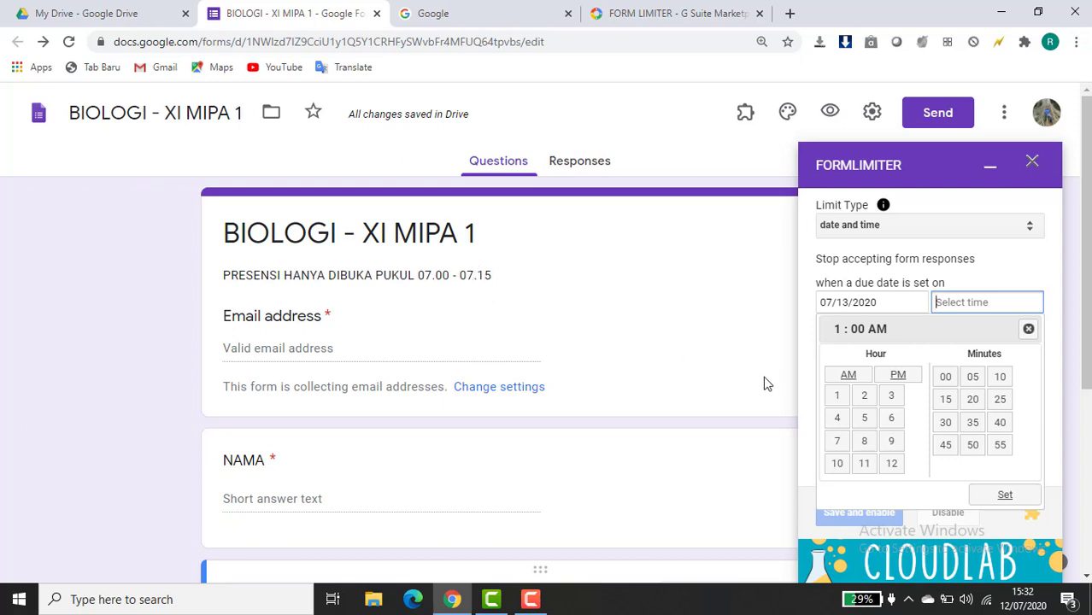
click(838, 444)
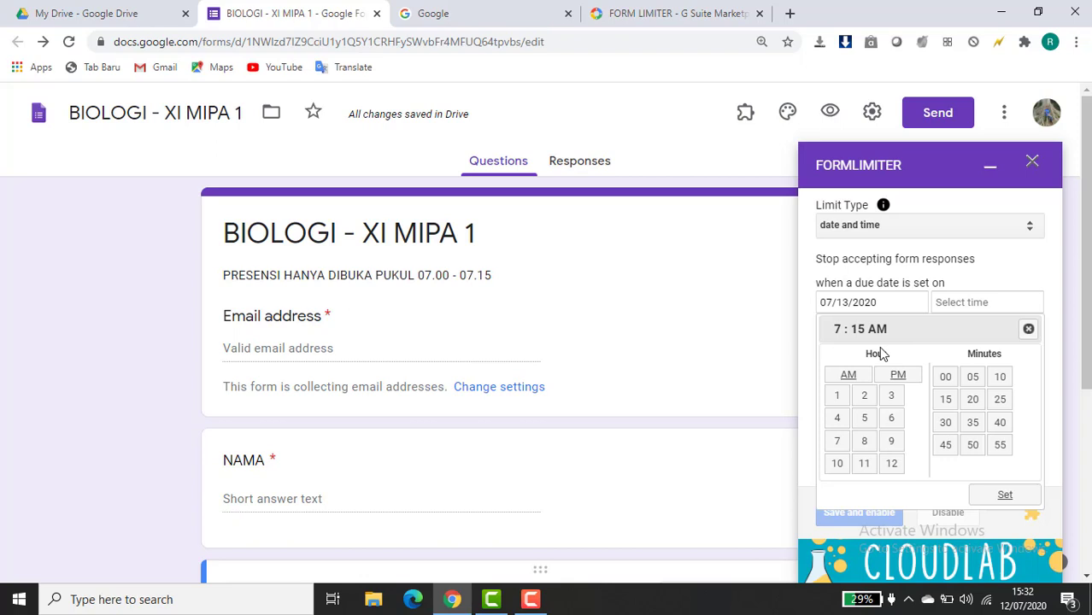
scroll(880, 354, down, 3)
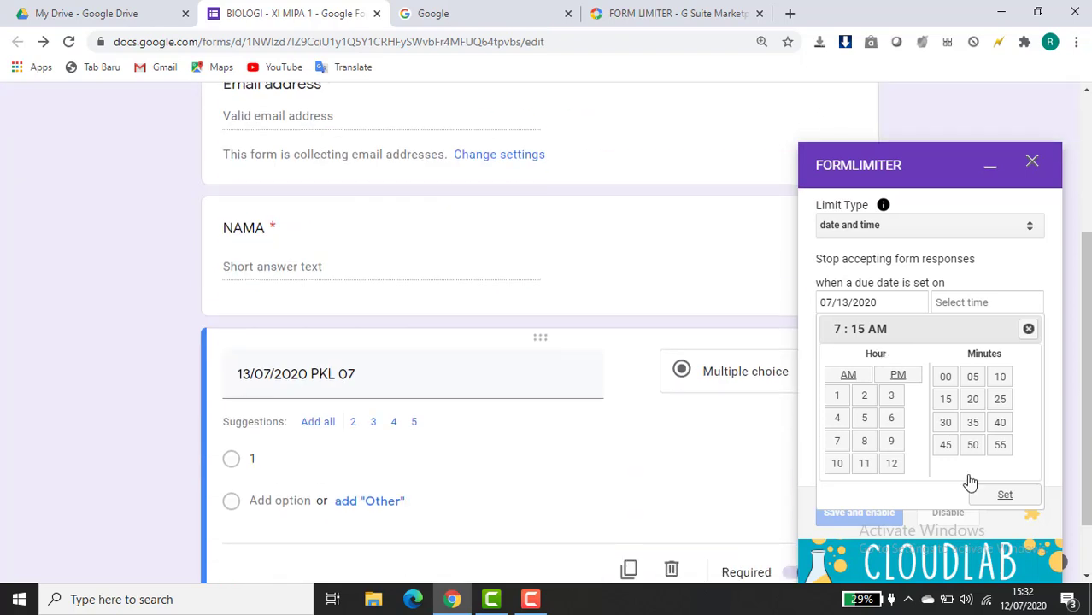
click(1005, 497)
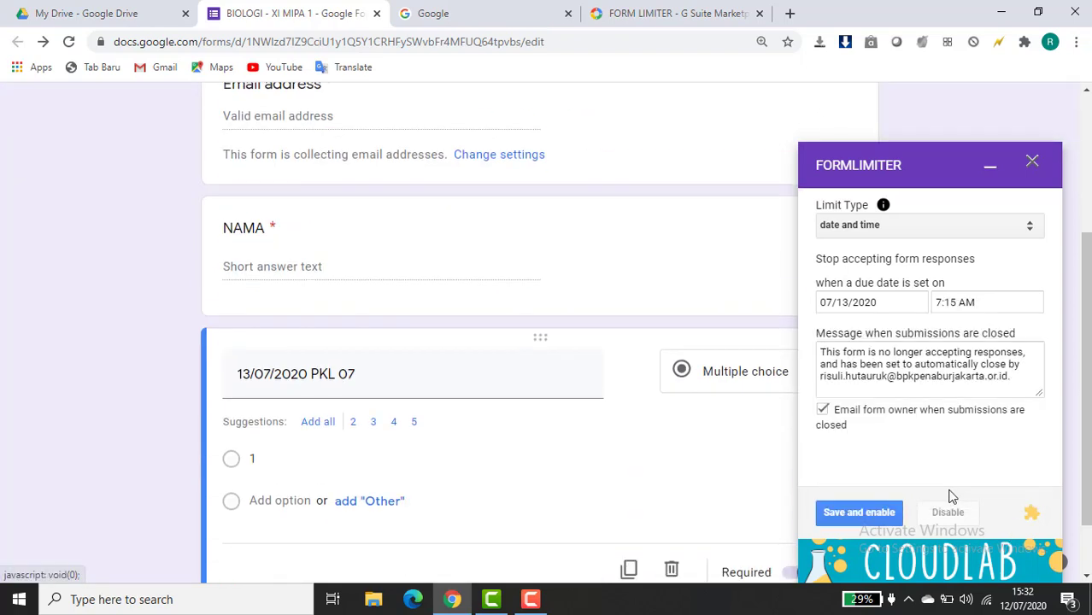
click(837, 517)
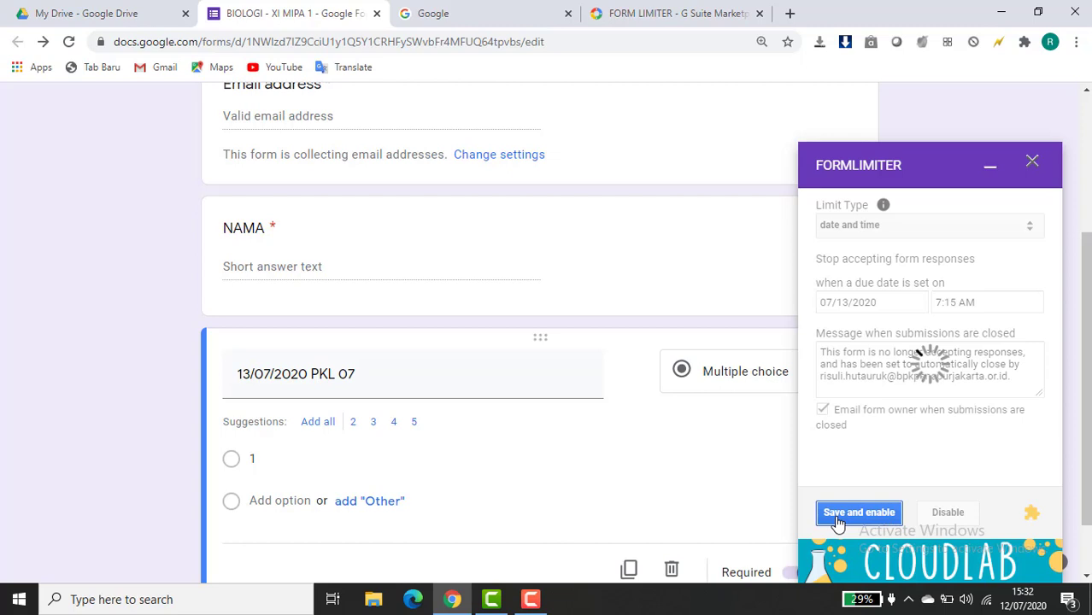
click(1032, 165)
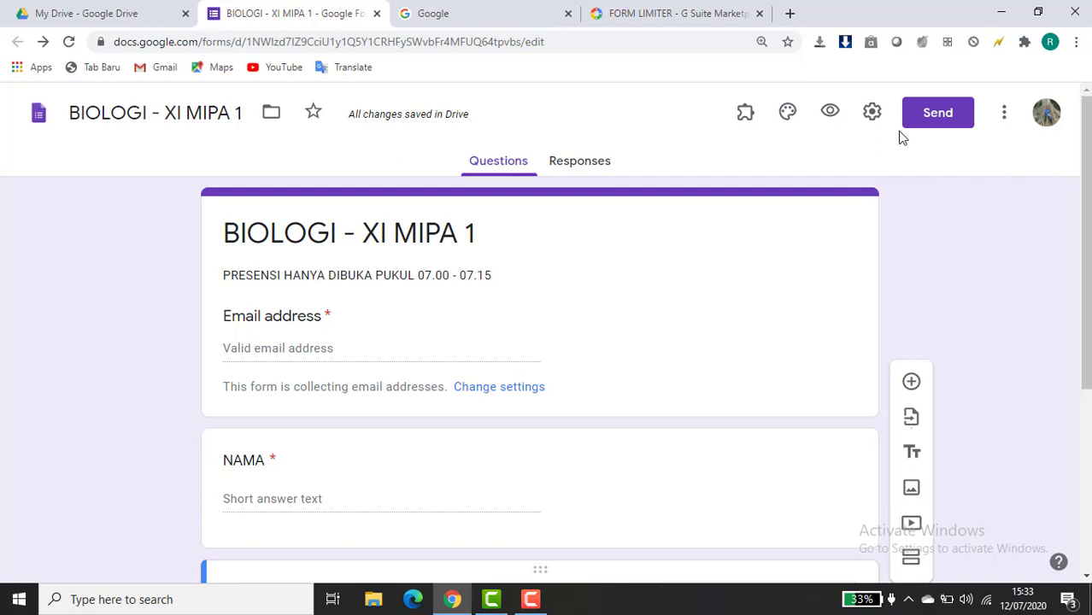
- Copy the form's full-length sharing link from the send options
click(935, 124)
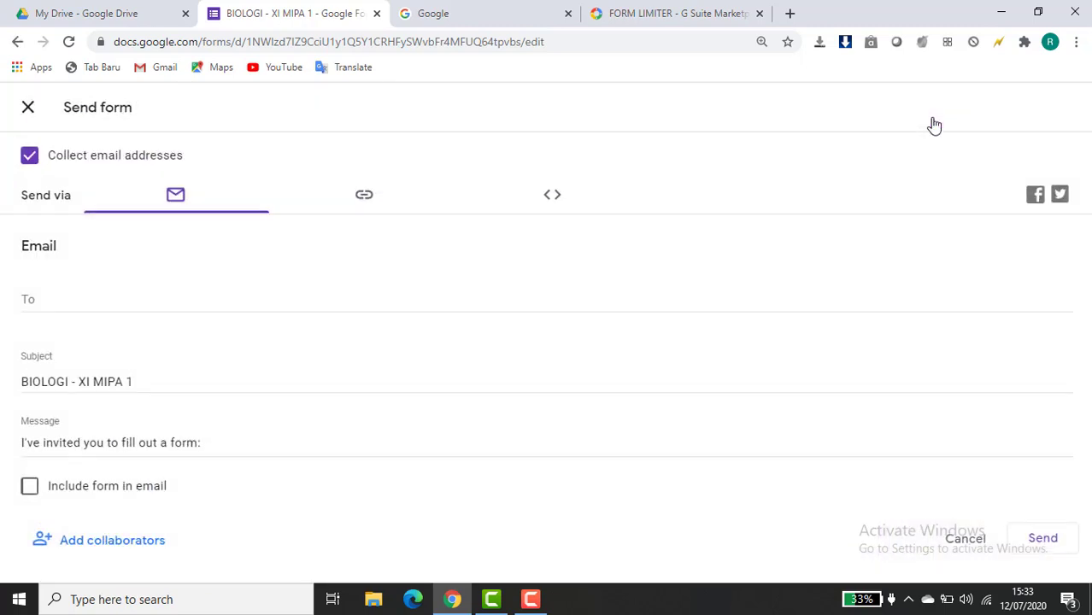
click(365, 197)
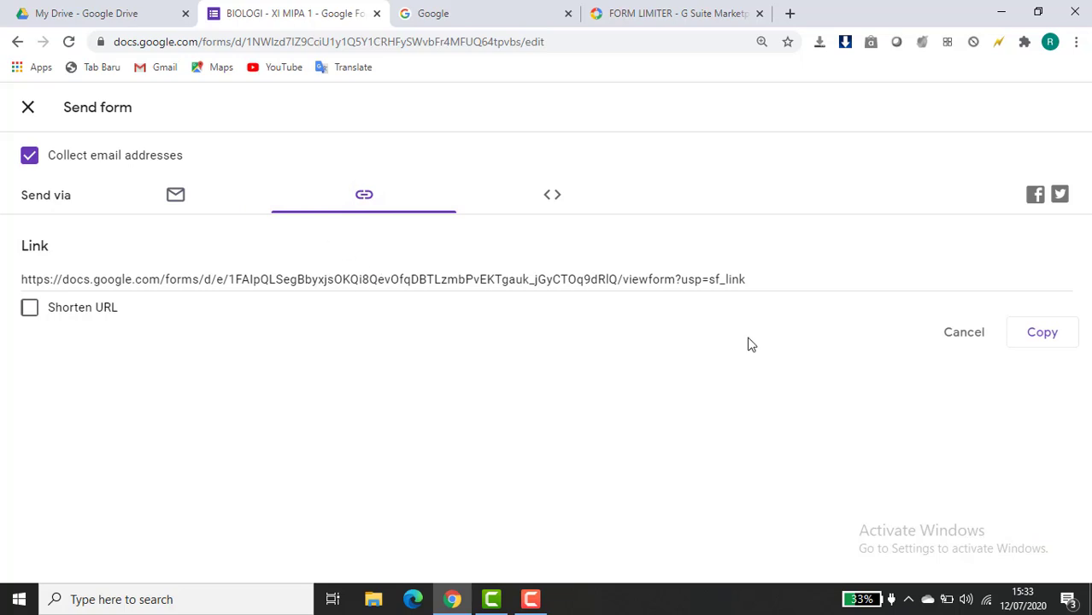
click(1040, 335)
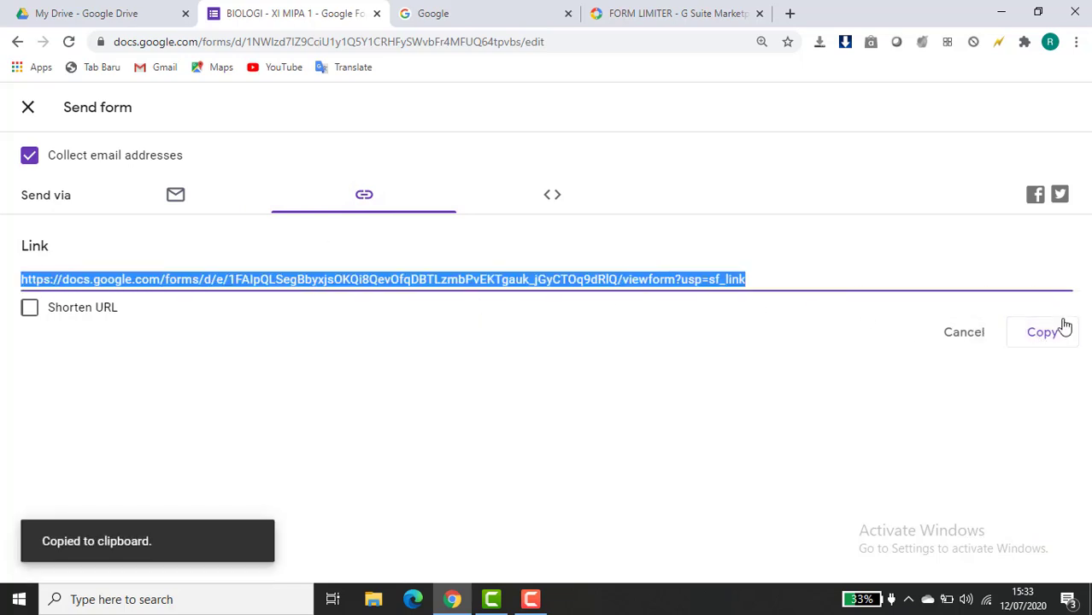
- Copy the form's sharing link again and close the Google and G Suite Marketplace browser tabs
click(1049, 336)
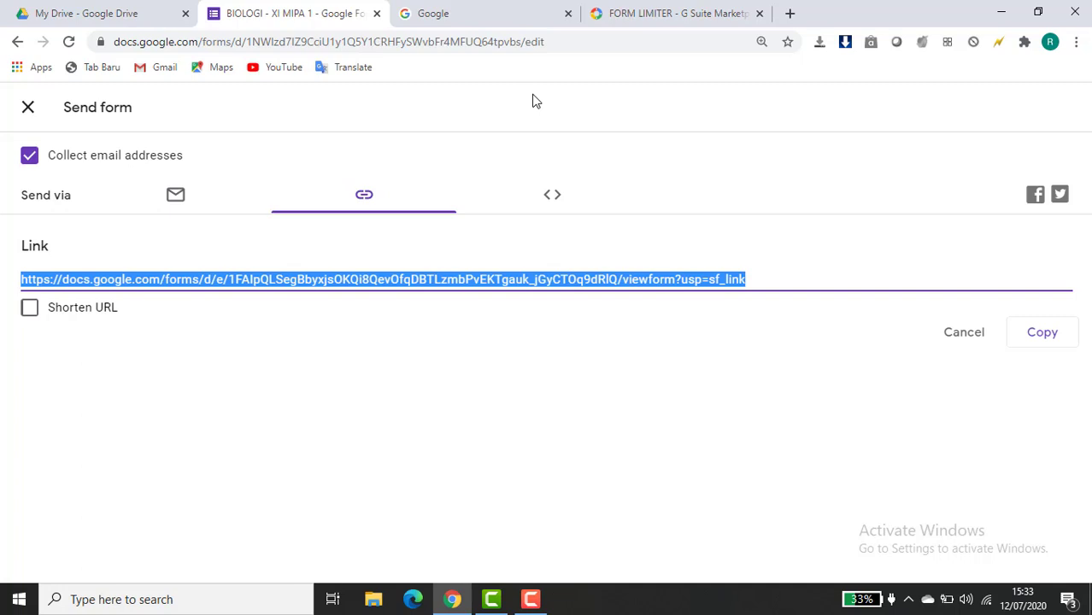
click(568, 13)
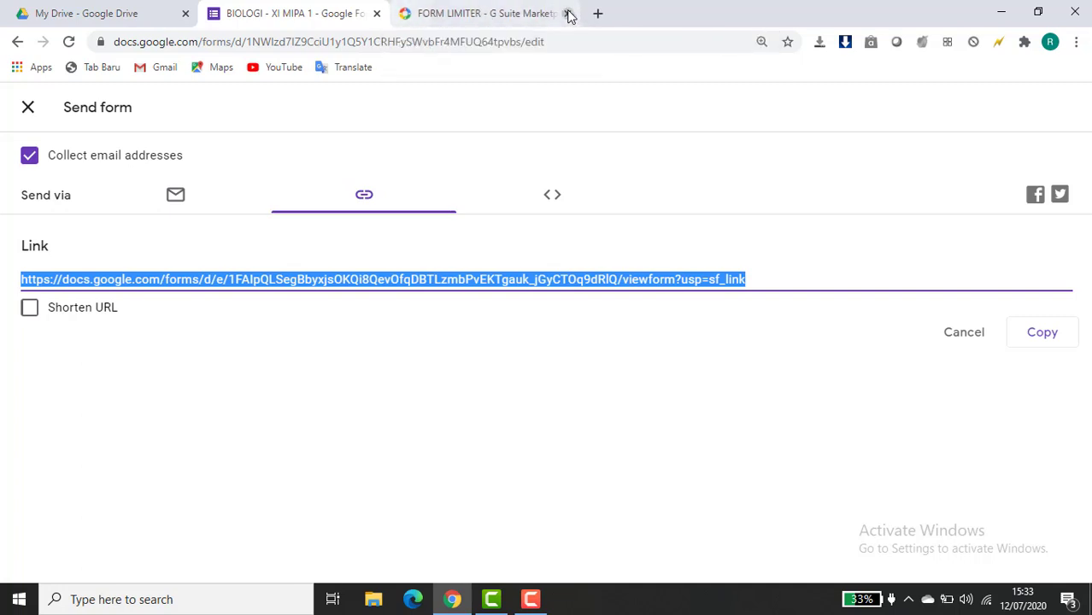
click(568, 14)
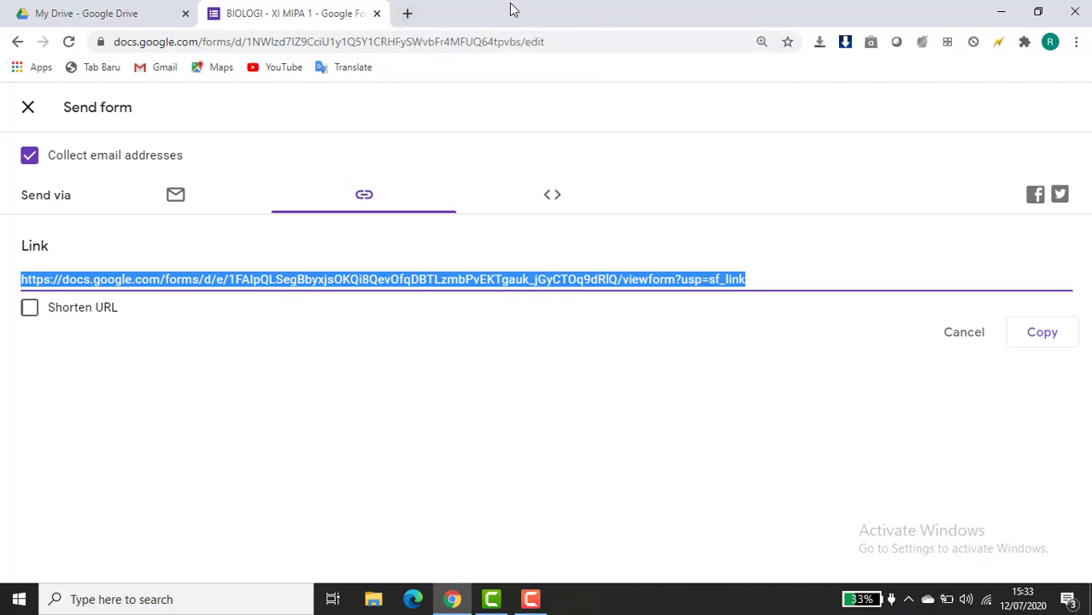
- Switch to Google Classroom in a new browser tab and open the class RS AU KL TN, LATIHAN EDPUZZLE
click(409, 13)
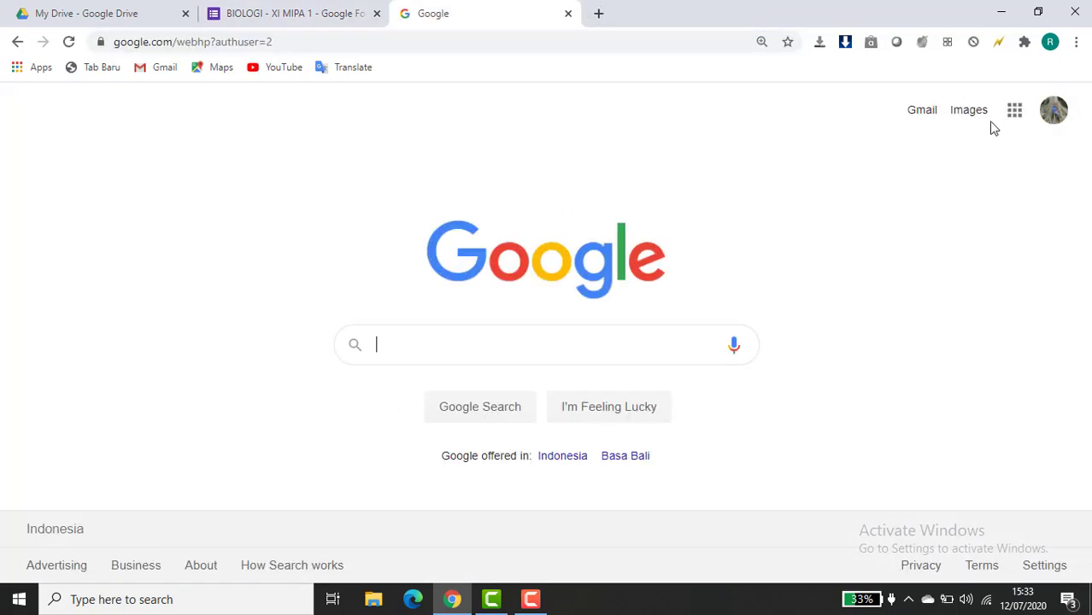
click(1014, 115)
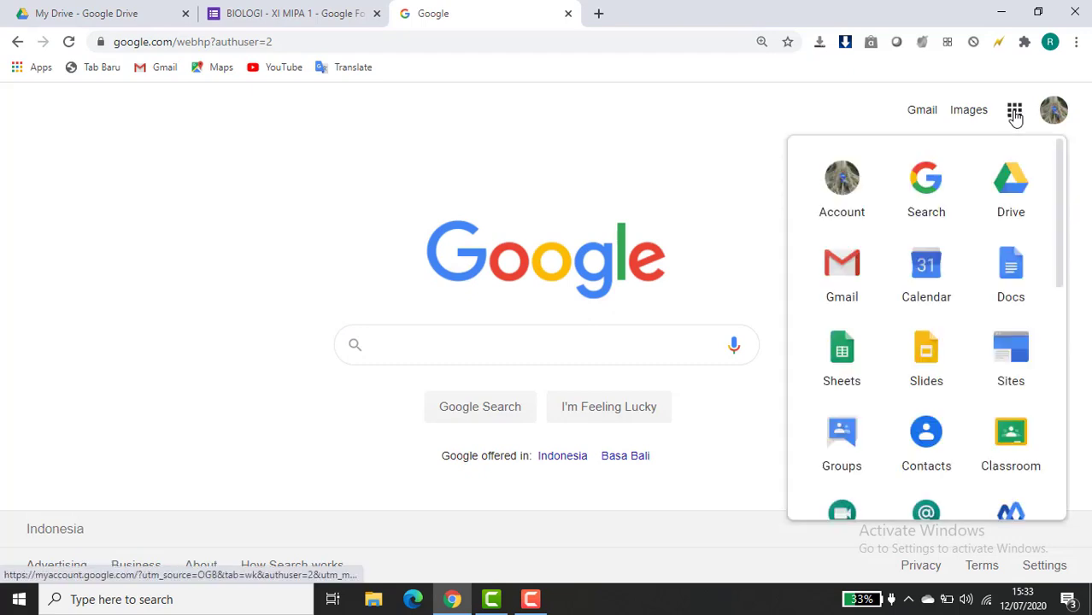
click(1006, 434)
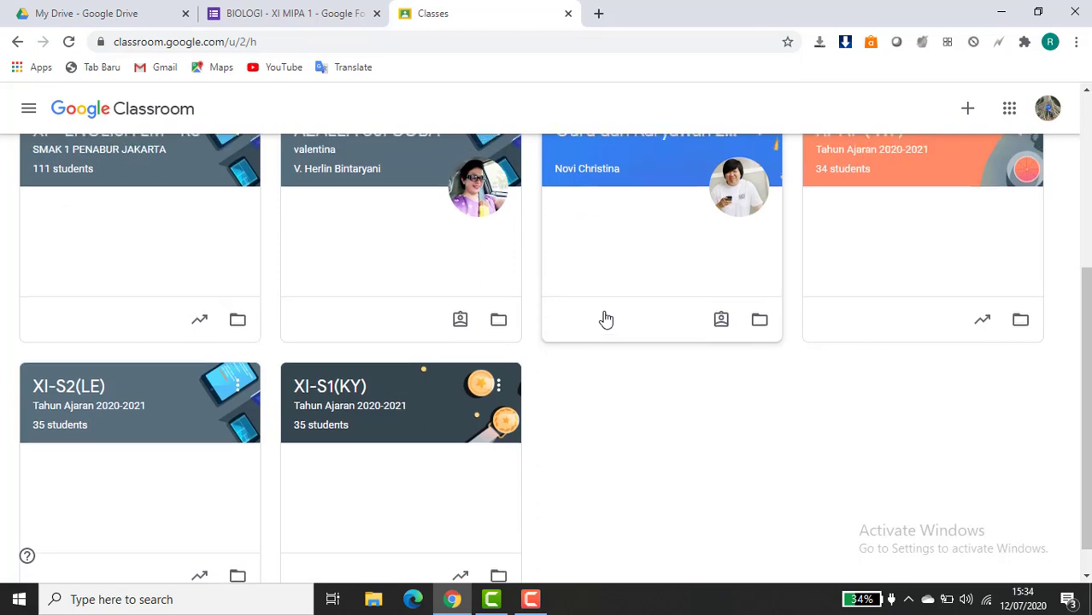
scroll(605, 320, up, 3)
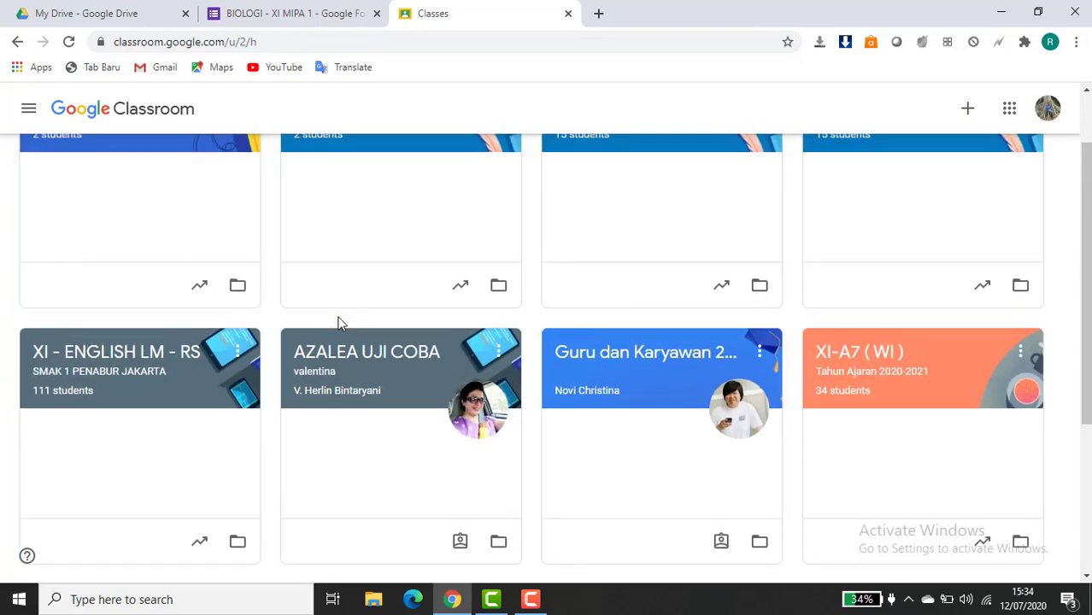
scroll(346, 386, up, 1)
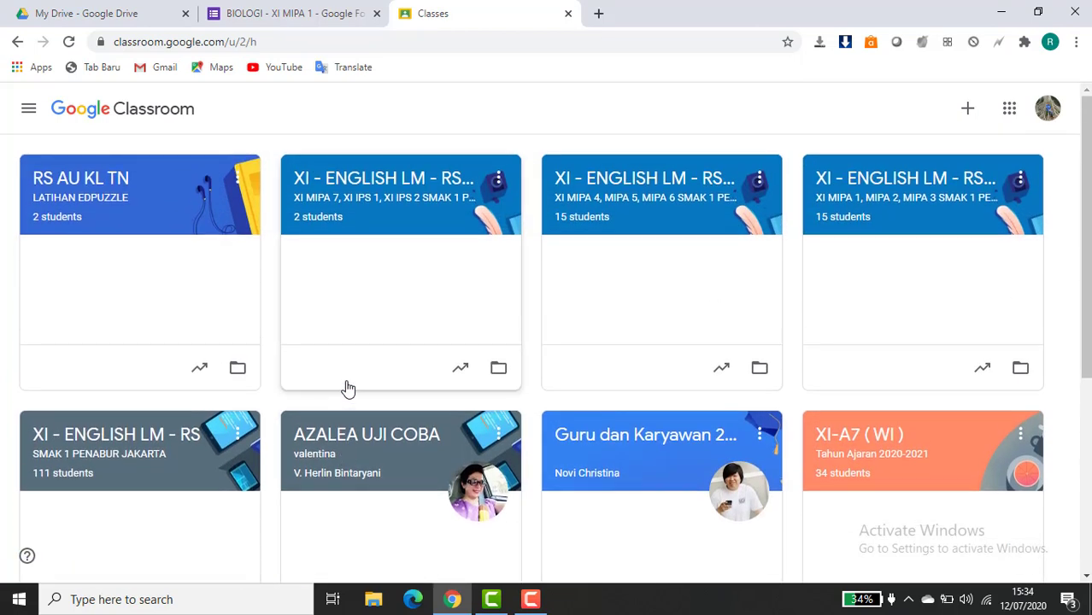
click(75, 186)
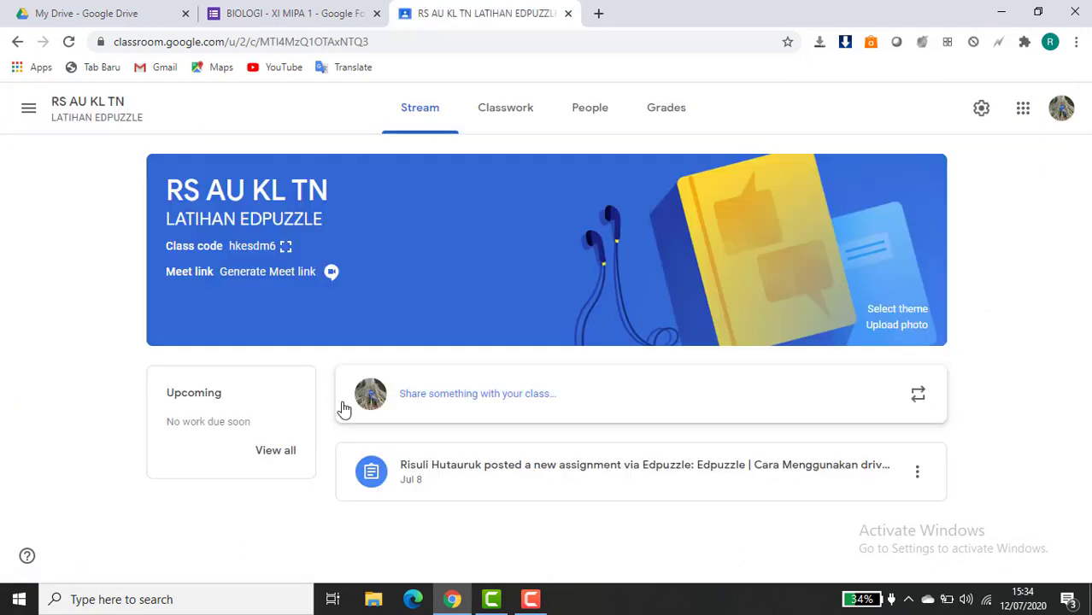
- Create a new classwork assignment titled "PRESENSI BIOLOGI XI MIPA 1"
click(503, 118)
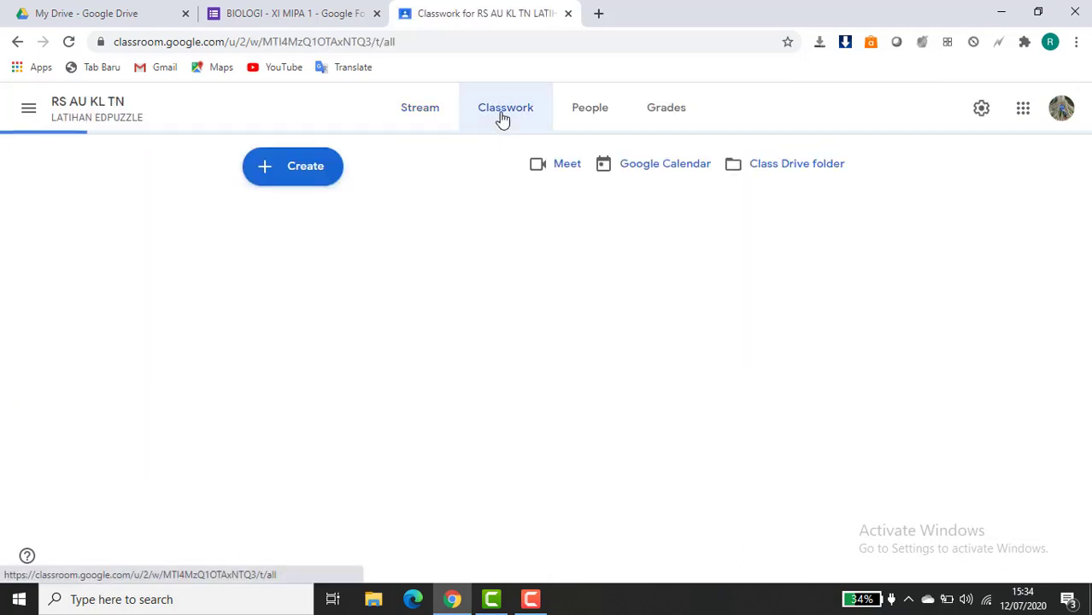
click(319, 171)
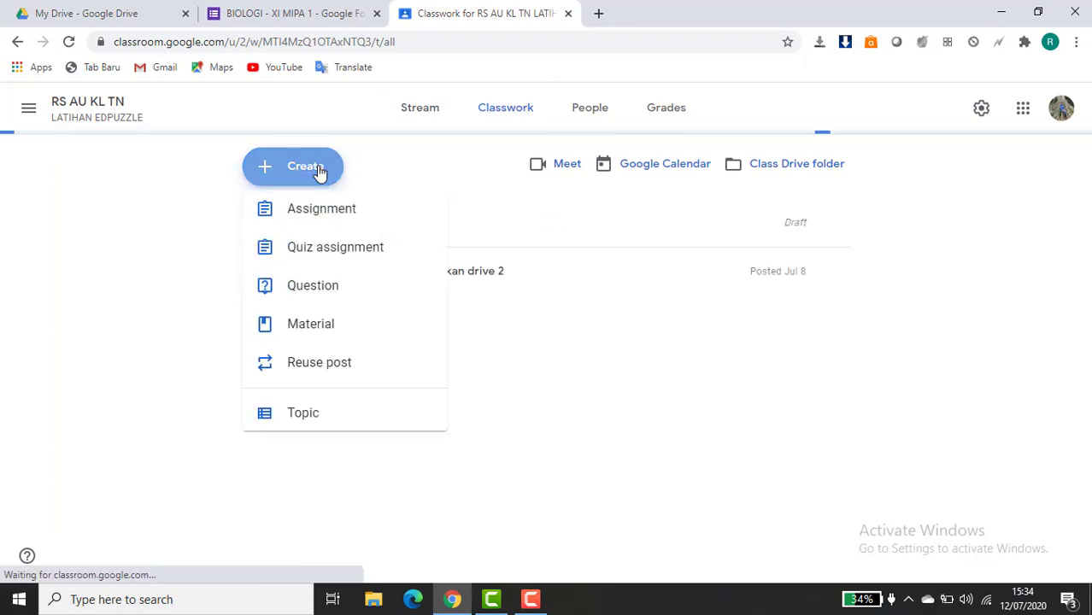
click(306, 230)
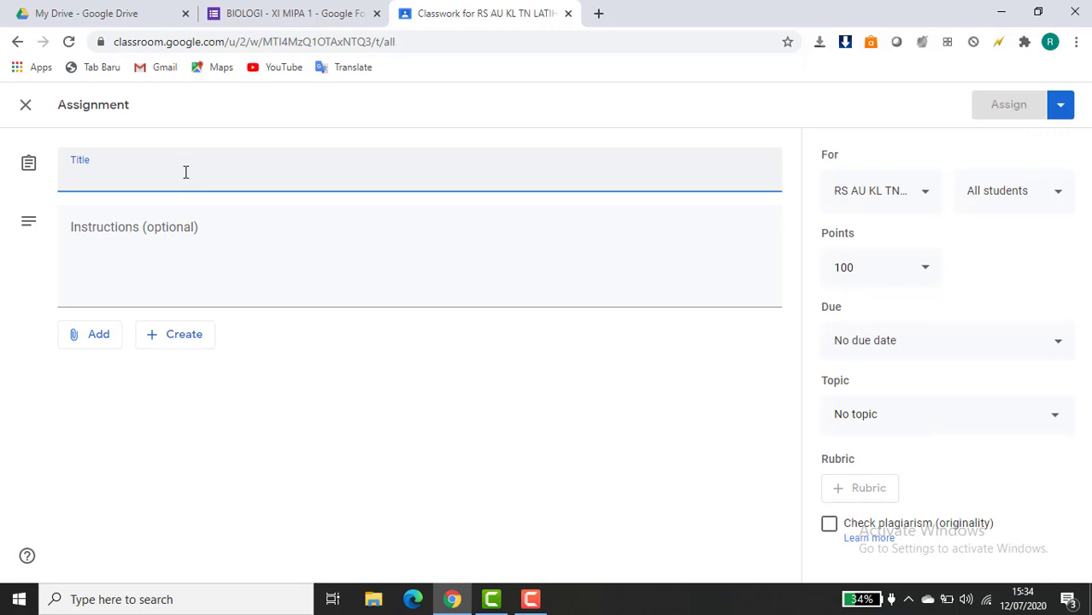
text(PRESENSI)
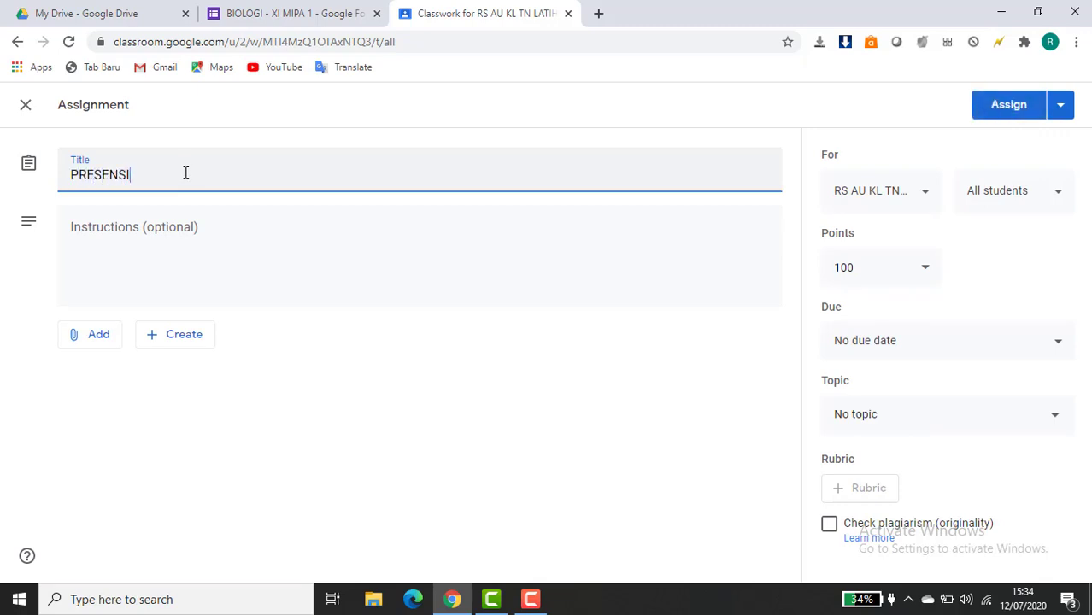
text( BIOLOGI XI MIPA 1)
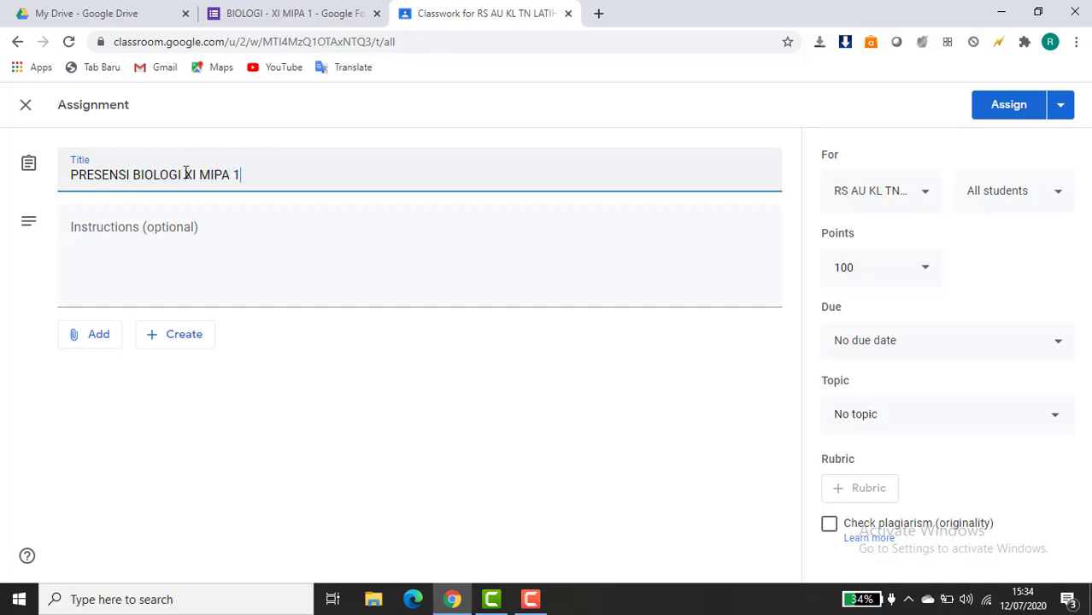
- Enter the first line of the assignment instructions as "1.SILAKAN DIISI PUKUL 07.00-07.15 SETIAP PERTEMUAN."
click(78, 230)
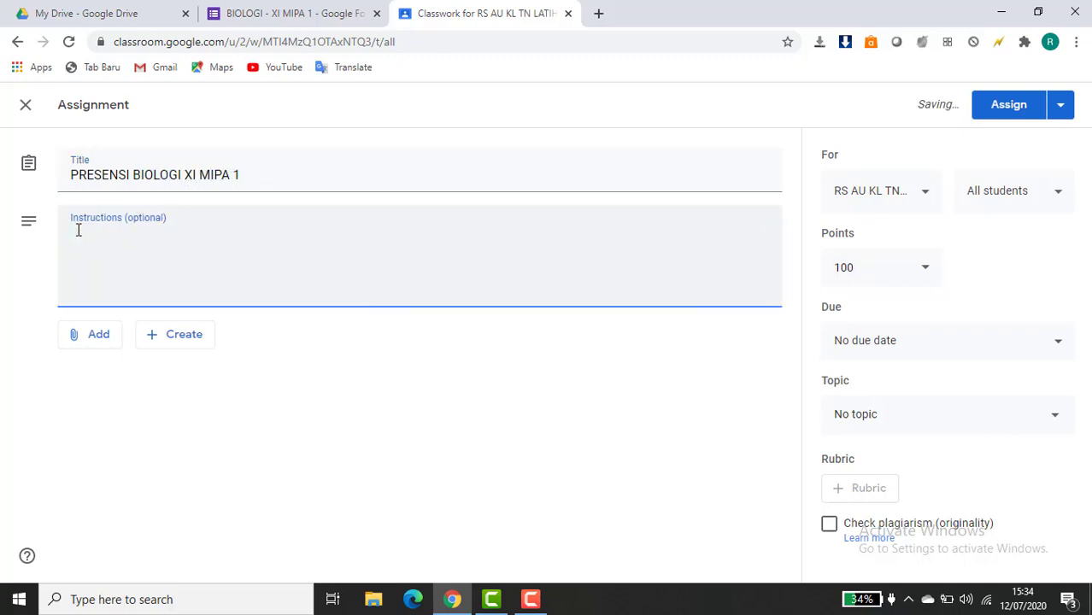
text(SILAKAN DIIS)
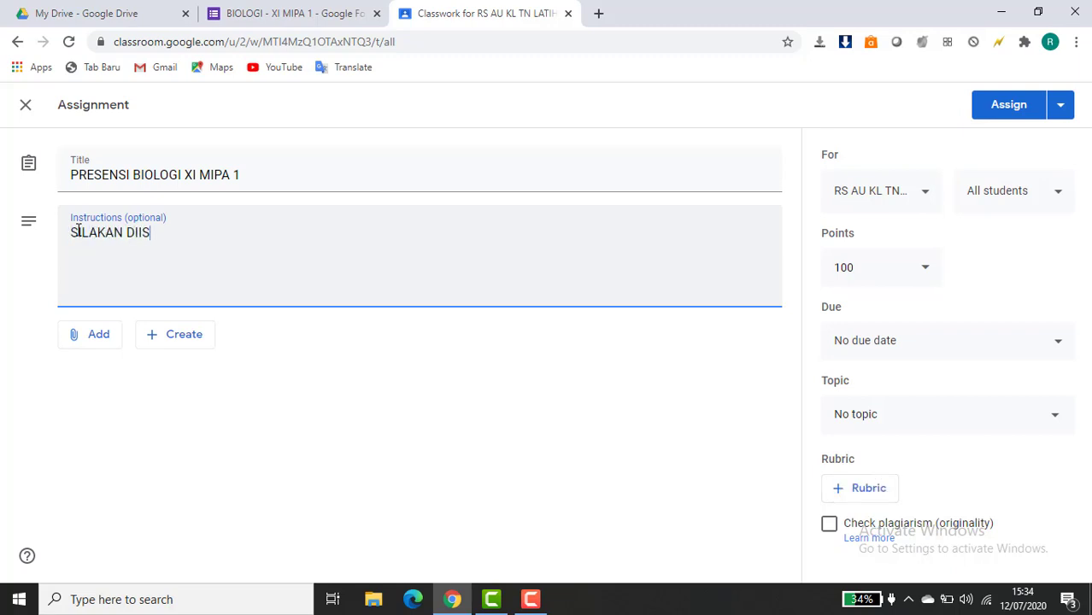
text(I PUKUL )
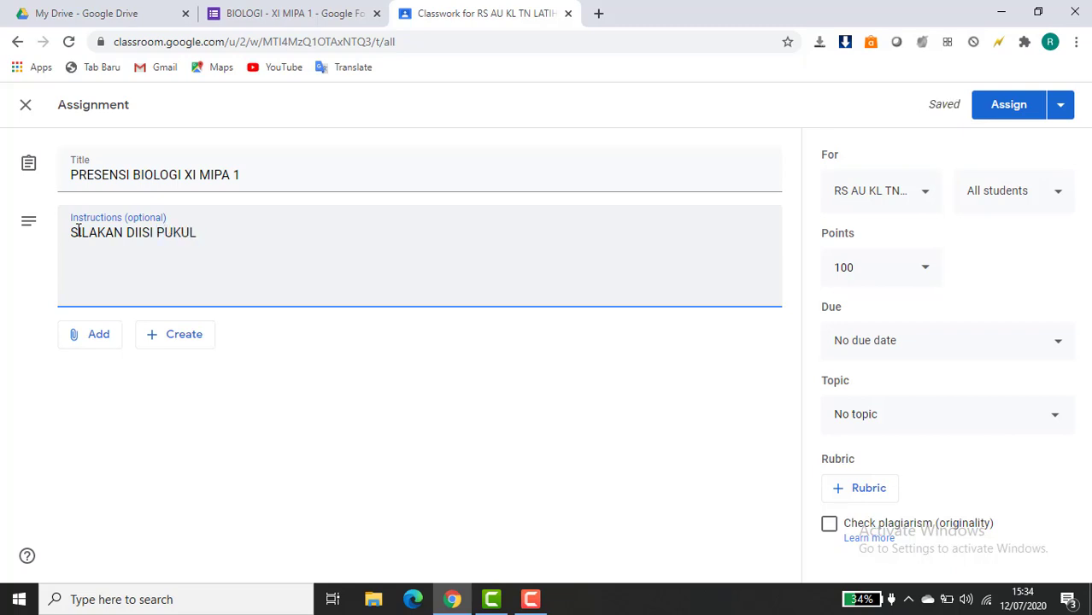
text(07.00-07.13)
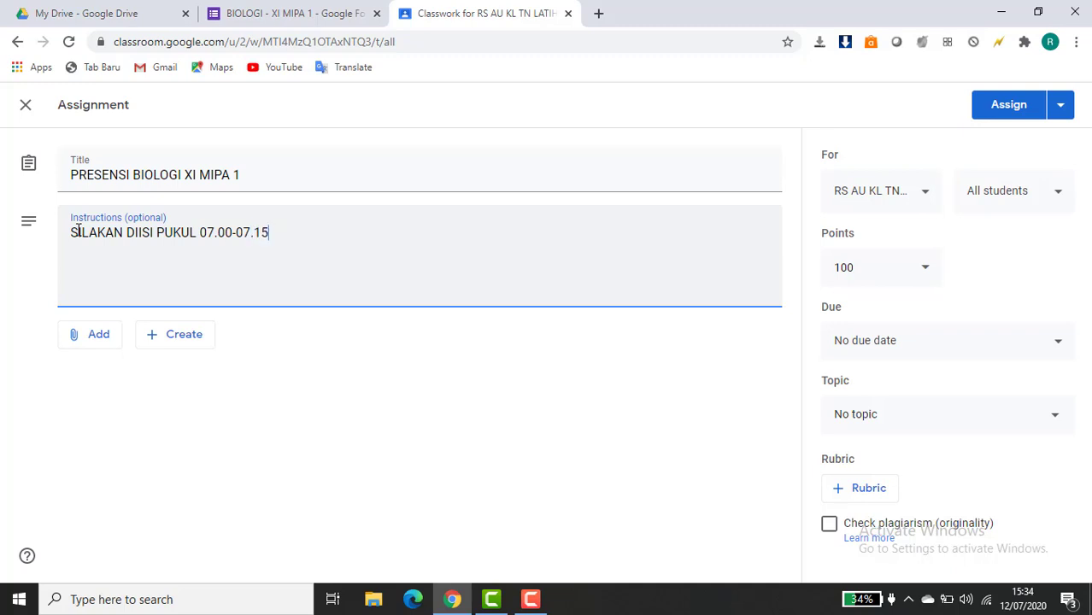
text( SET)
key(BackSpace)
text(EO)
key(BackSpace)
key(BackSpace)
text(IAP PERTEMU)
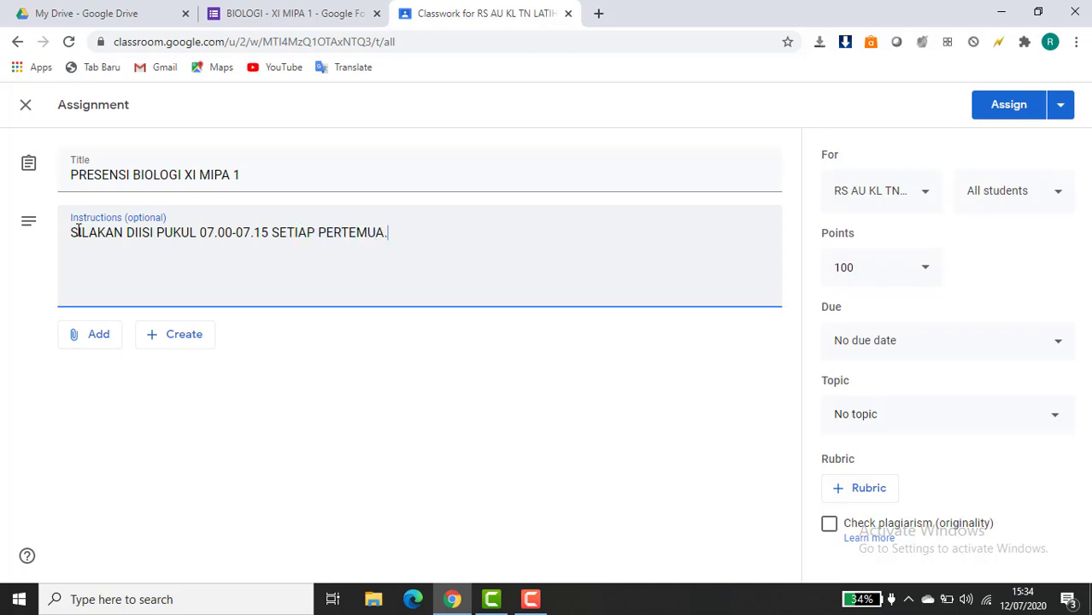
text(AN.)
click(68, 233)
text(1.)
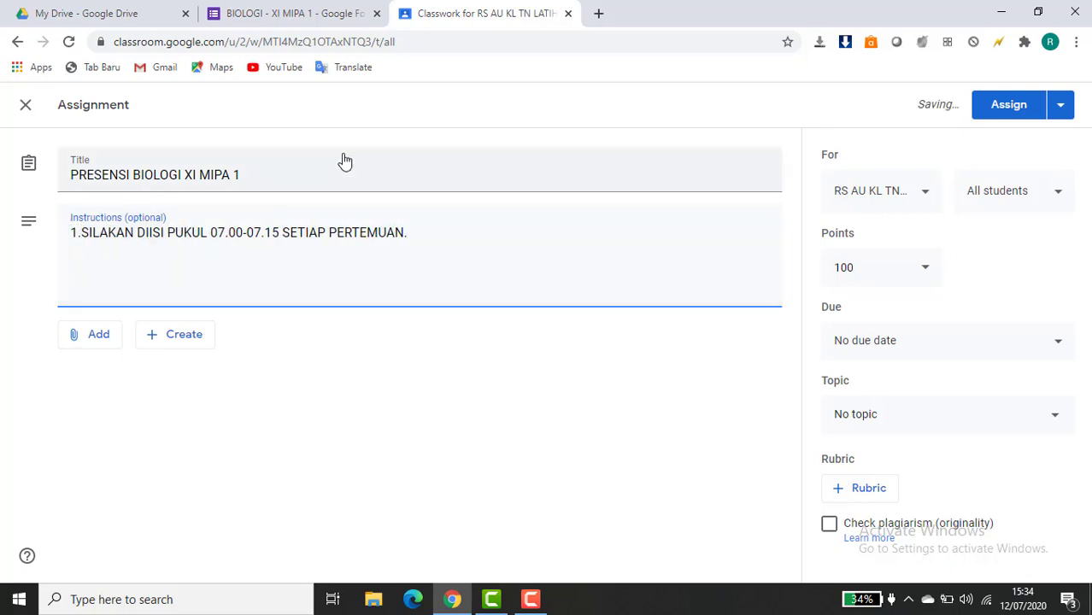
- Add a second line to the instructions reading "2. LINK BERIKUT HANYA BERLAKU UNTUK PERTEMUAN PERTAMA"
click(412, 232)
key(Return)
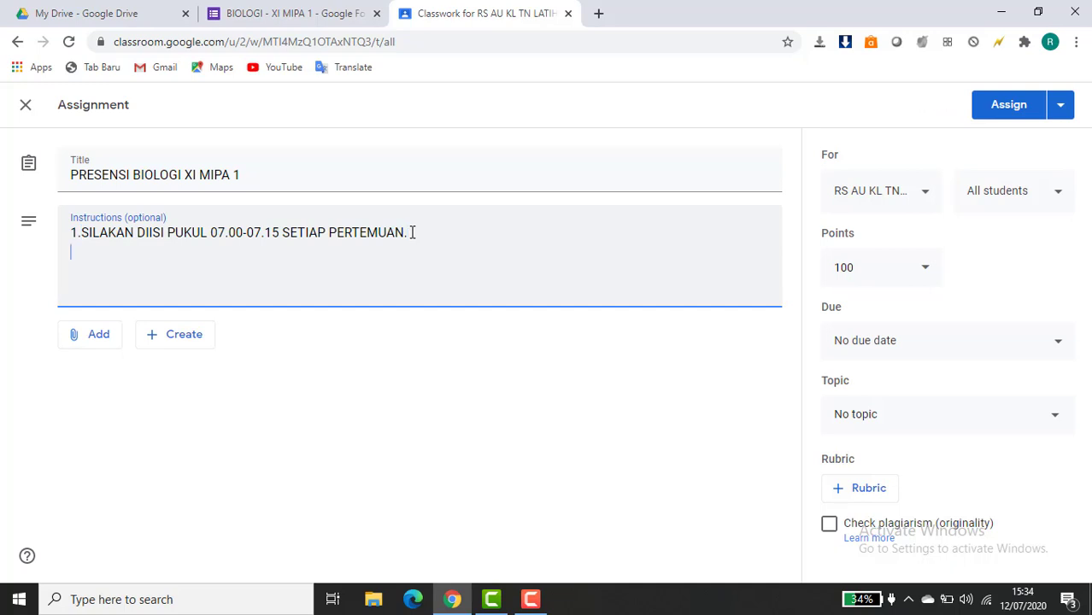
text(2. LINK BERIKUT )
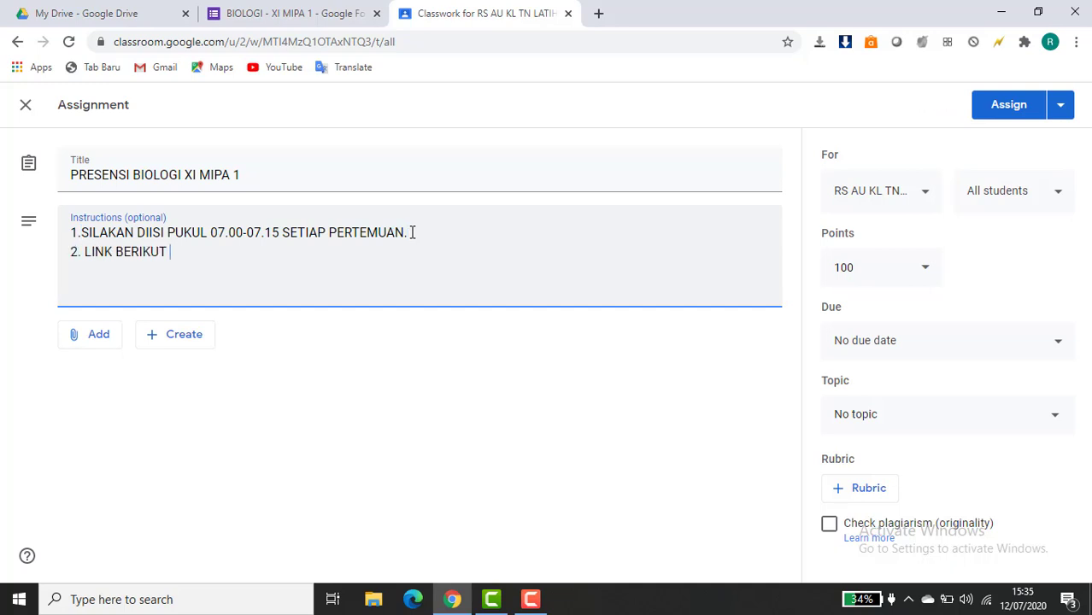
text(HANYA BERLAK)
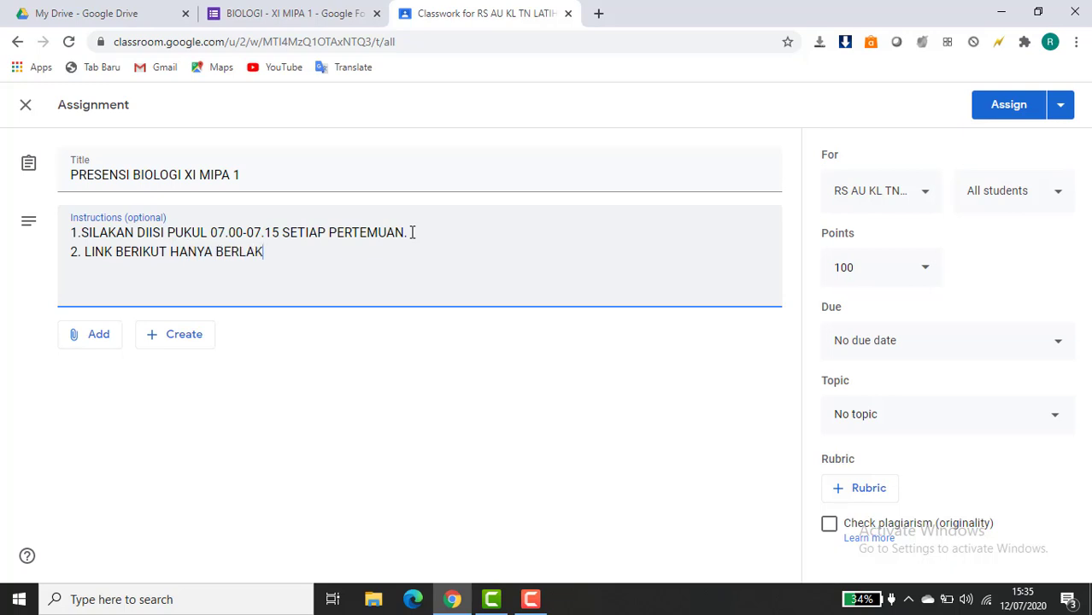
text(U UNTUK PERT)
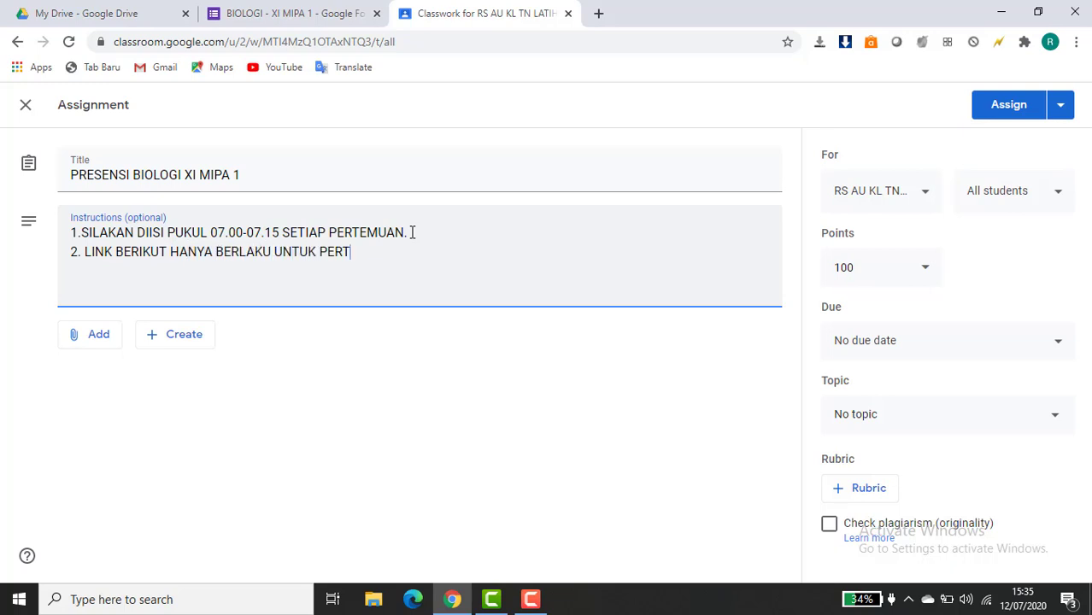
text(EMUAN PERTAMA)
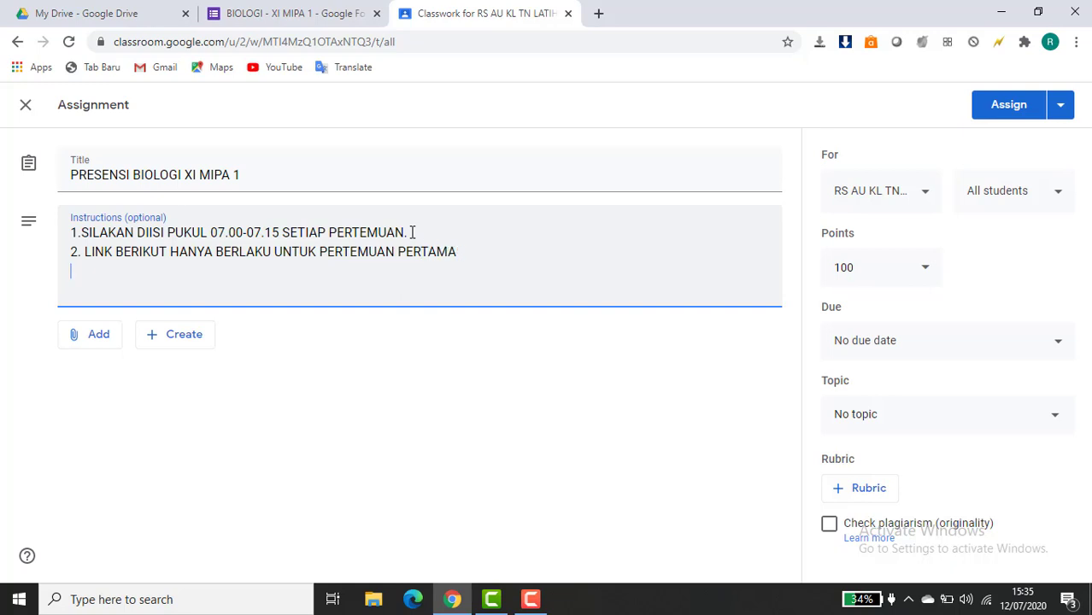
- Add a third instruction line reading "3. PERTEMUAN KEDUA DAN BERIKUTNYA HARUS MEMAKAI LINK EDIT RESPONSE DI EMAIL KALIAN"
text(PERTEMUAN KEDI)
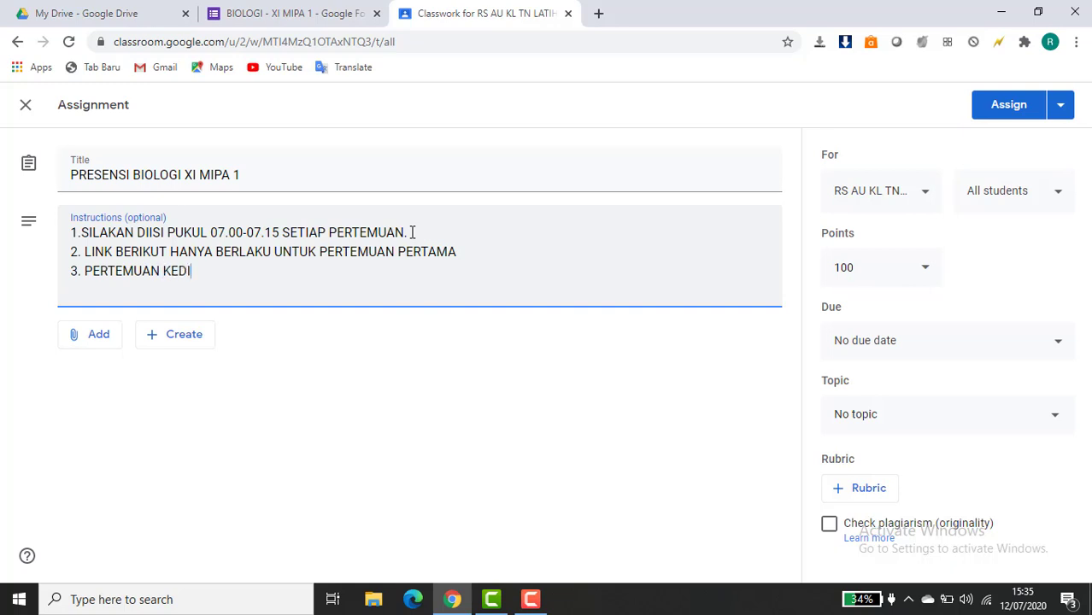
key(BackSpace)
text(UA DAN BERIK)
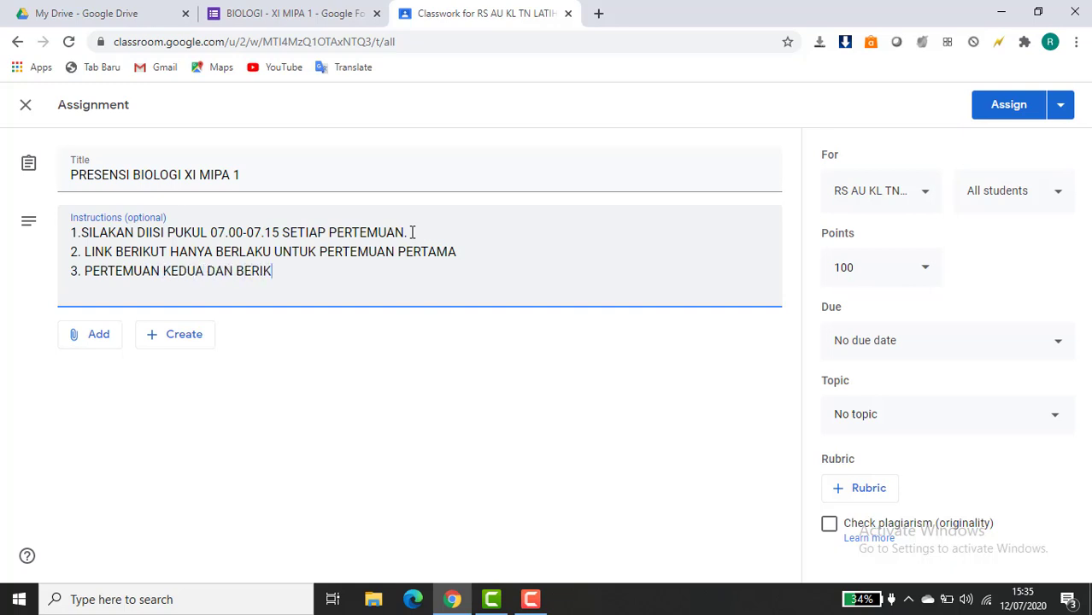
text(UTNYA HARUS)
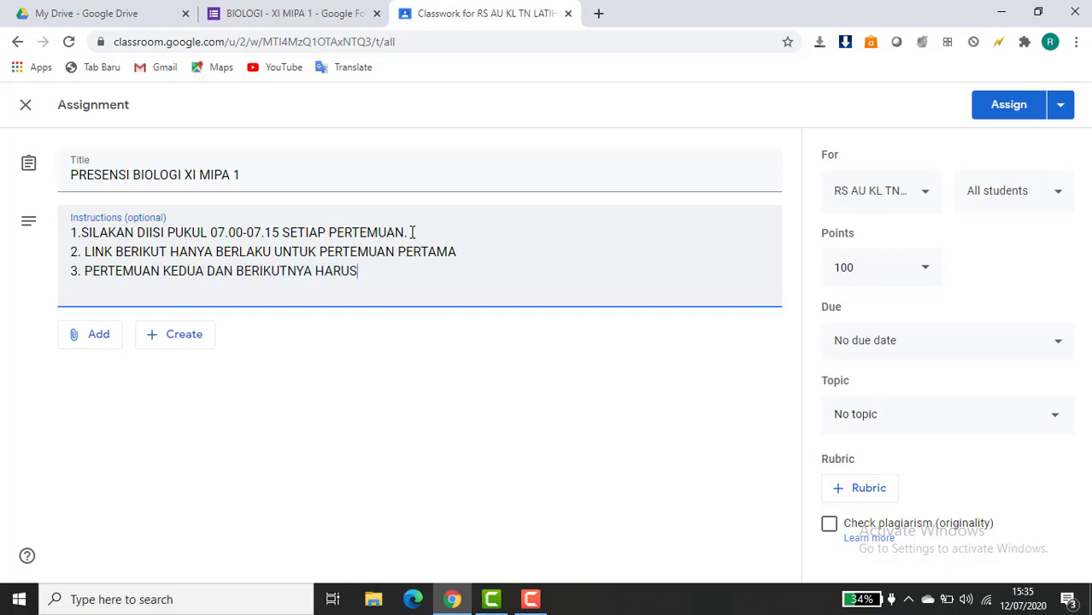
text( MEMAKAI LINK ED)
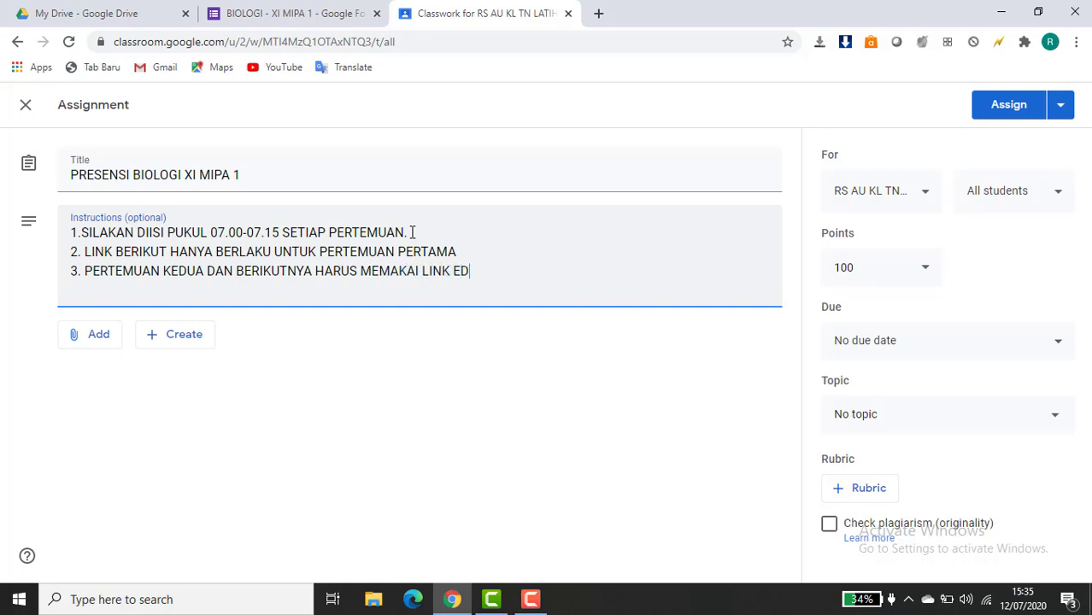
text(IT RESPO)
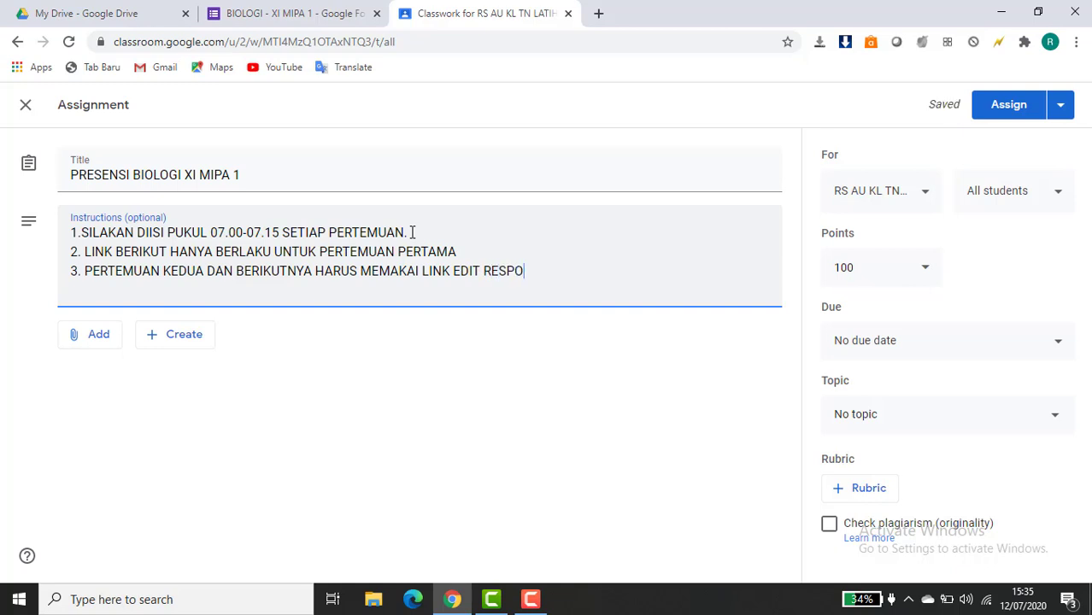
text(NSE DI EMA)
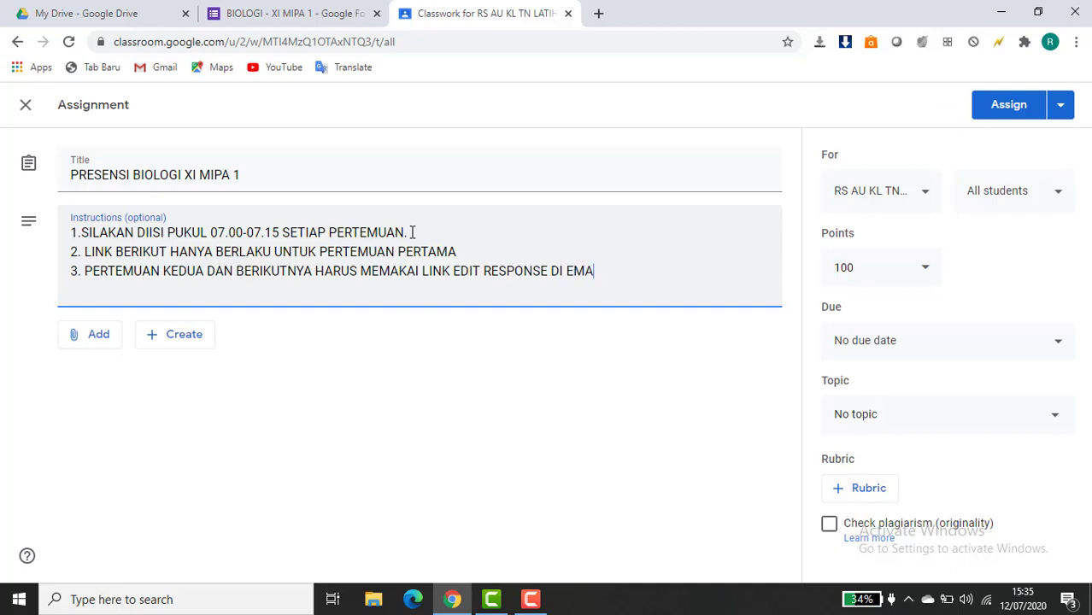
text(IL KALIAN)
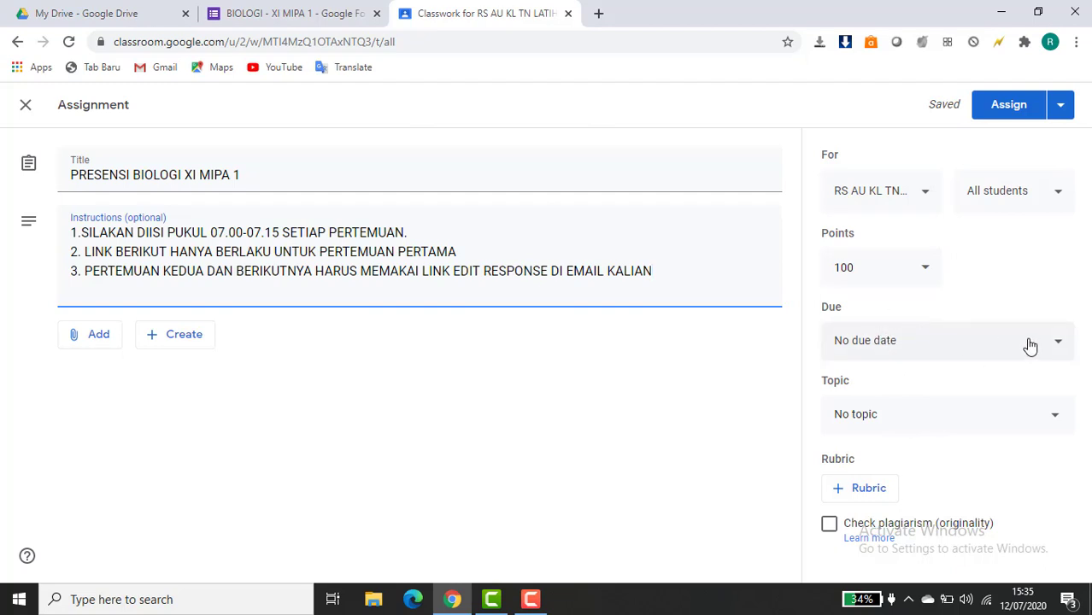
- Schedule the assignment for Jul 13, 2020 at 7:00 AM
click(1058, 109)
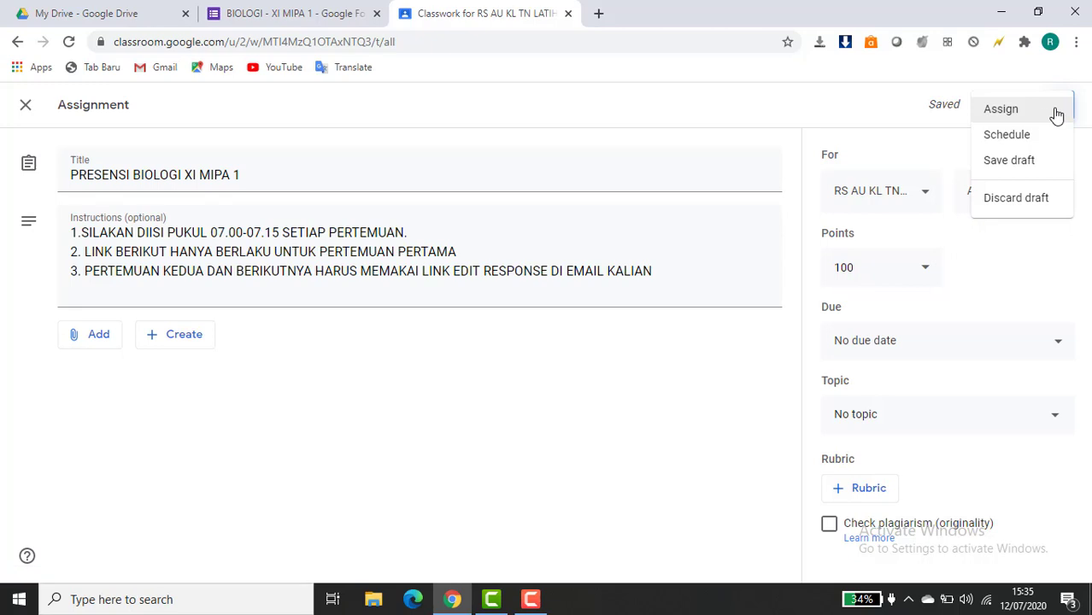
click(1017, 136)
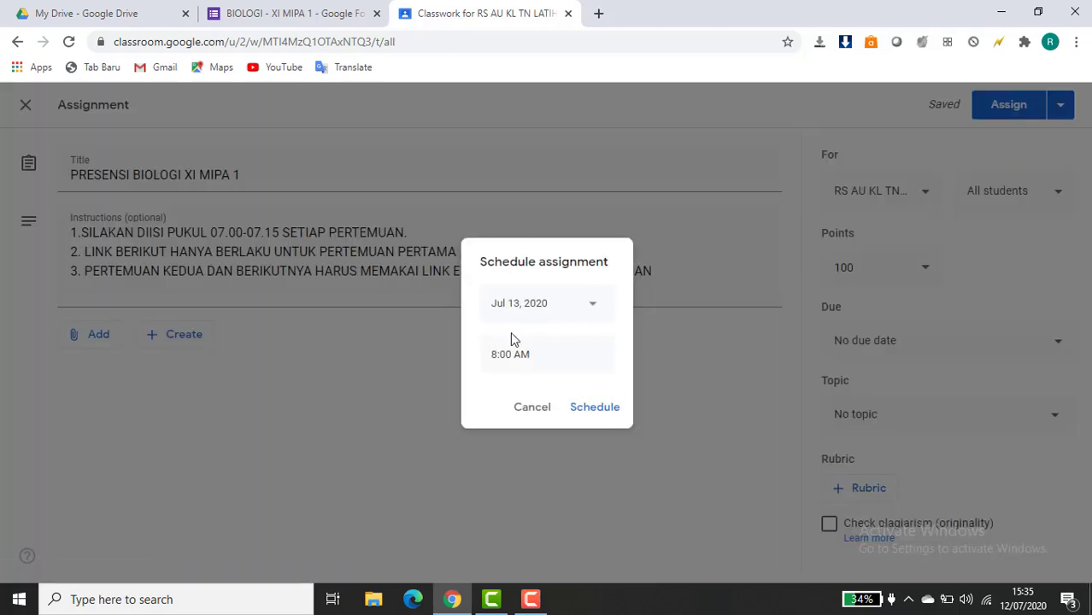
click(522, 357)
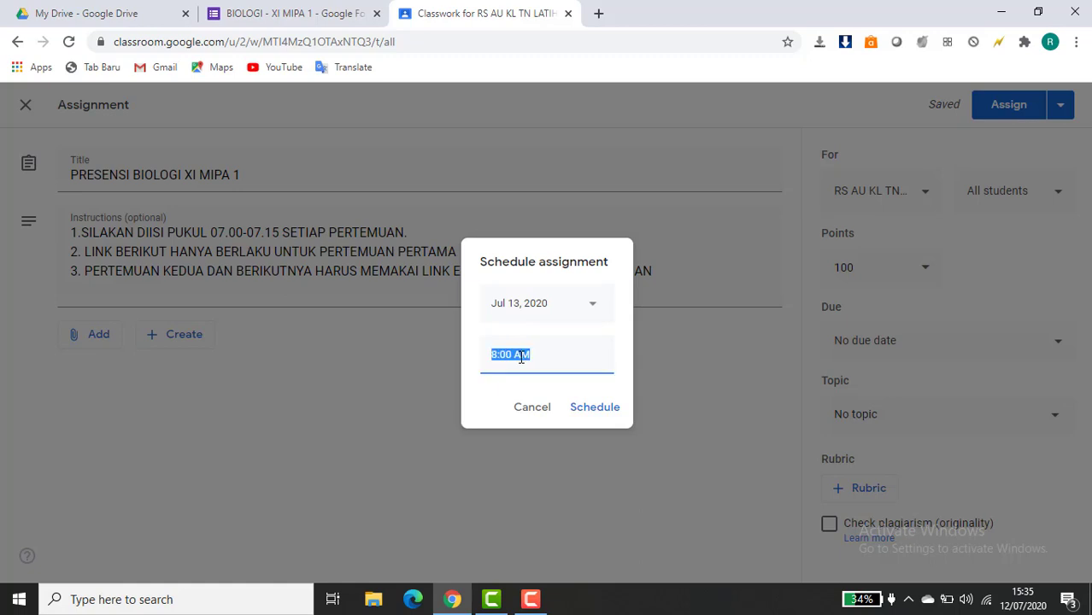
click(493, 357)
text(7)
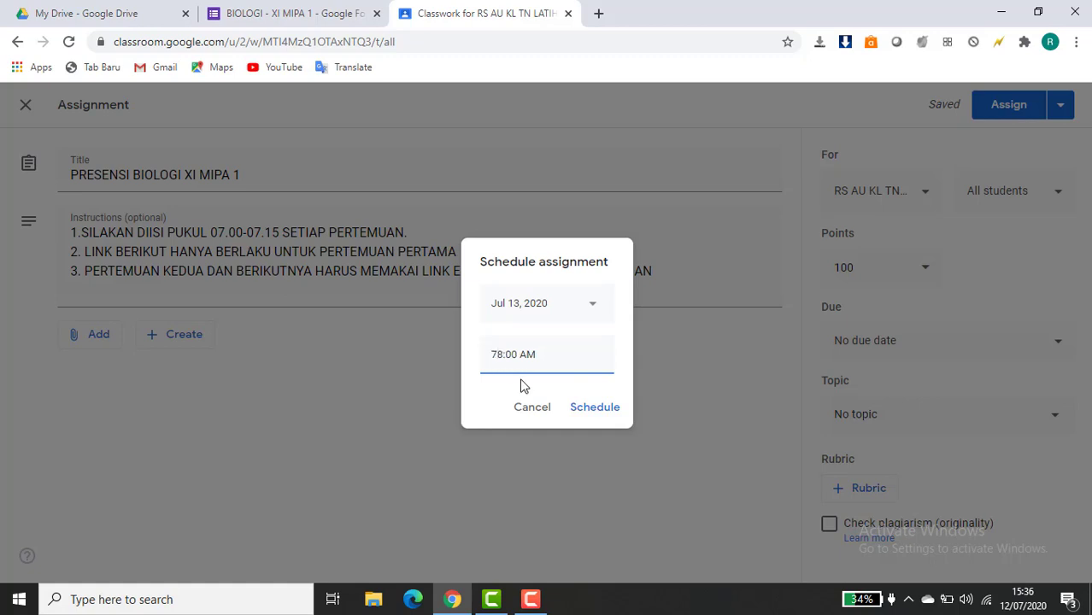
key(Delete)
click(579, 414)
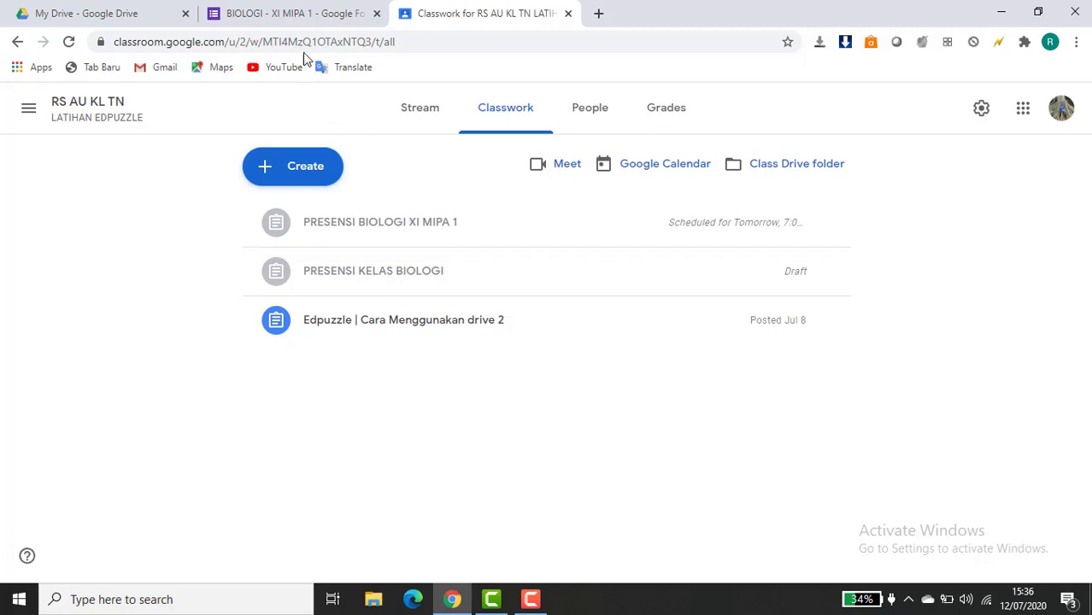
- Return to the BIOLOGI - XI MIPA 1 form and link its responses to a new spreadsheet with the suggested name
click(305, 18)
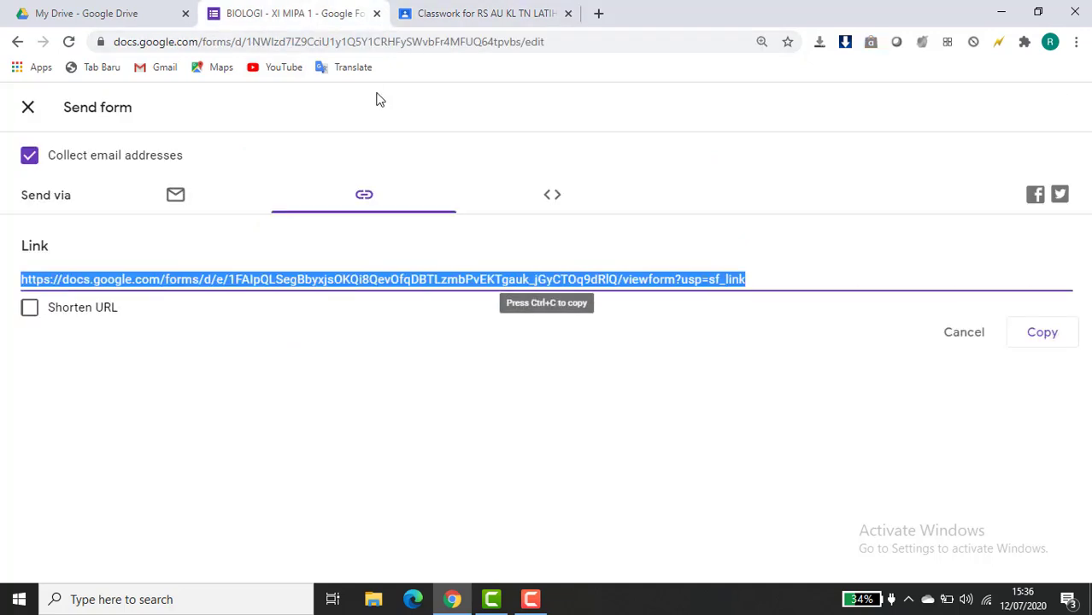
click(27, 109)
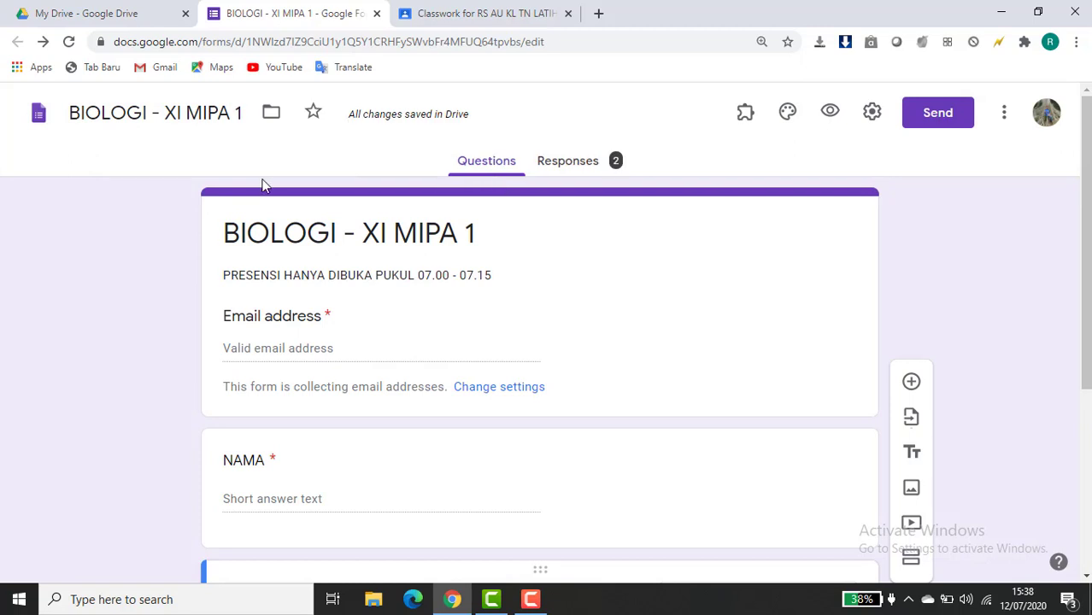
click(542, 167)
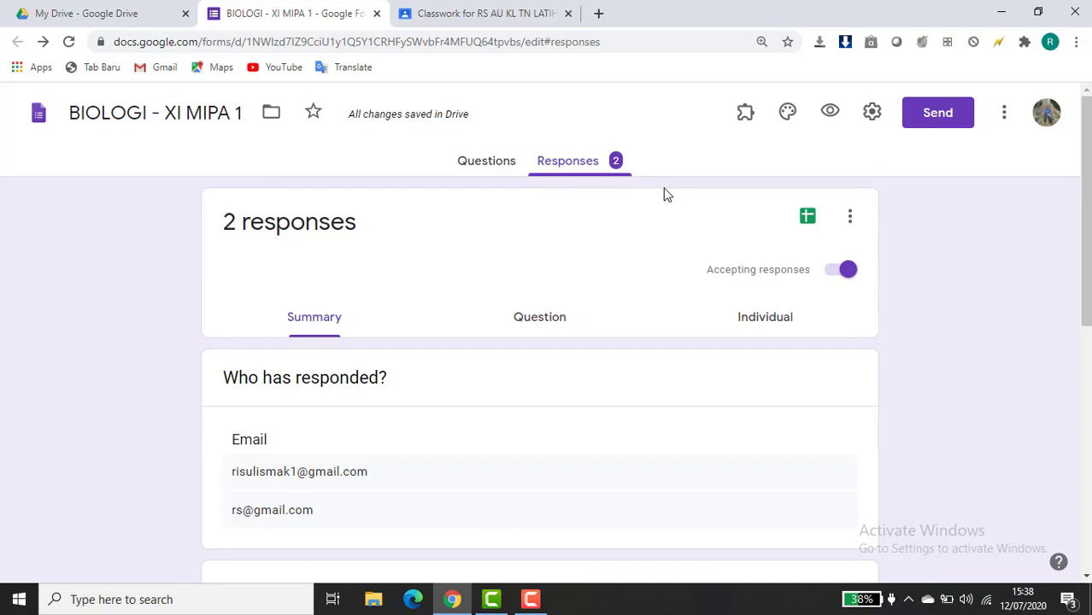
click(809, 220)
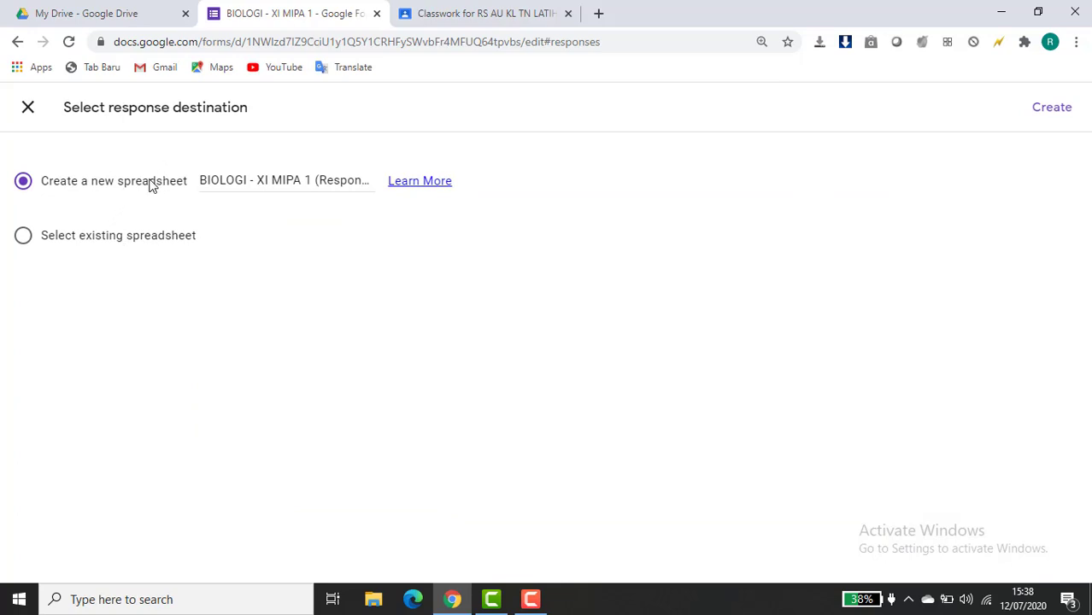
click(1051, 108)
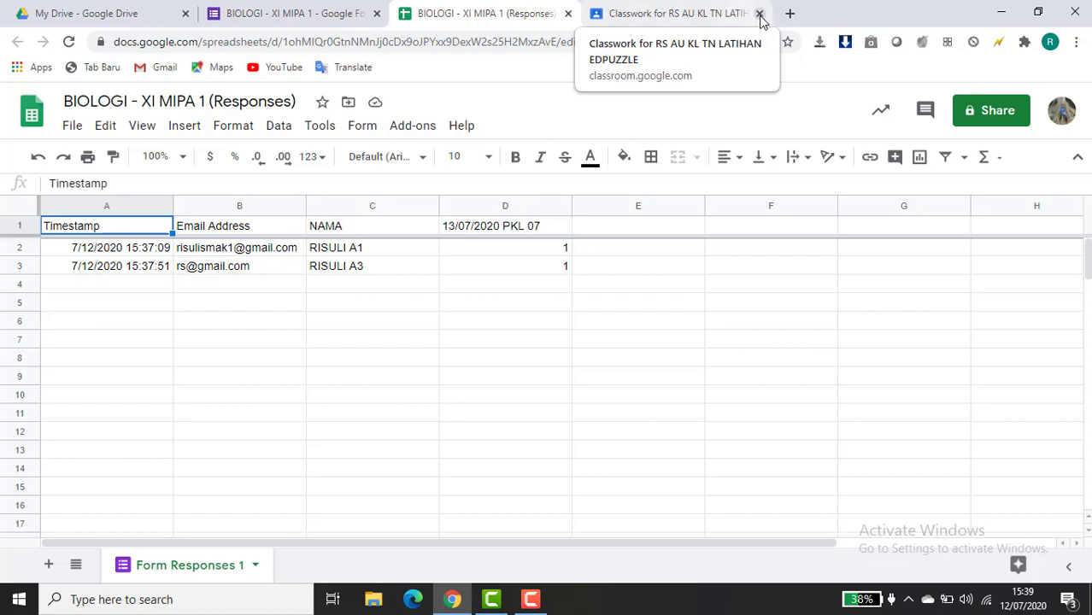
- Close the Classroom, response spreadsheet and form pages, and reopen the BIOLOGI - XI MIPA 1 form from Drive
click(759, 14)
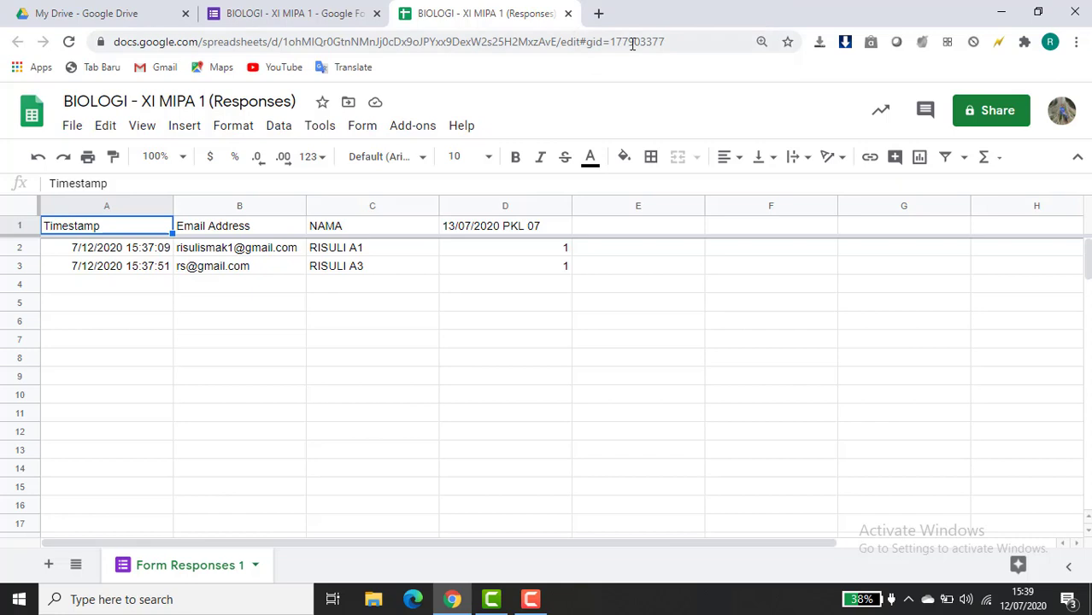
click(568, 14)
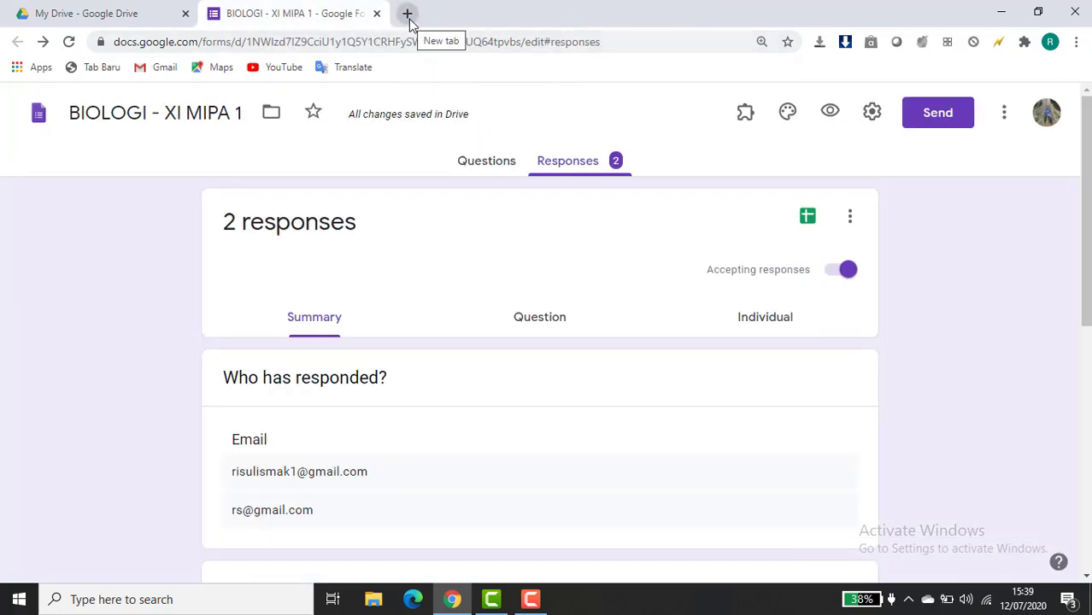
click(375, 14)
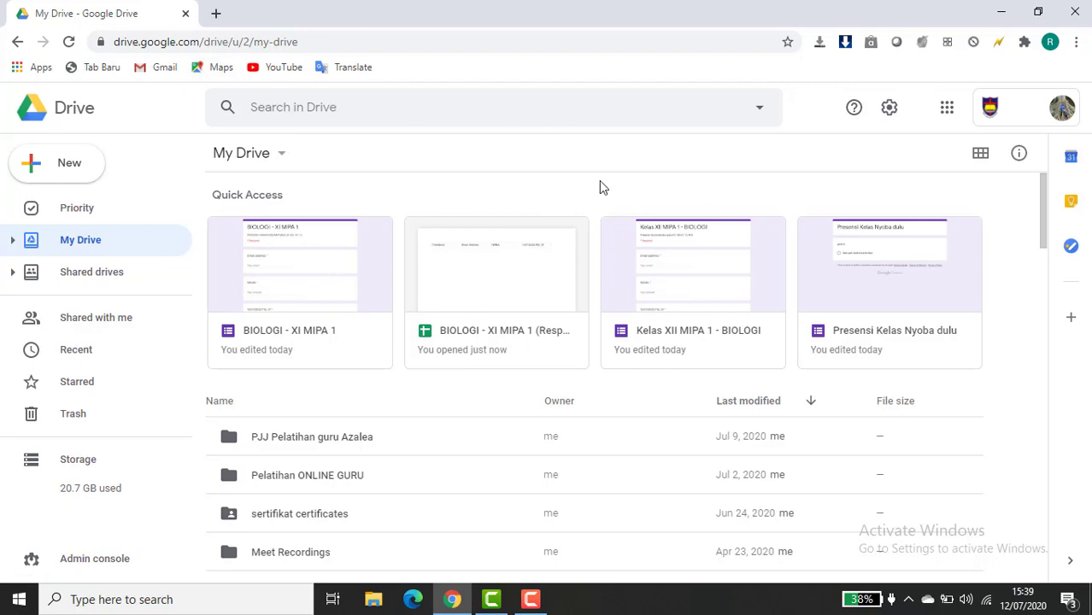
click(262, 325)
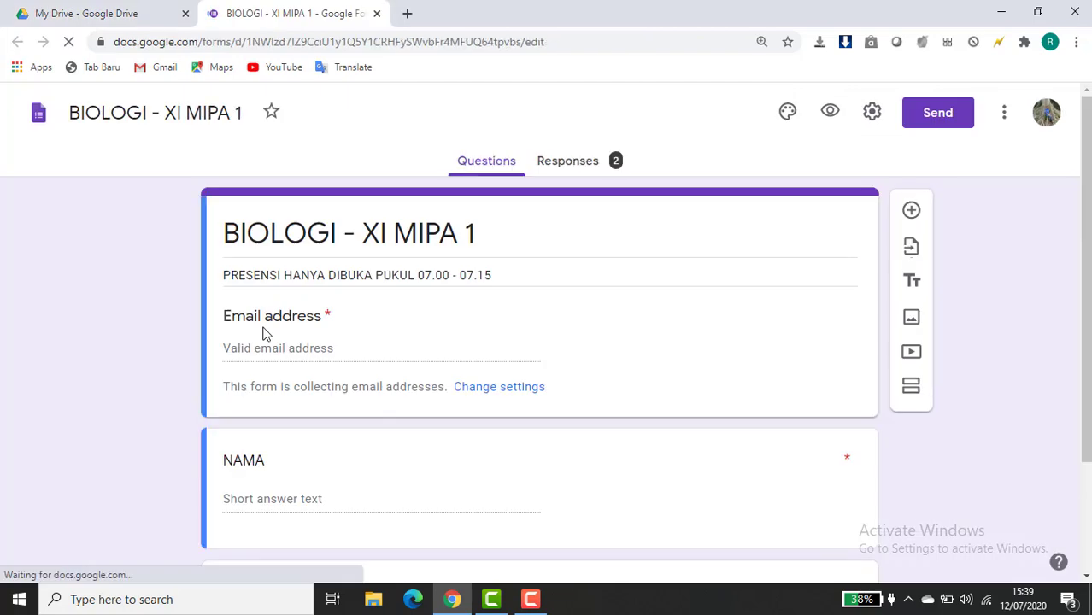
- Add a question titled "20/07/2020 PKL 07" below the 13/07/2020 PKL 07 question
scroll(262, 334, down, 2)
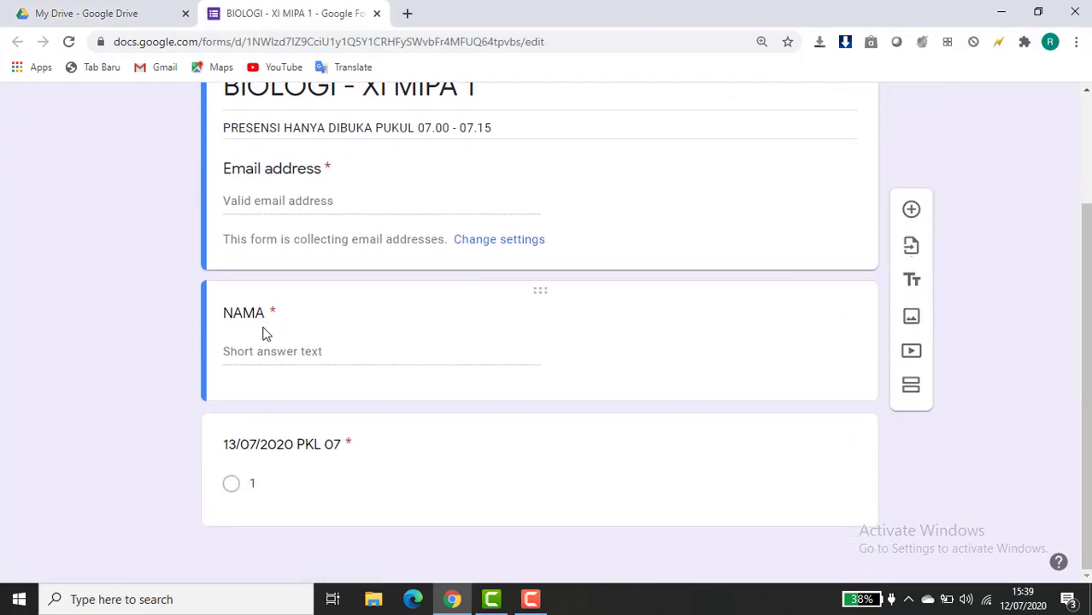
click(280, 442)
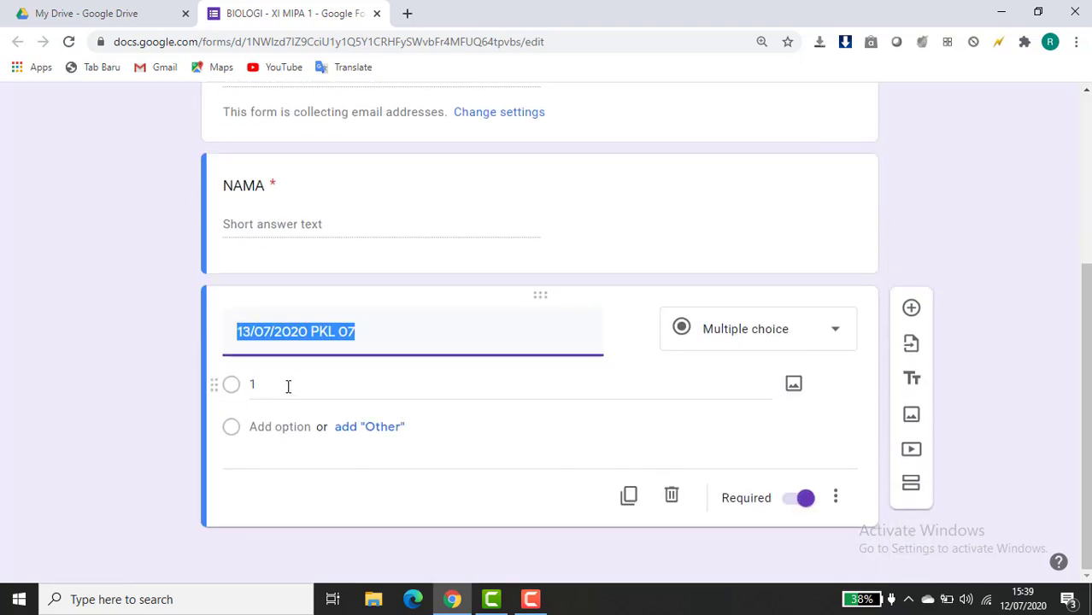
click(288, 386)
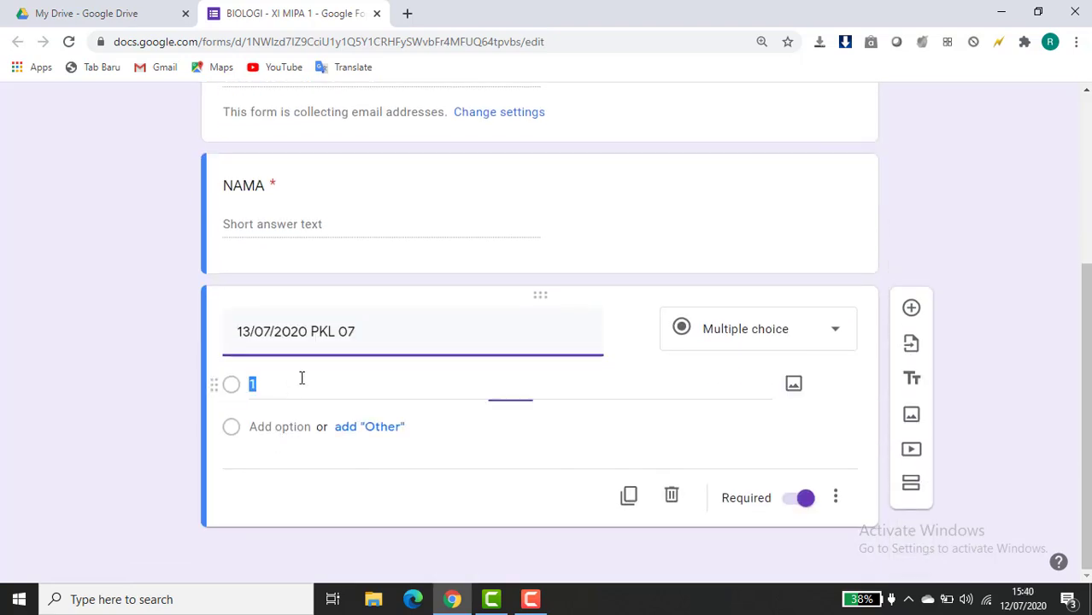
click(911, 309)
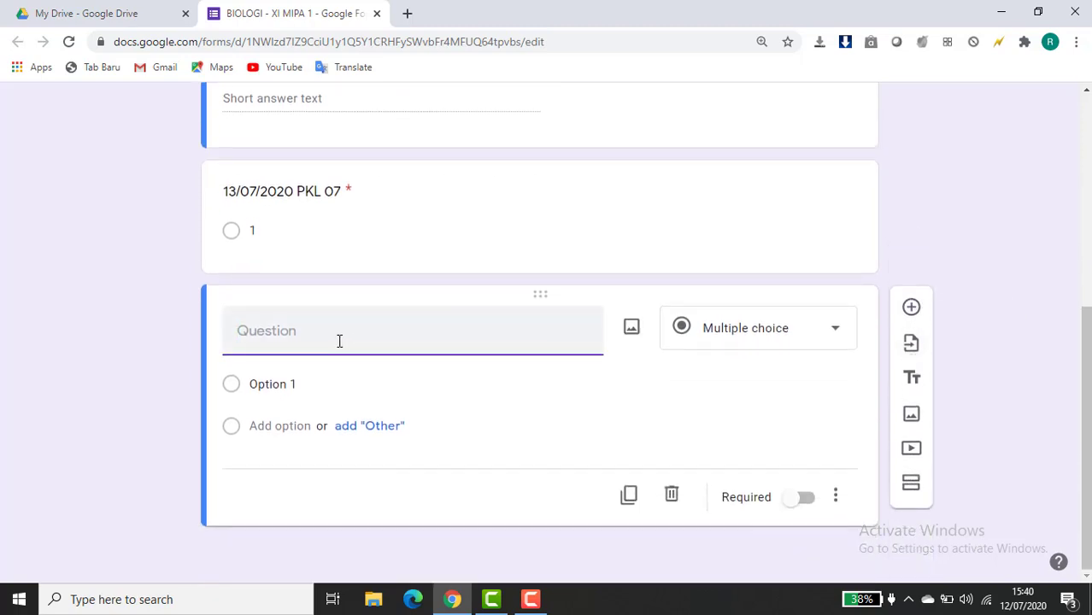
text(30)
key(BackSpace)
key(BackSpace)
text(20/07/2020 )
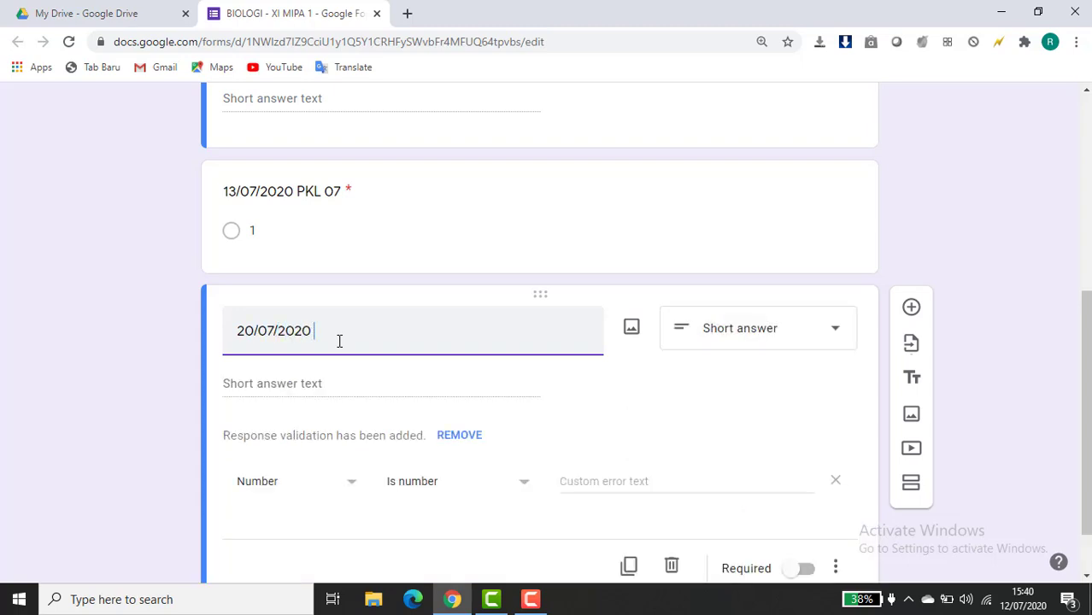
text(PKL 07)
scroll(446, 396, down, 1)
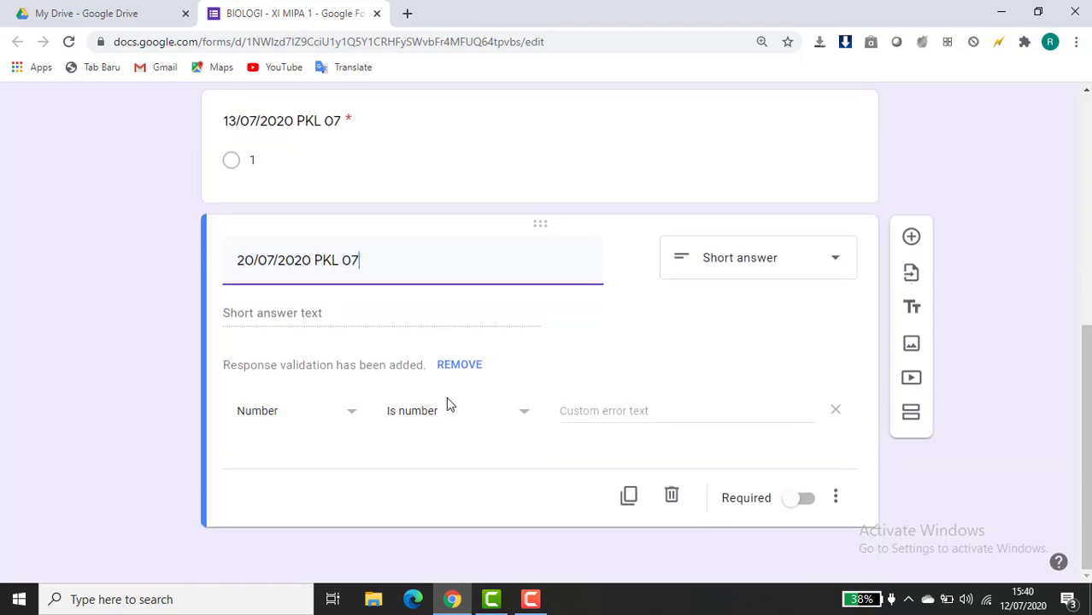
- Make the 20/07/2020 PKL 07 question a required multiple choice question with the single option "1"
click(837, 267)
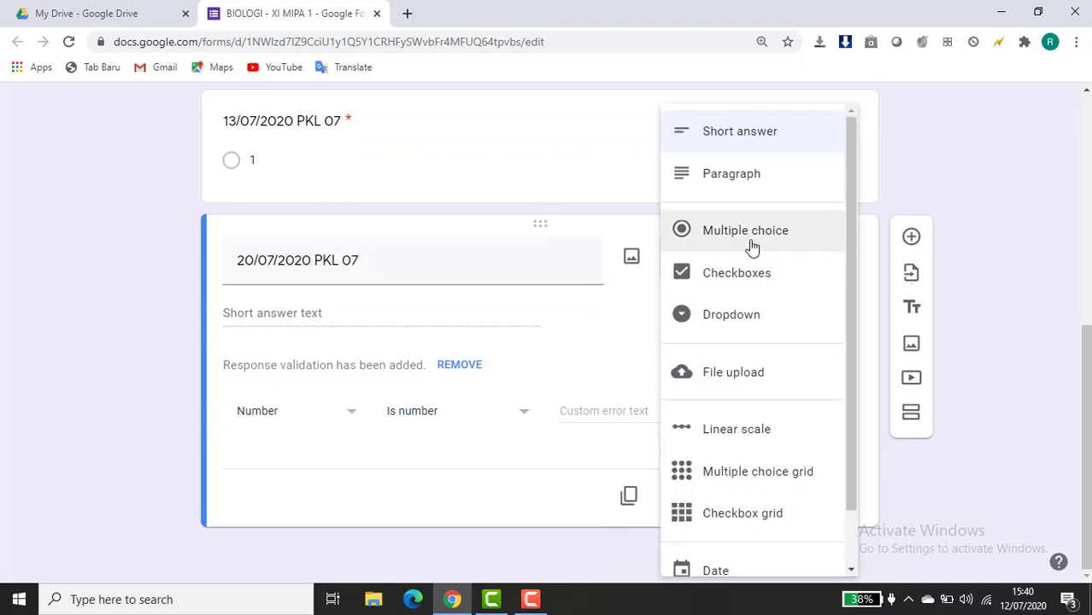
click(751, 244)
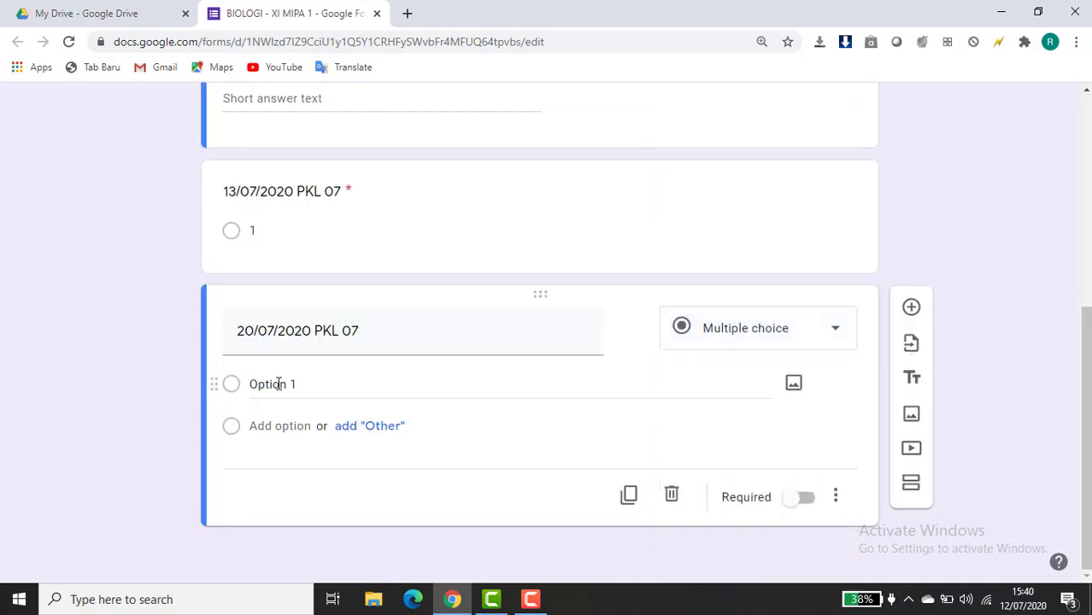
click(280, 384)
text(1)
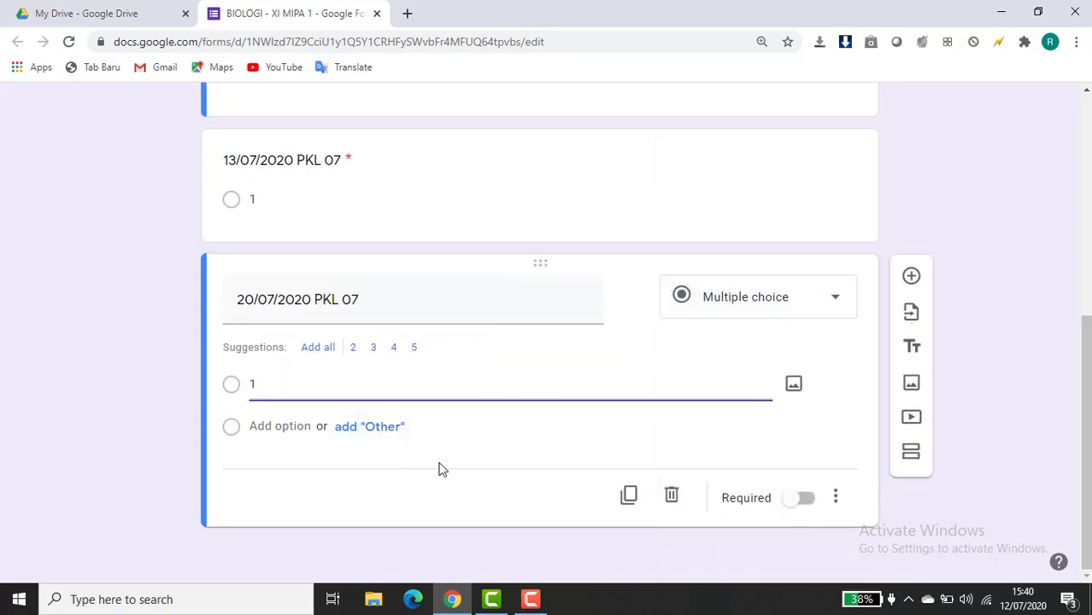
click(803, 500)
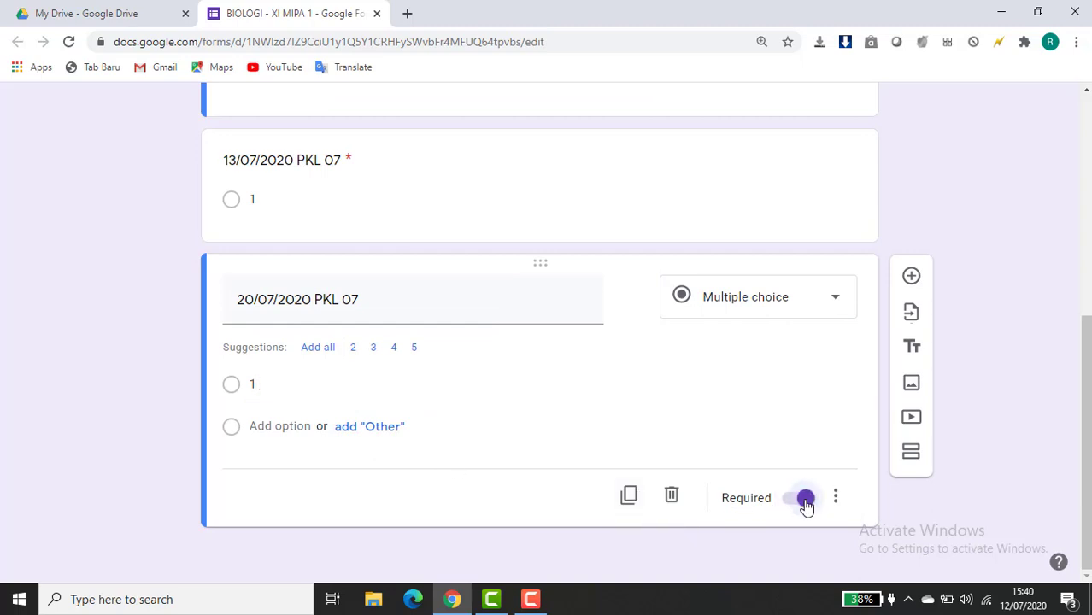
- Delete the 13/07/2020 PKL 07 and NAMA questions from the form
click(621, 201)
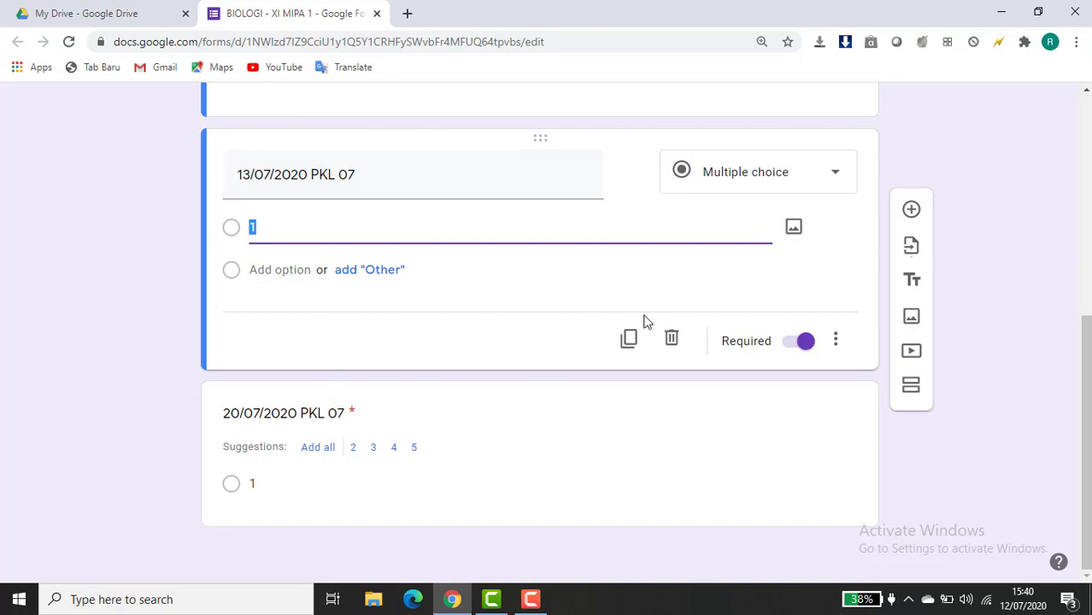
click(671, 339)
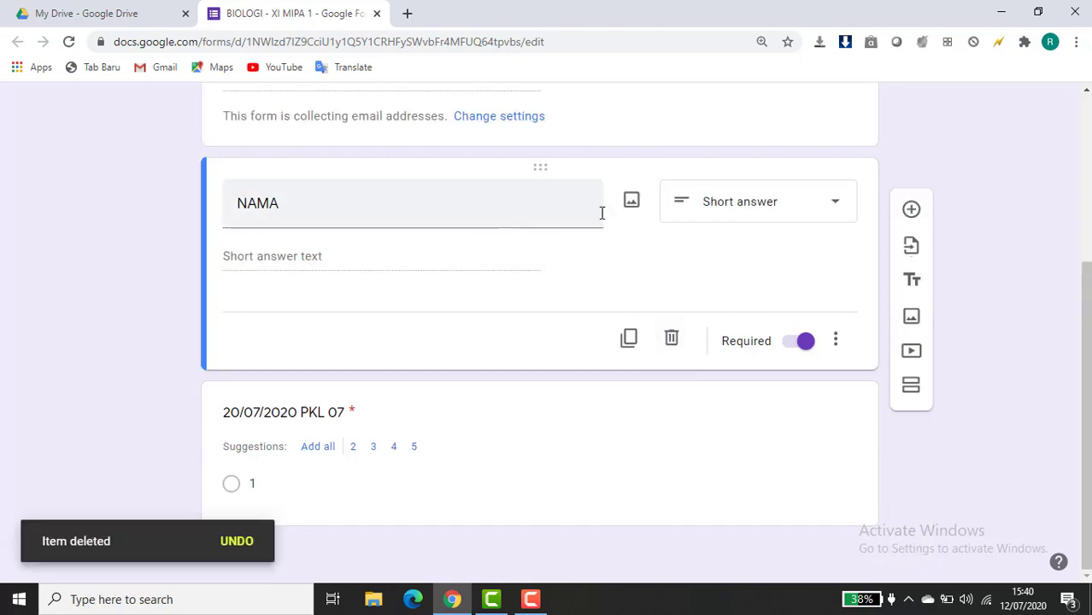
click(671, 339)
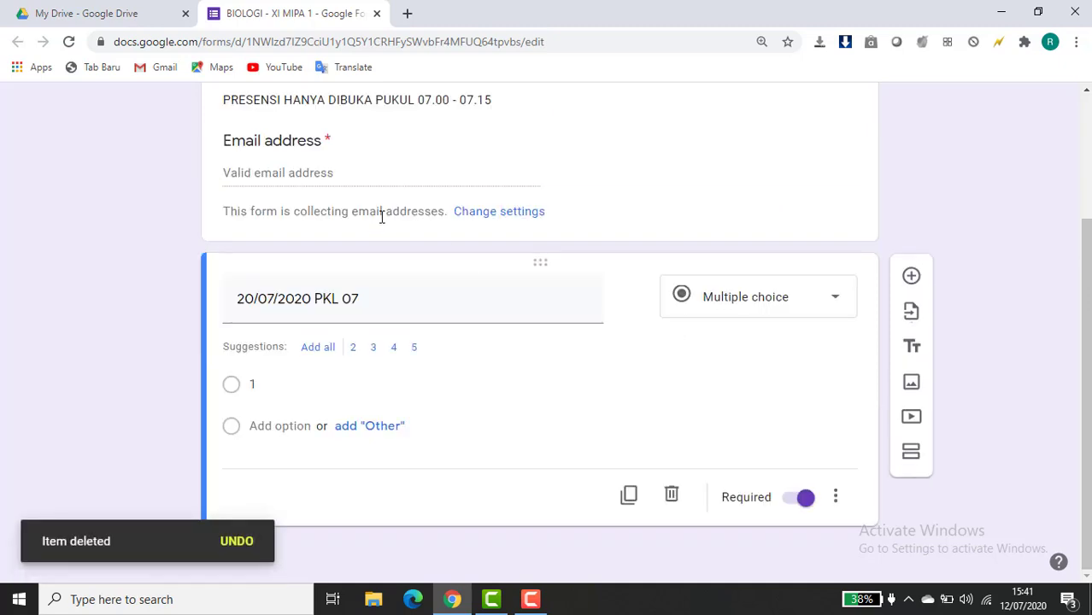
scroll(382, 217, up, 1)
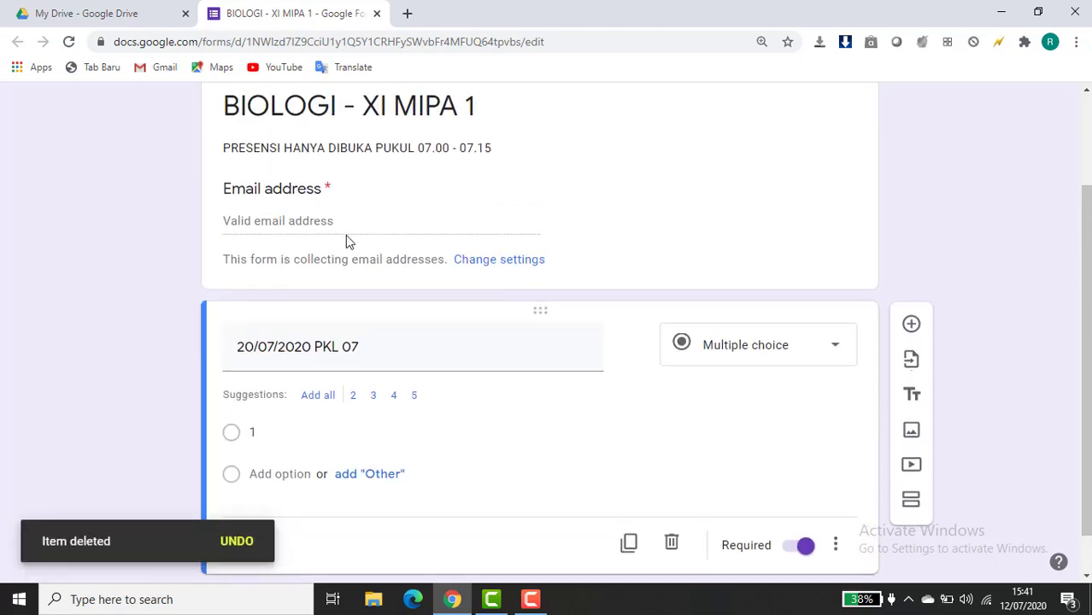
click(346, 235)
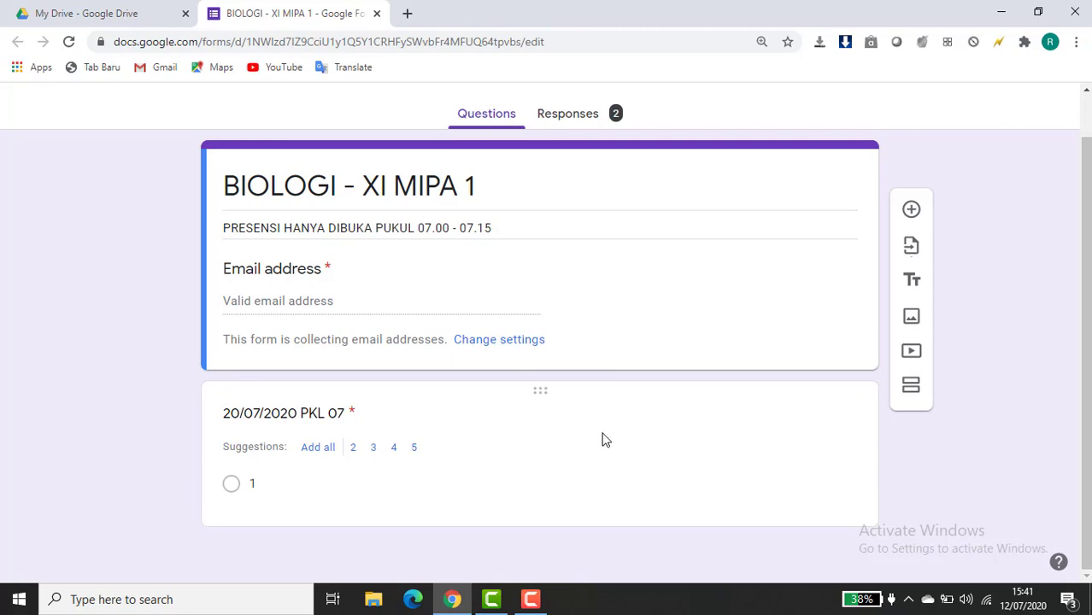
scroll(760, 372, up, 1)
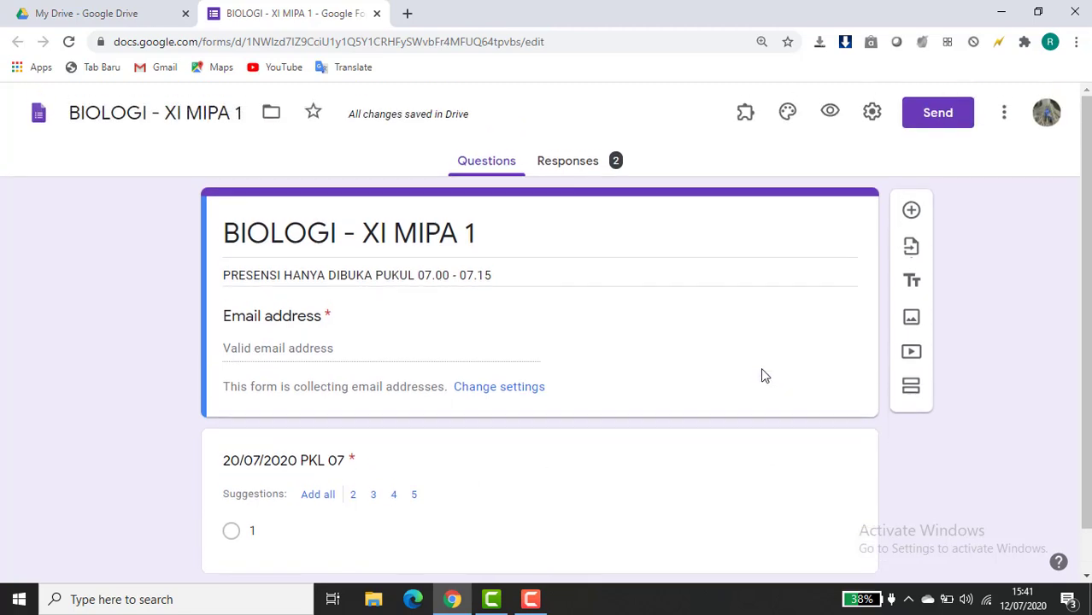
- Set a formLimiter date and time limit that stops accepting responses on 07/20/2020 at 7:15 AM, and save and enable it
click(745, 115)
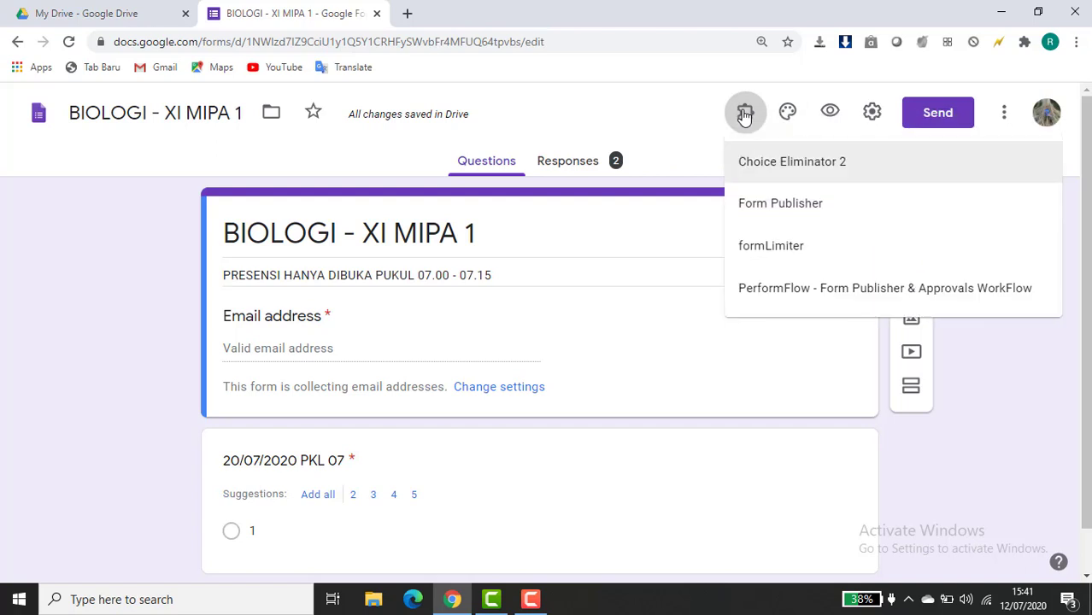
click(770, 250)
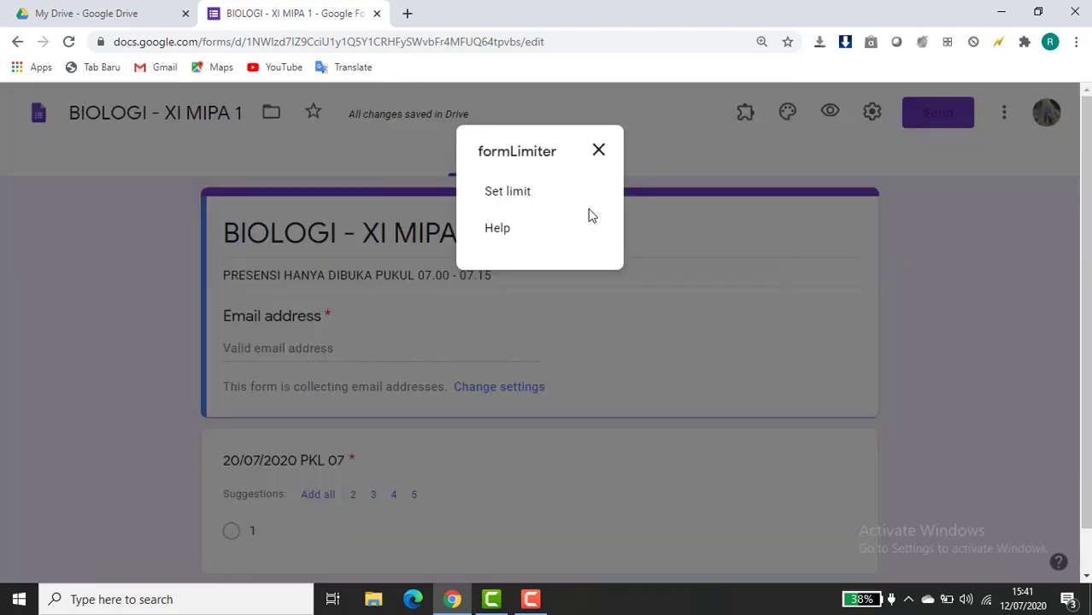
click(518, 193)
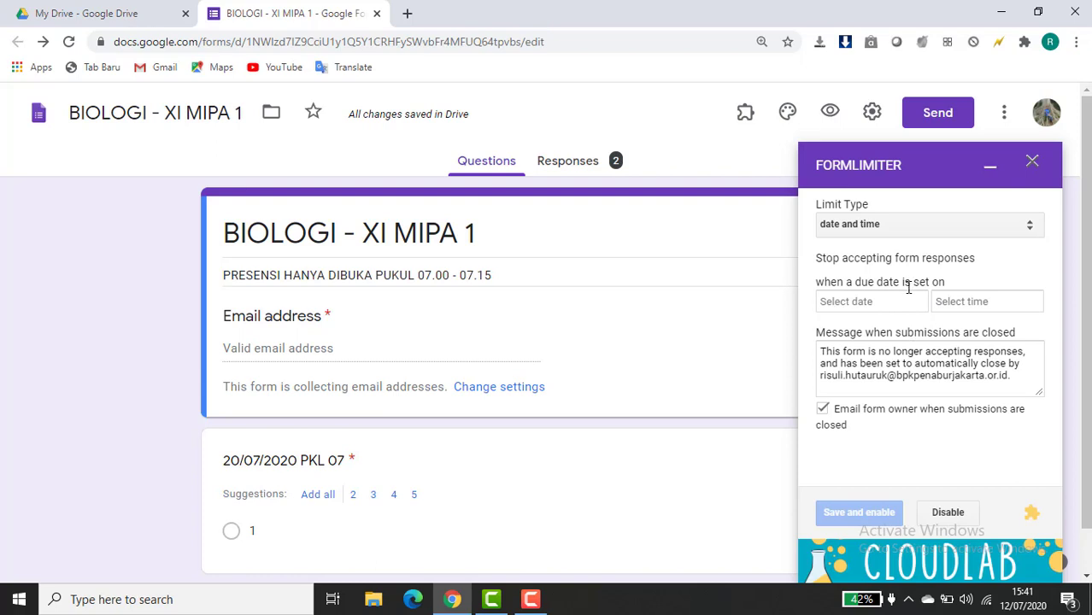
click(864, 304)
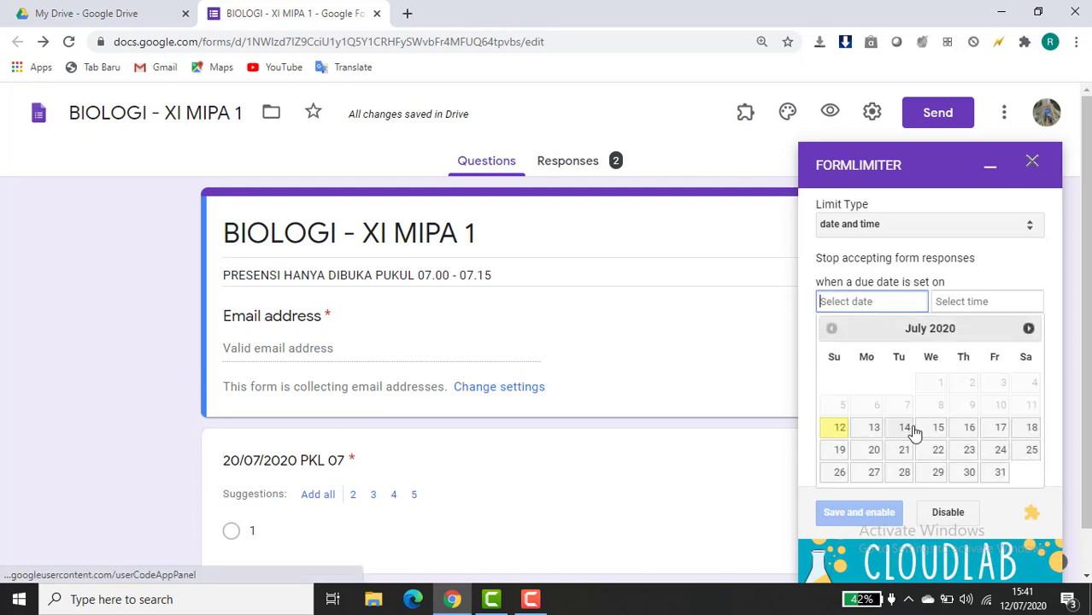
click(873, 451)
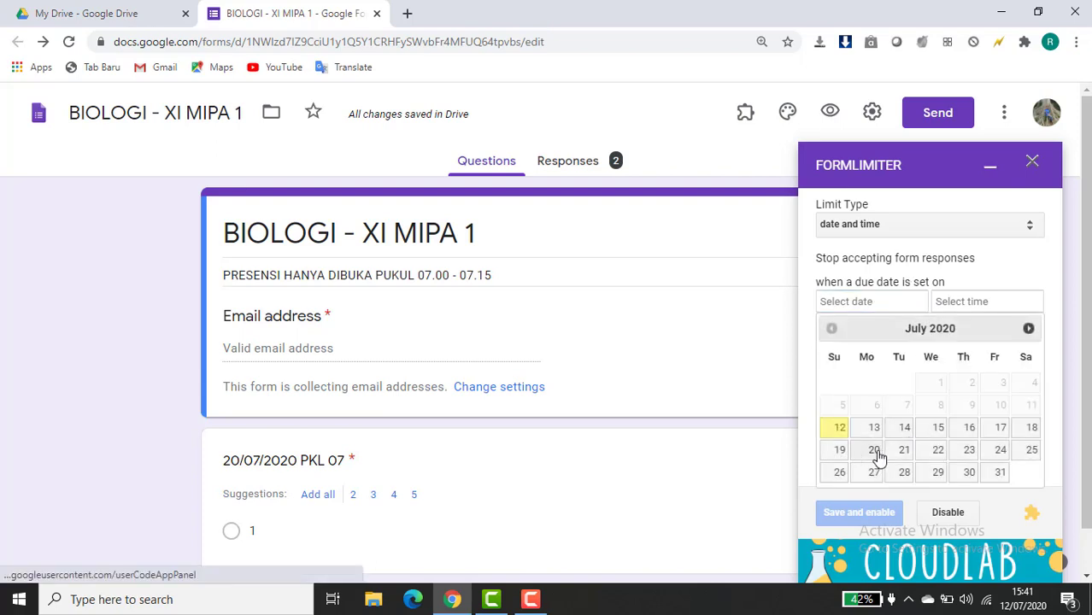
click(975, 306)
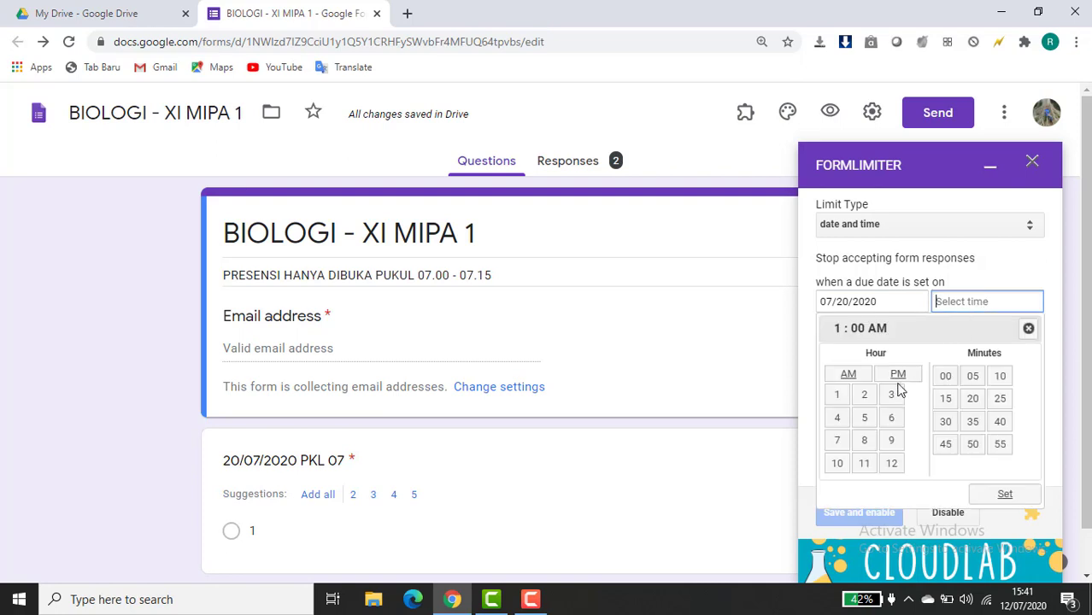
click(842, 442)
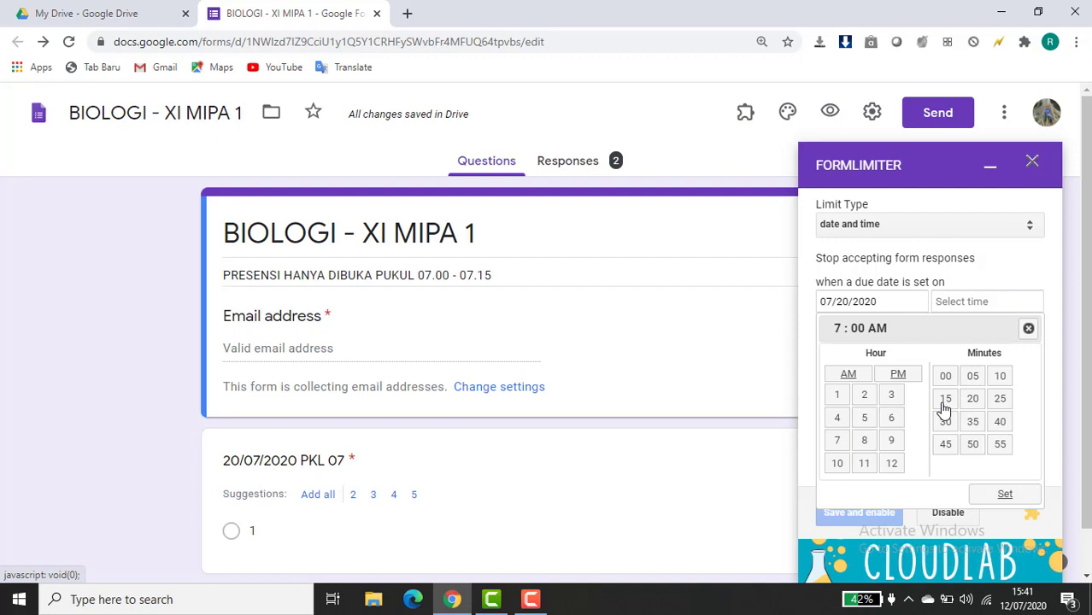
scroll(946, 409, down, 1)
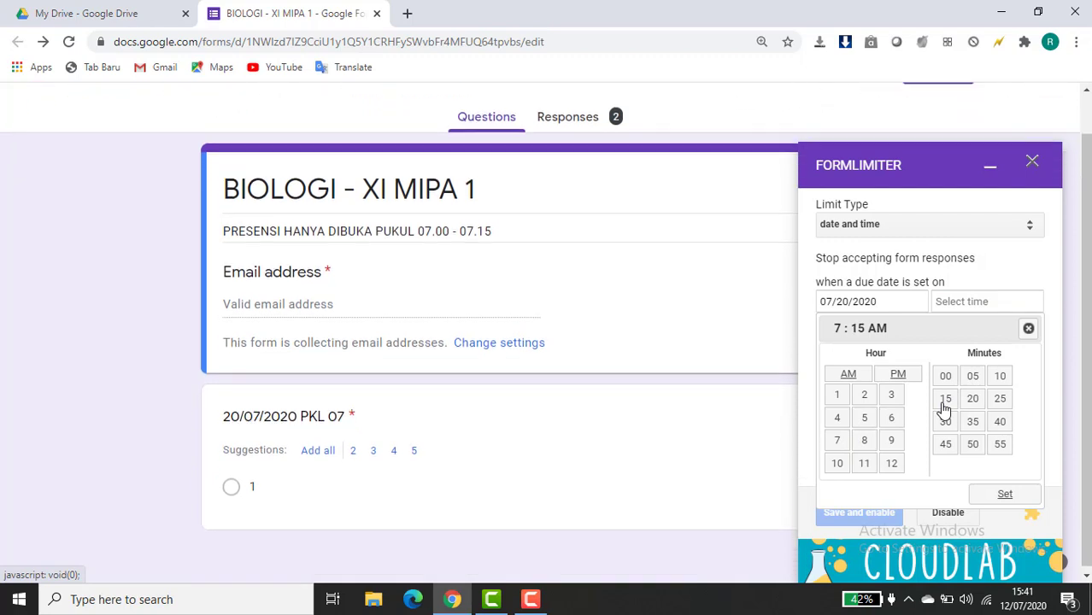
click(1005, 495)
click(854, 512)
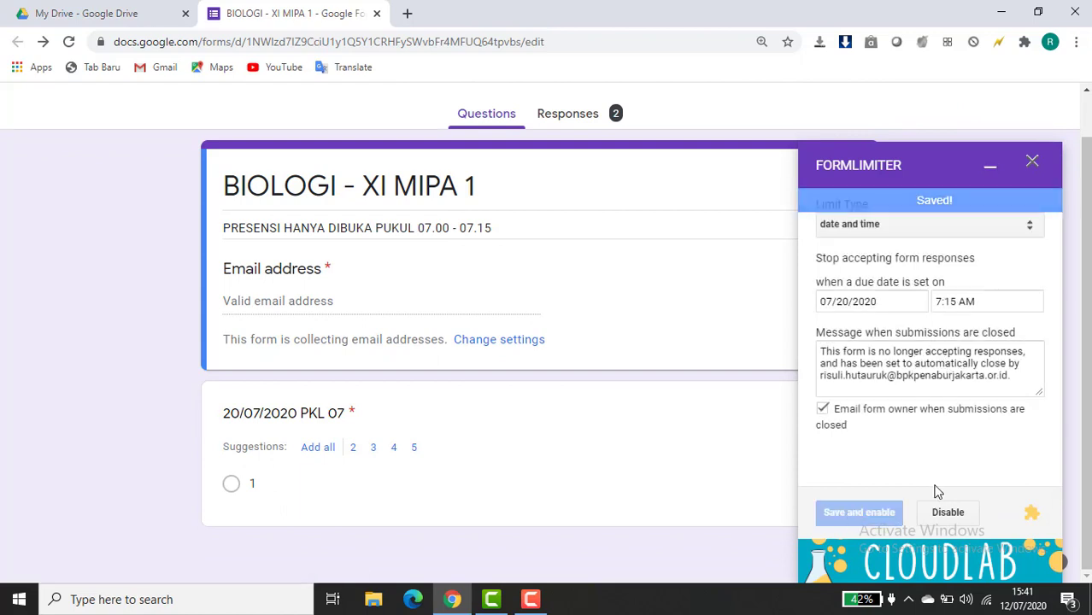
click(1029, 166)
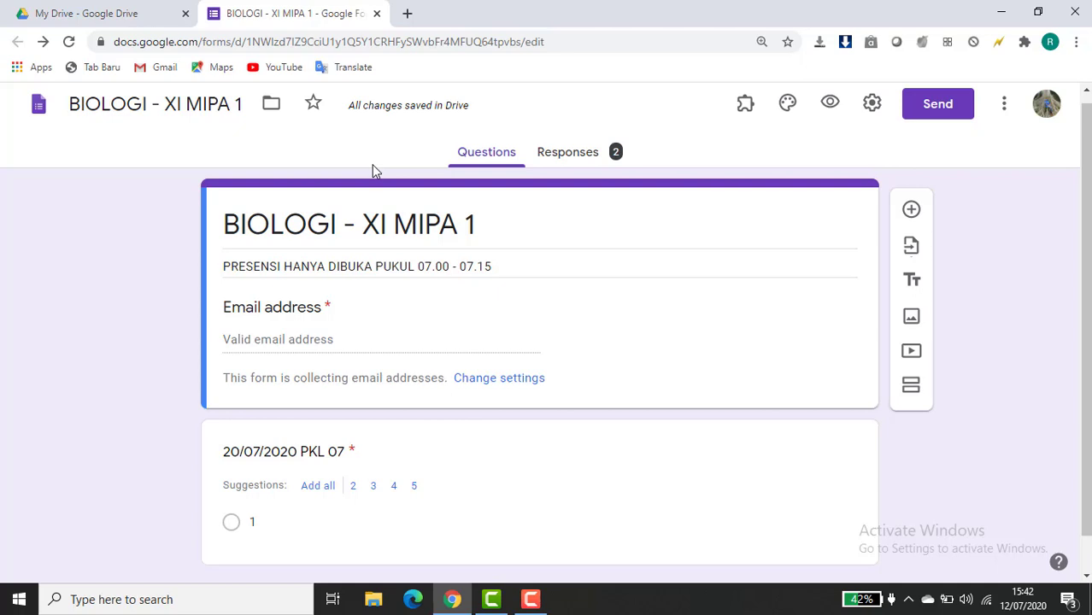
- Open the respondent's Gmail account in a new browser tab and open the Google Forms receipt for BIOLOGI - XI MIPA 1
click(408, 16)
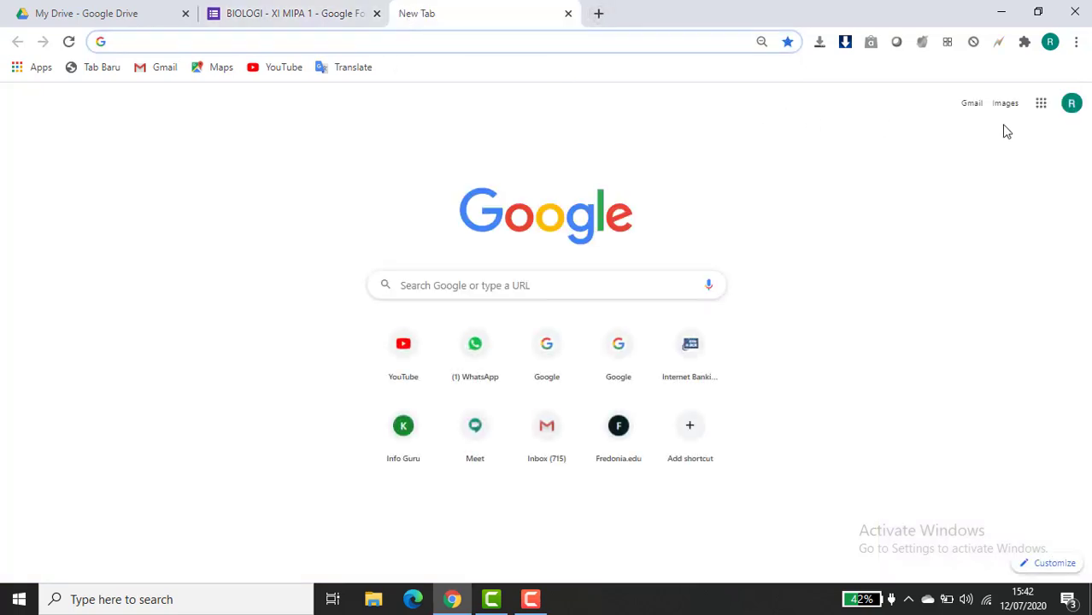
click(1072, 103)
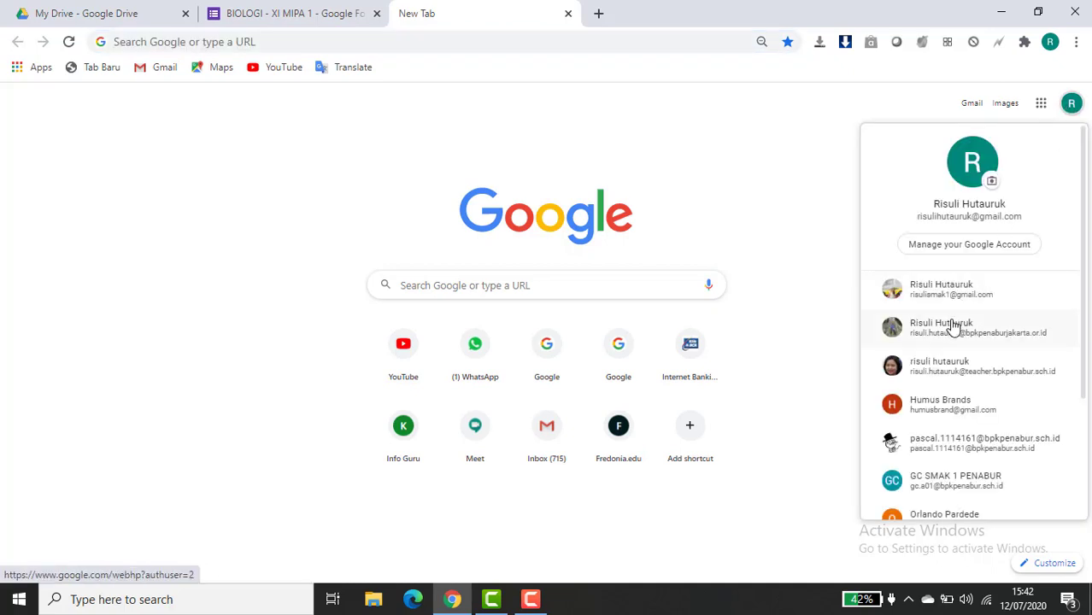
click(968, 295)
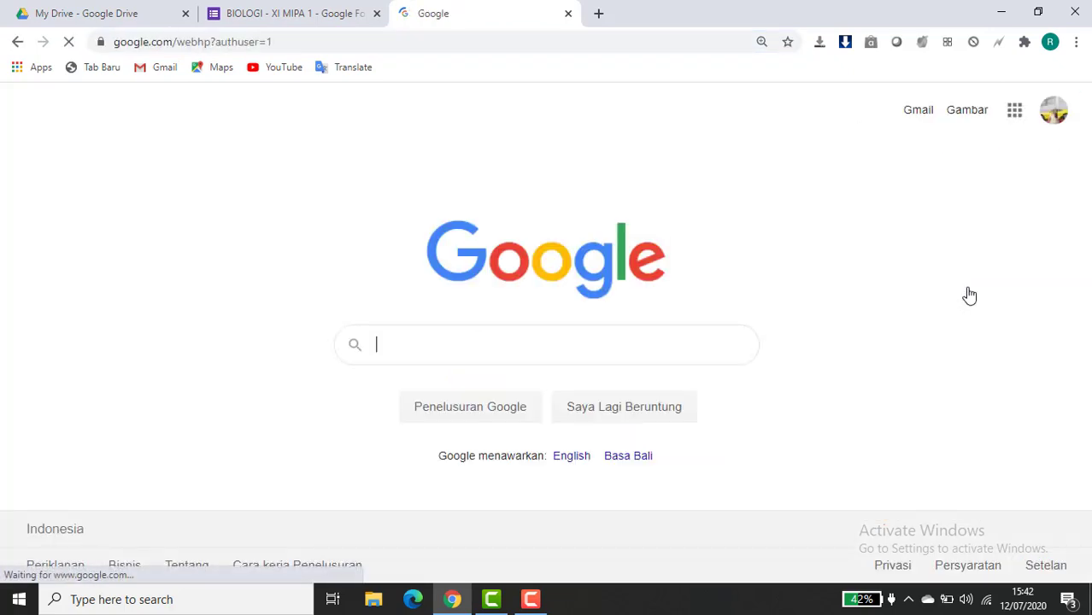
click(918, 111)
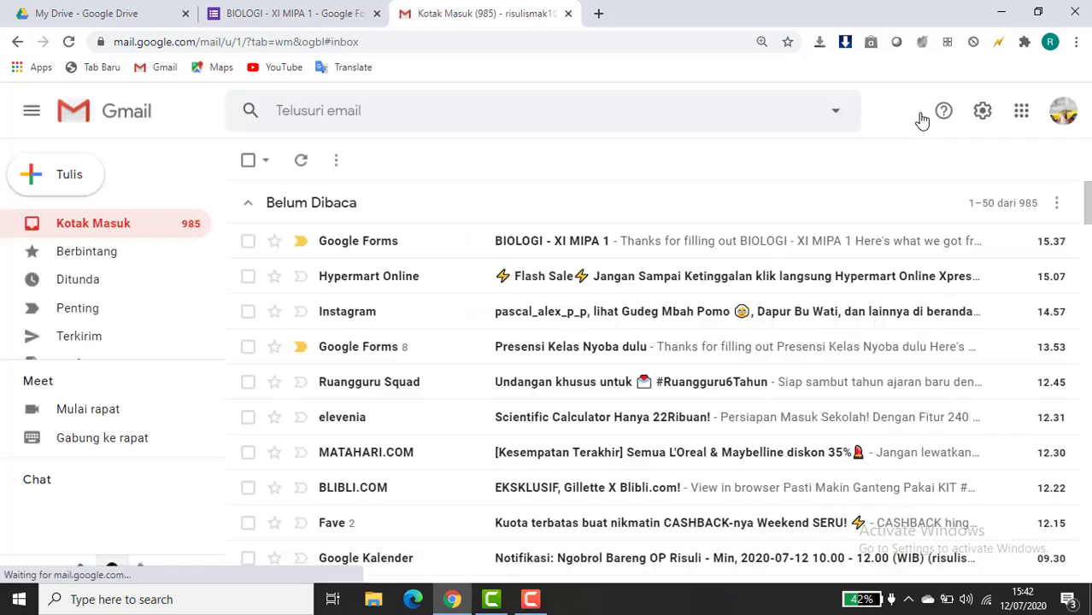
click(566, 247)
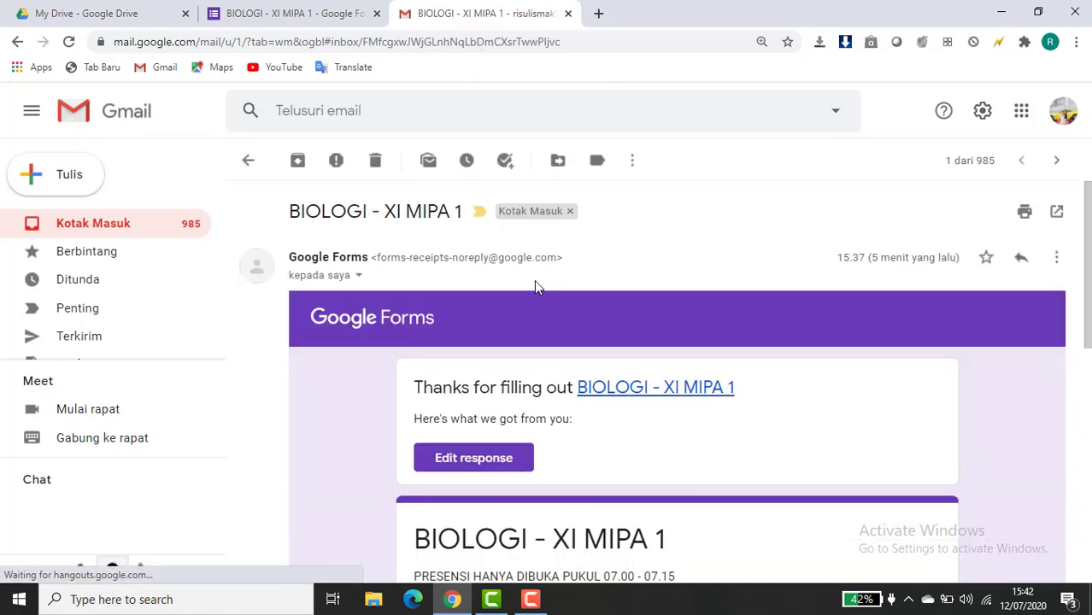
- Edit the existing response from the receipt by choosing "1" for 20/07/2020 PKL 07, and submit it
click(474, 459)
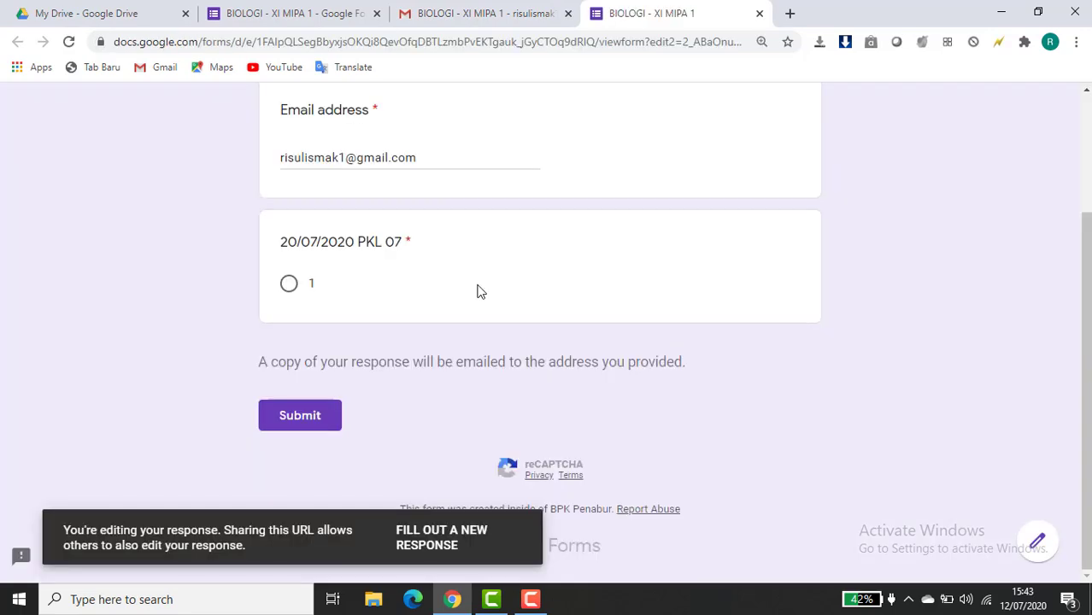
scroll(479, 292, up, 2)
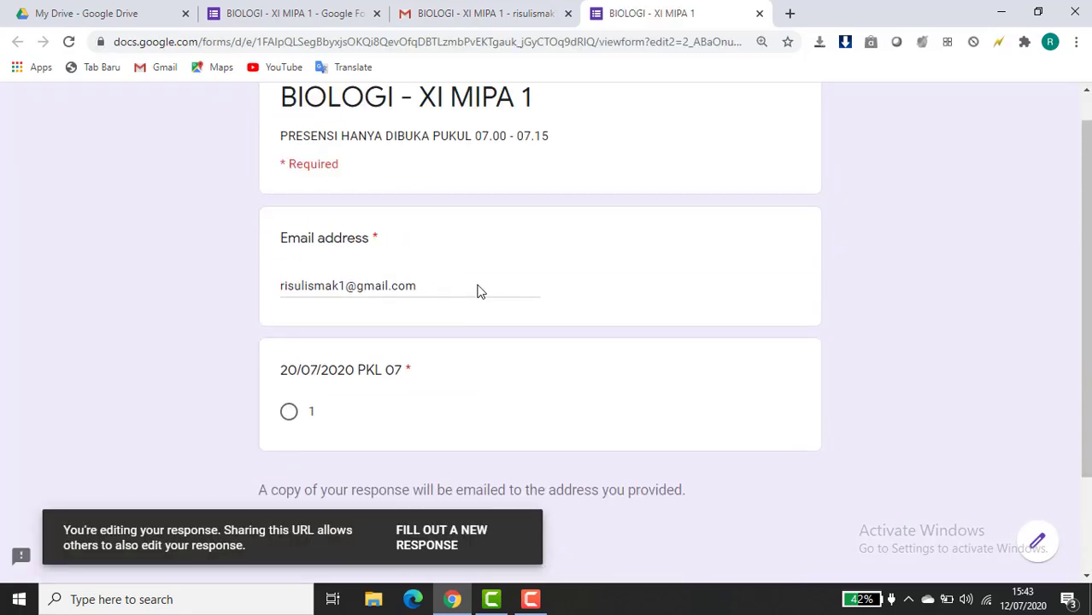
scroll(478, 292, up, 1)
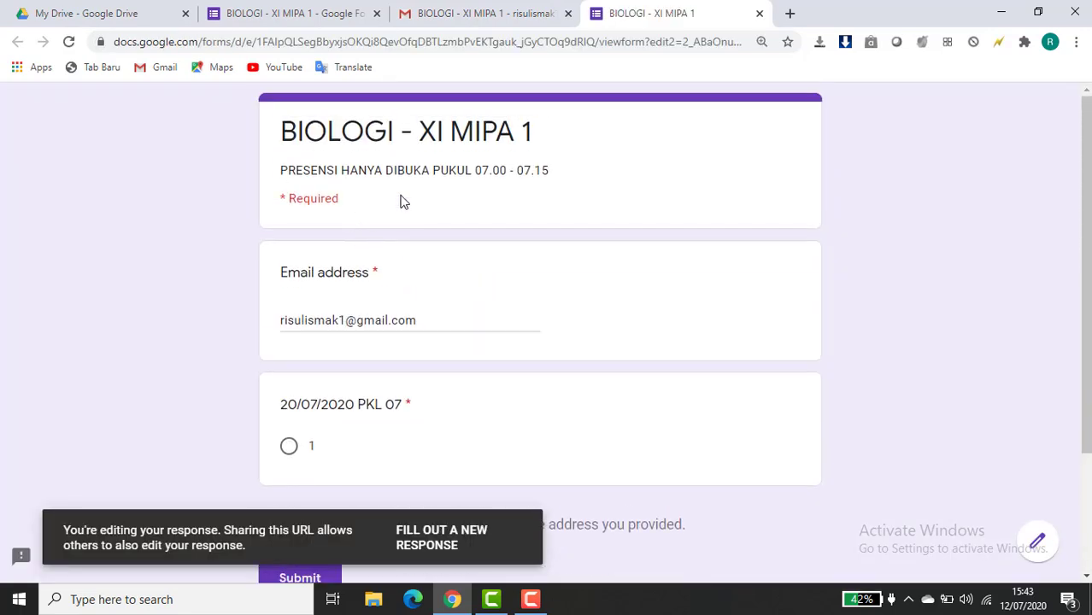
scroll(324, 278, down, 1)
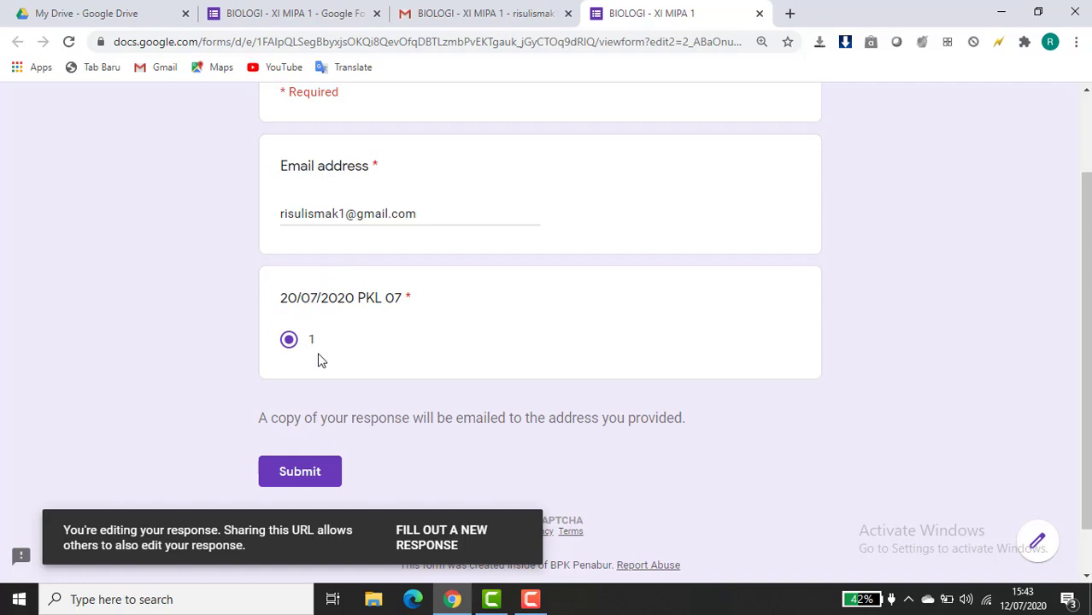
click(303, 471)
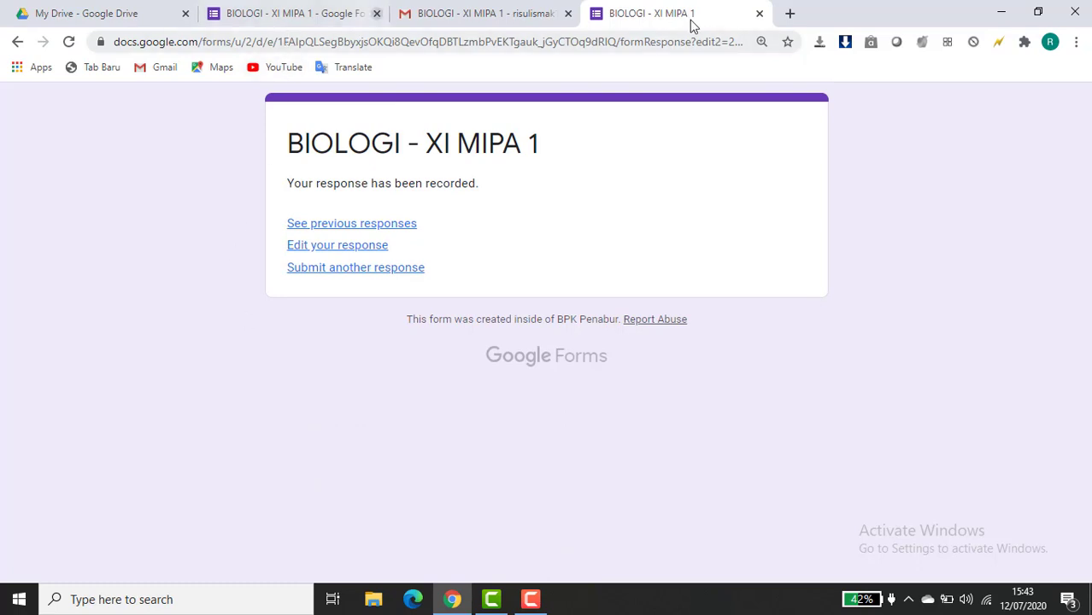
- Close the response, Gmail and form pages, and reopen the BIOLOGI - XI MIPA 1 form from Drive
click(759, 14)
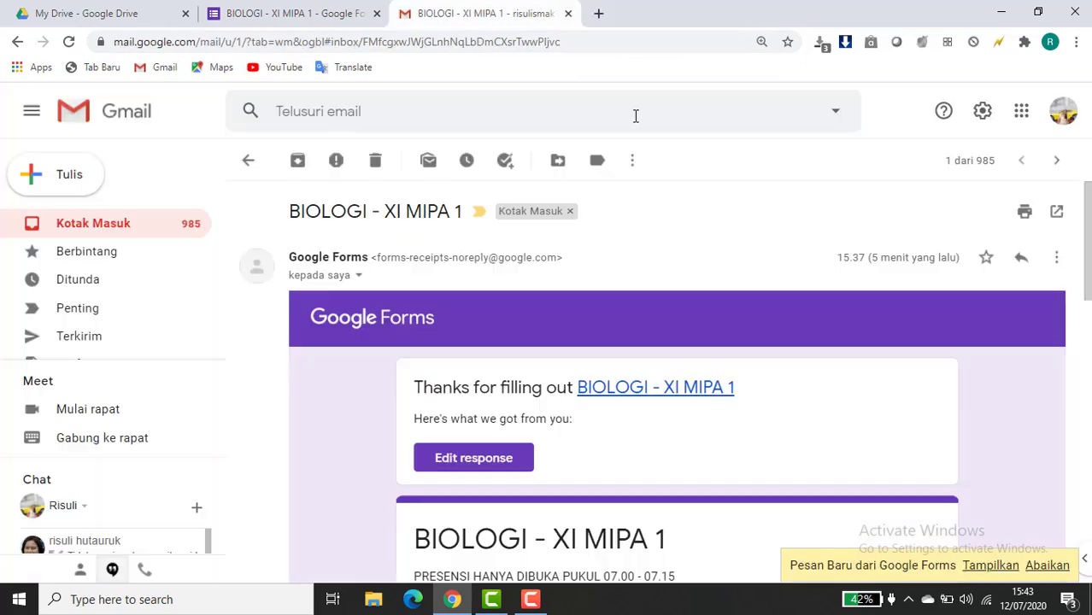
click(569, 14)
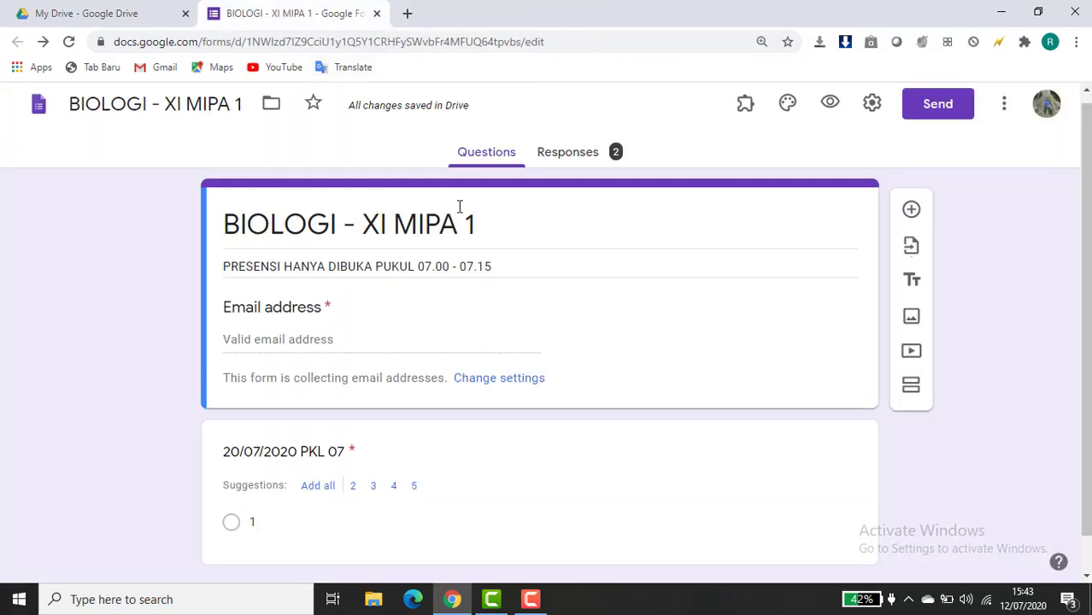
scroll(459, 207, up, 1)
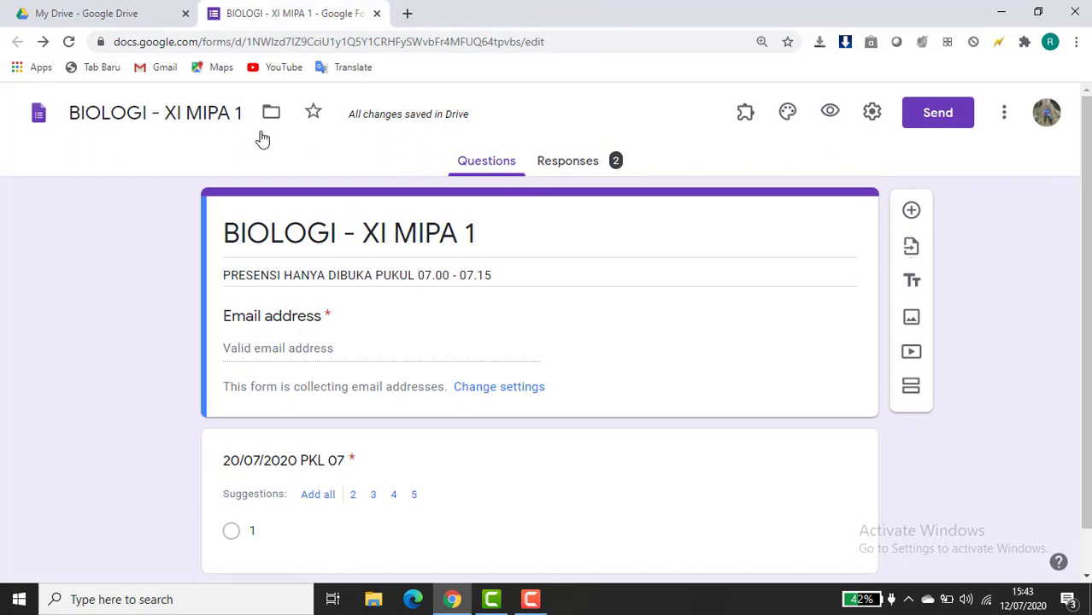
click(376, 14)
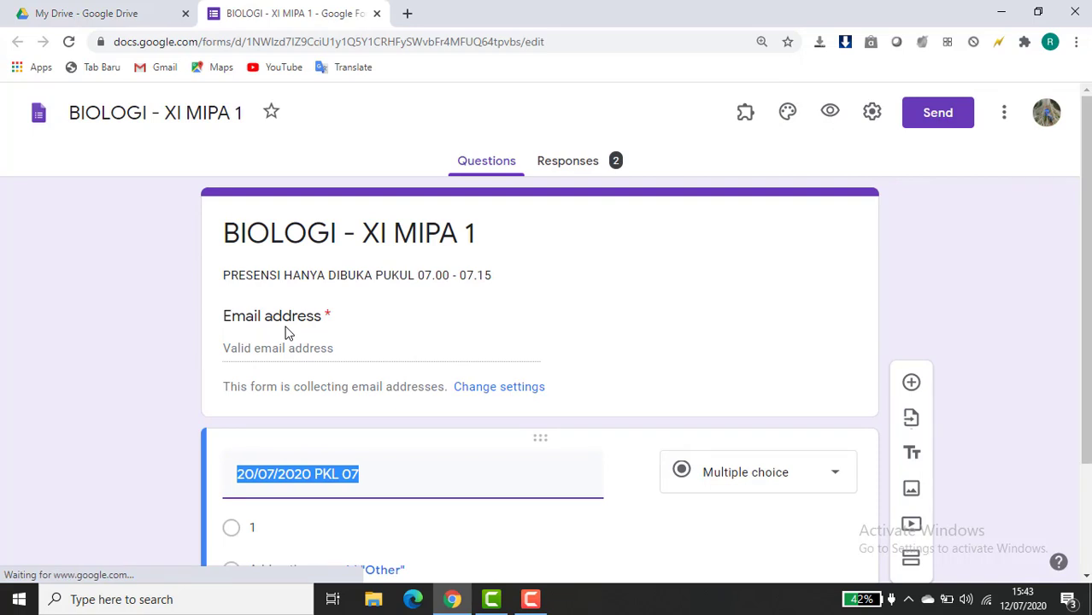
- Examine the form's recorded attendance in its linked response spreadsheet and return to the form
click(568, 167)
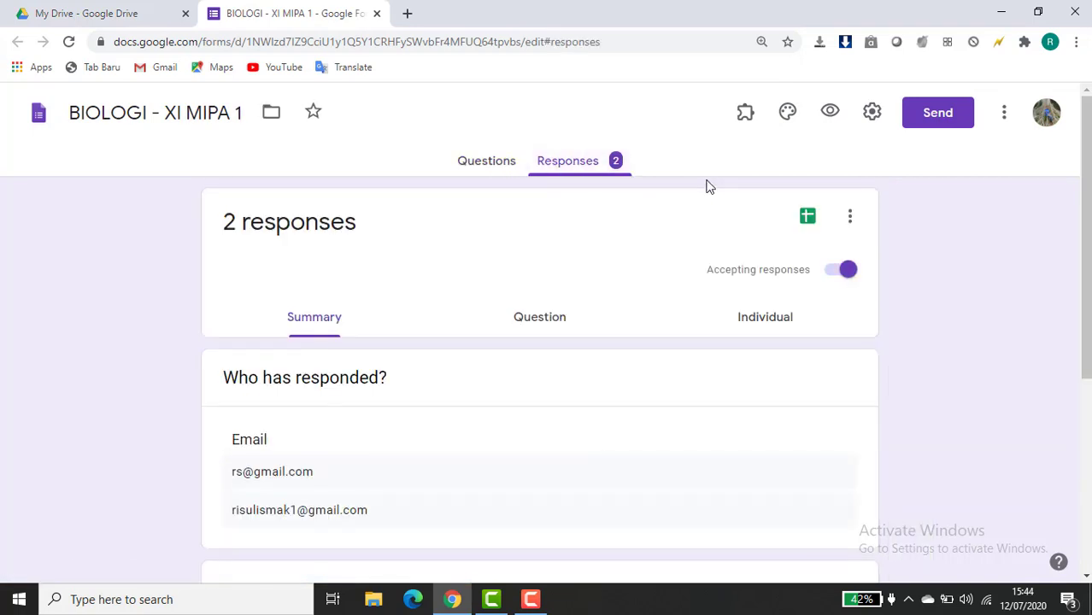
click(807, 224)
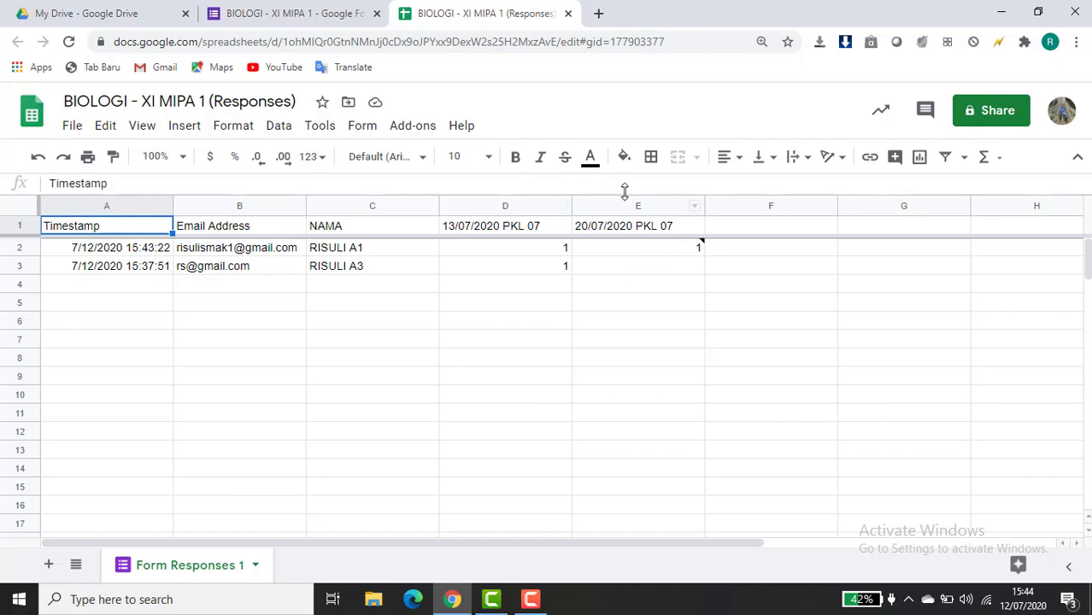
click(259, 17)
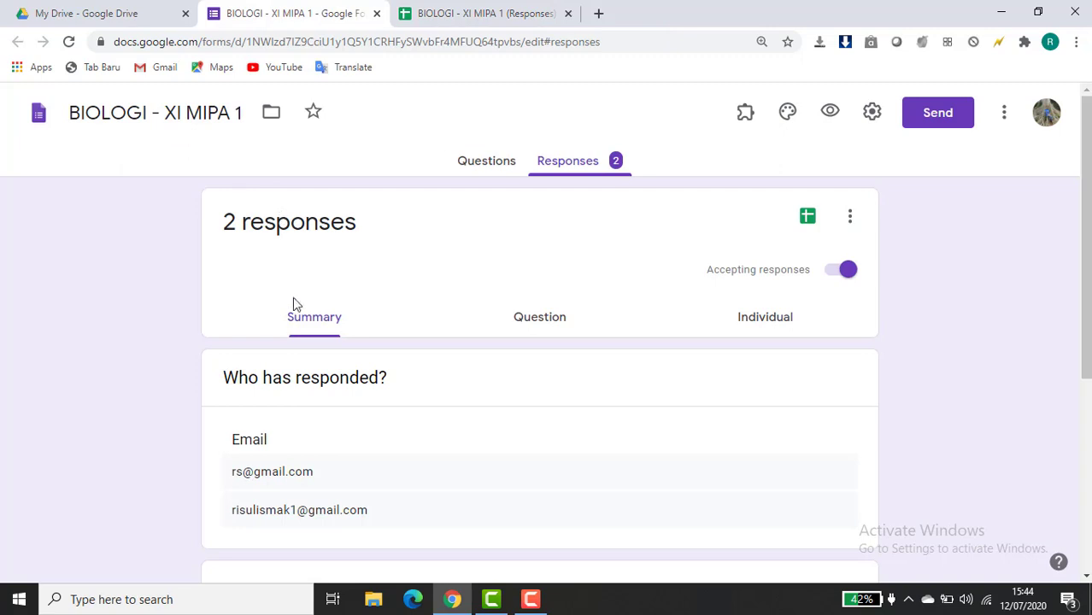
- Add another question titled "20/07/2020 PKL 07" below the existing attendance question
click(469, 171)
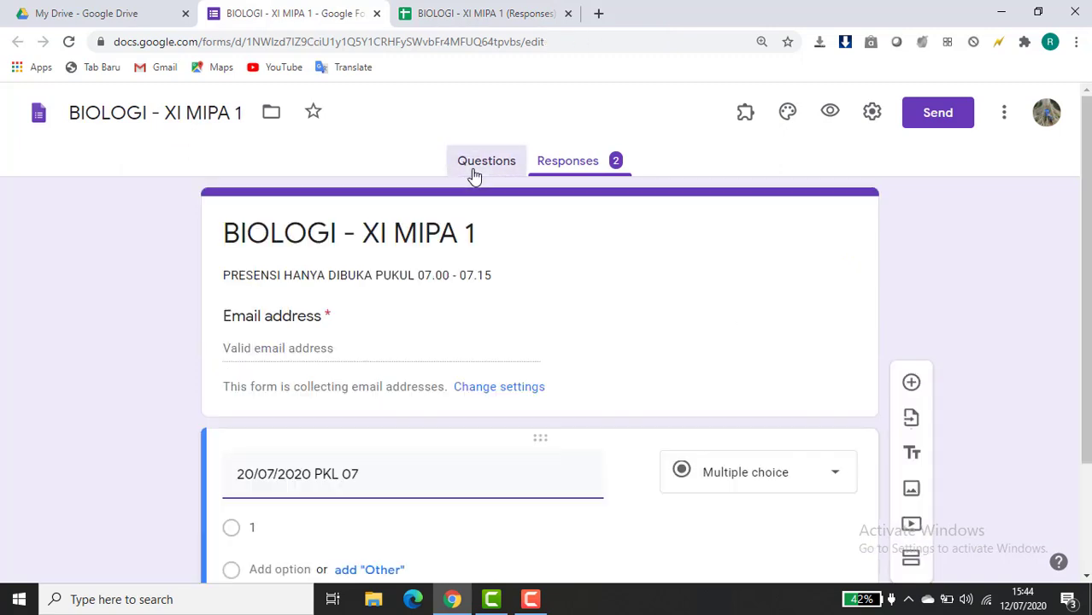
scroll(474, 294, down, 3)
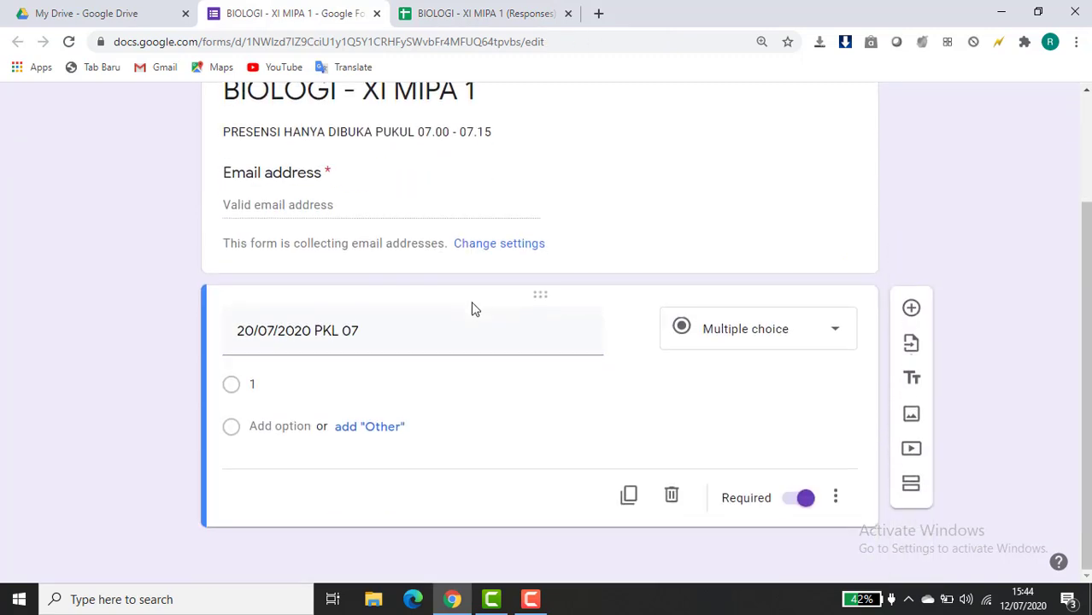
click(913, 311)
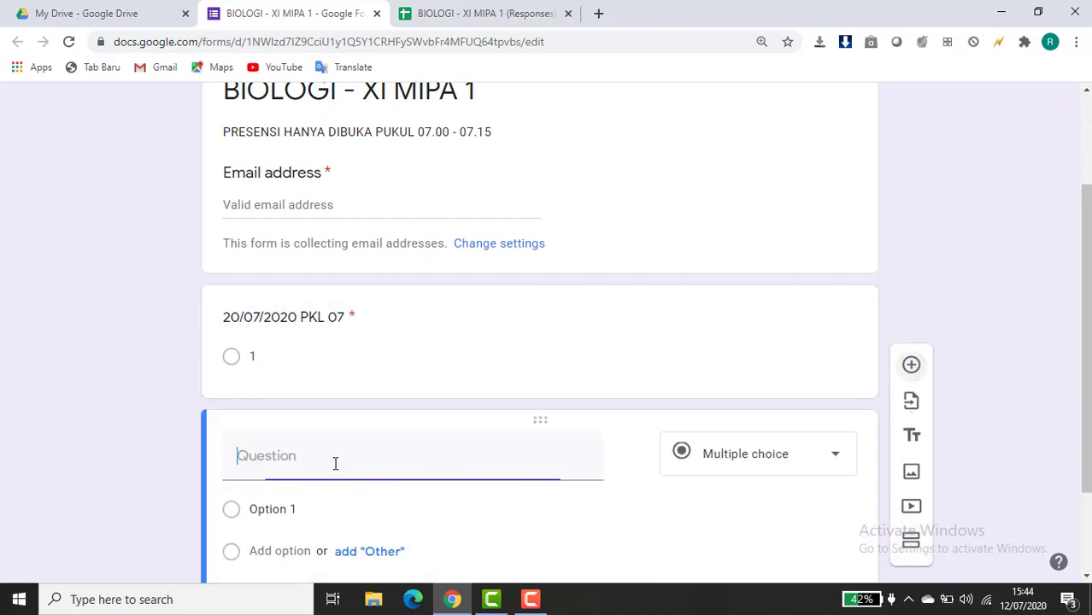
scroll(334, 463, down, 1)
text(20/07/2020 PKL 07)
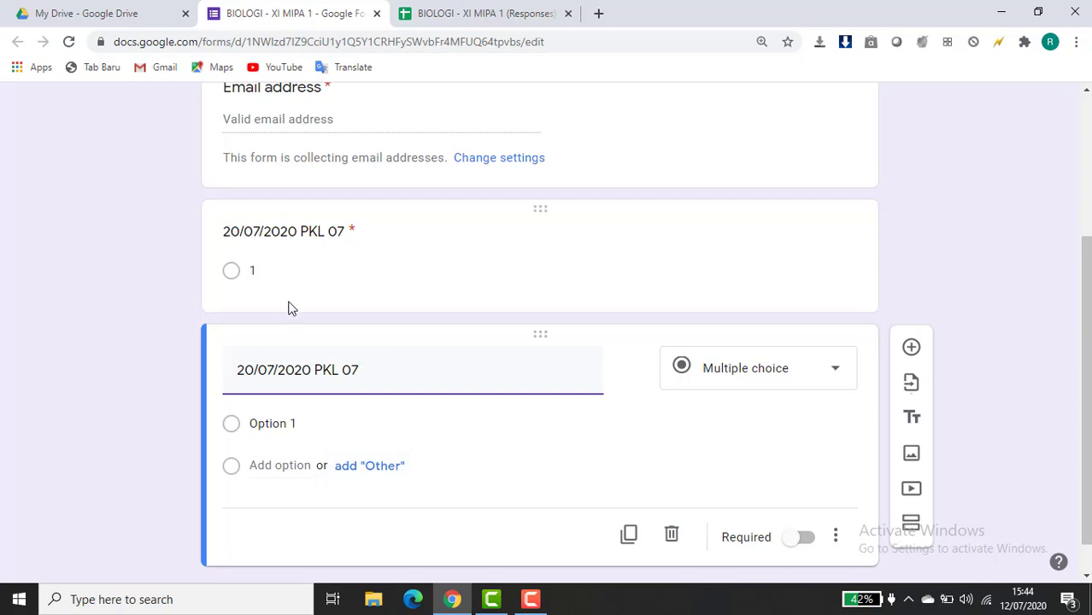
- Give the new 20/07/2020 PKL 07 question the single option "1" and make it required
click(276, 424)
text(1)
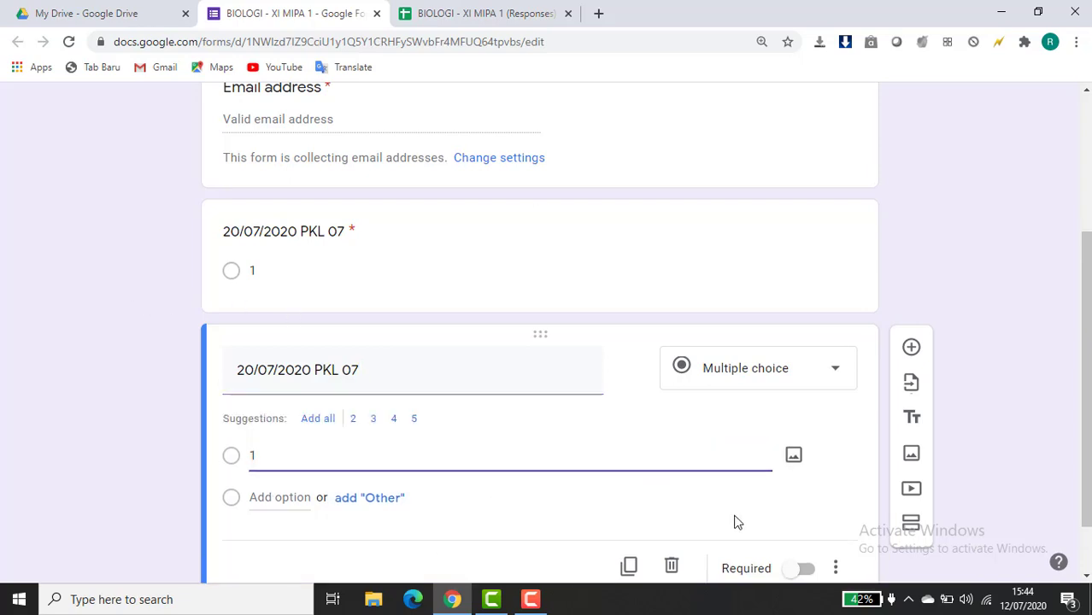
click(807, 571)
- Delete the original 20/07/2020 PKL 07 question above the newly added one
scroll(840, 342, up, 1)
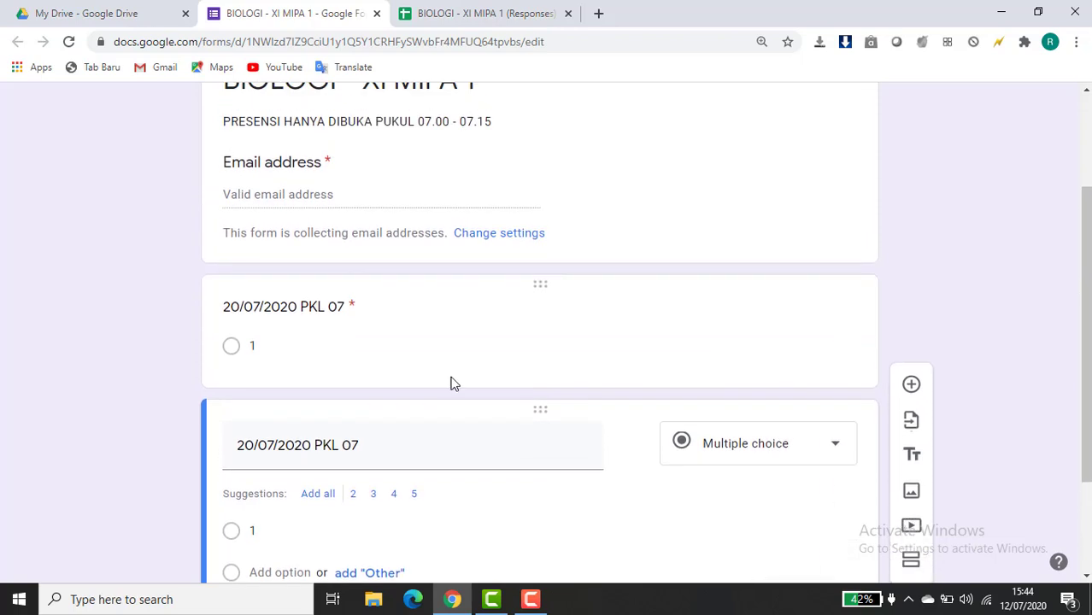
click(441, 346)
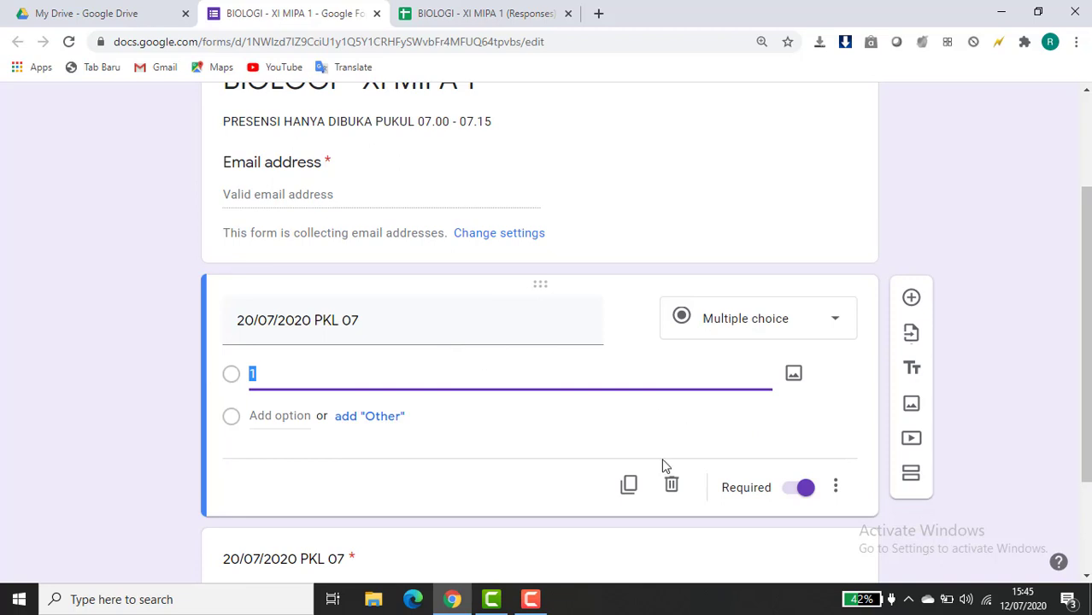
click(675, 493)
click(675, 494)
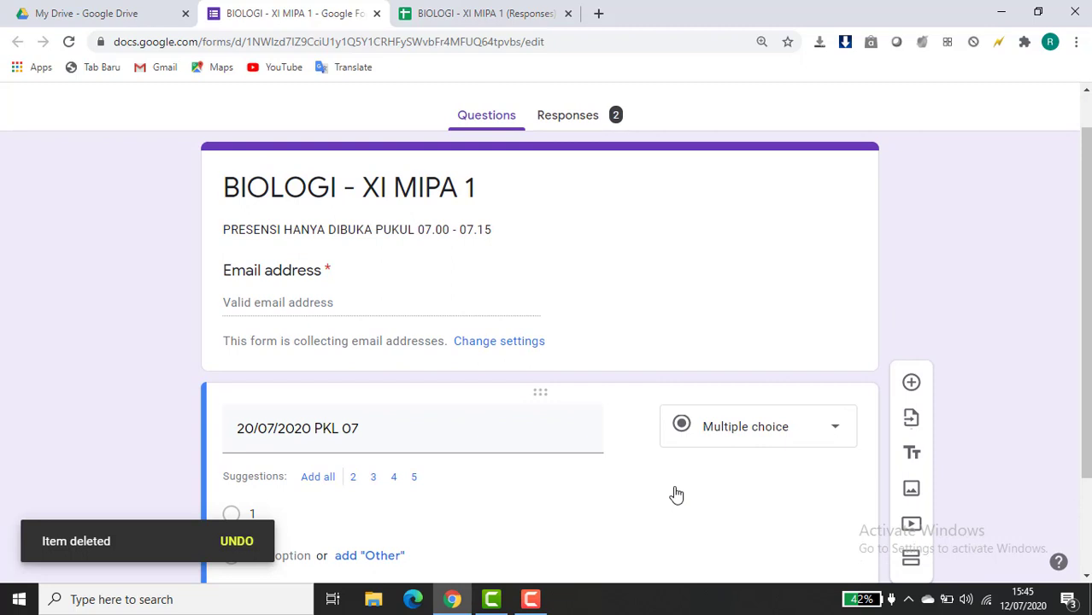
- Open formLimiter's limit settings for the form and set the response closing date to 07/27/2020
scroll(675, 494, up, 1)
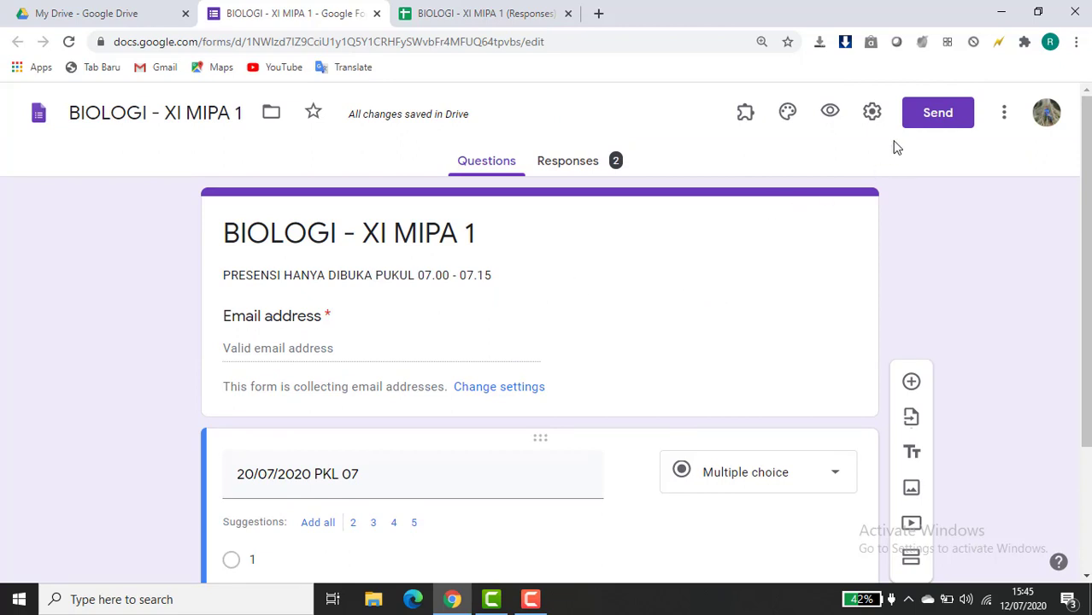
click(747, 118)
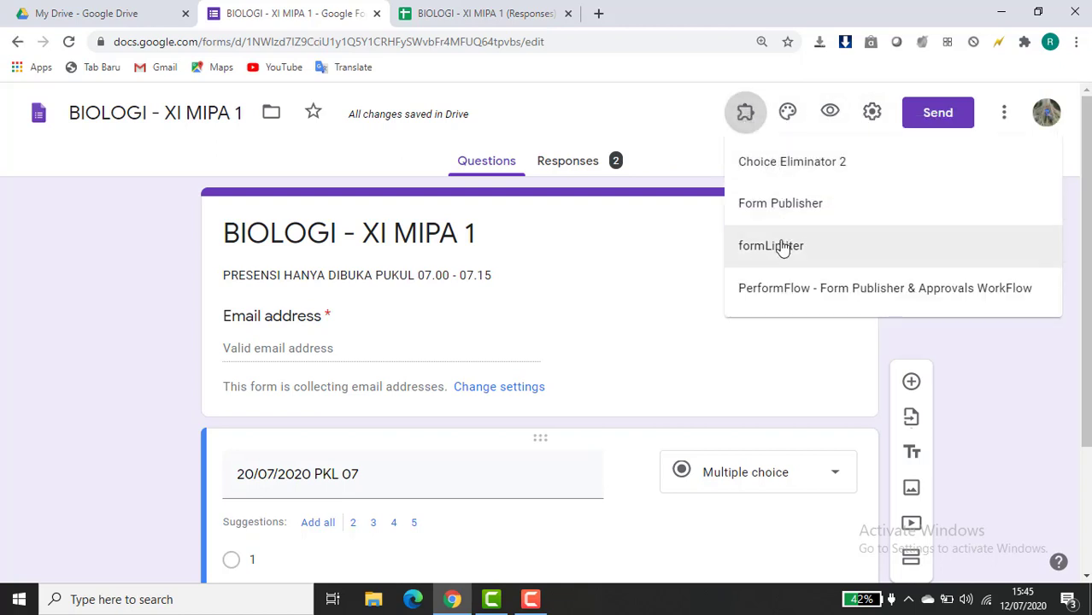
click(780, 248)
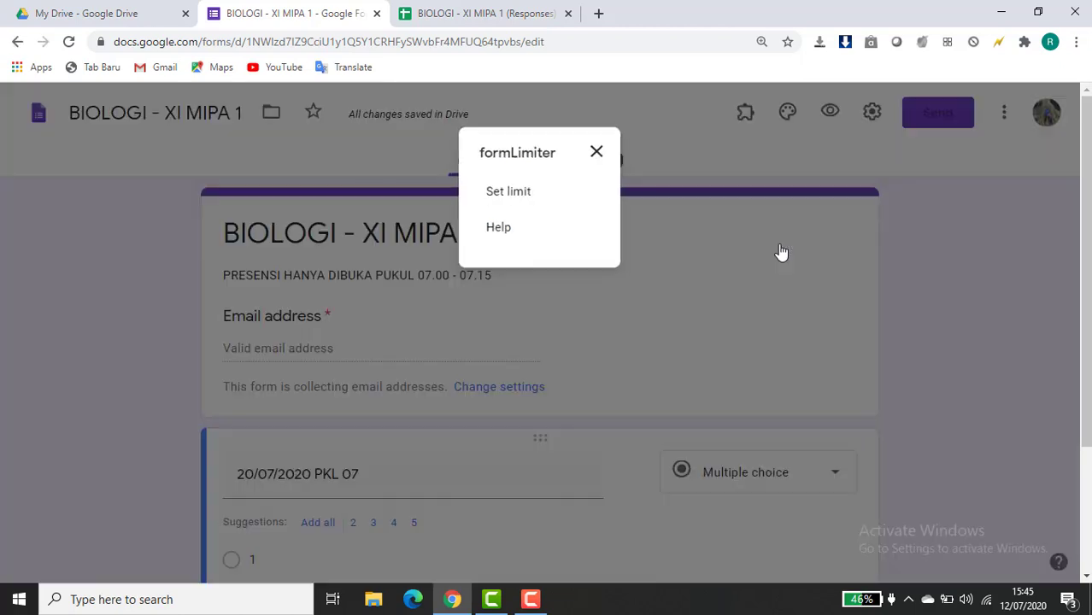
click(530, 193)
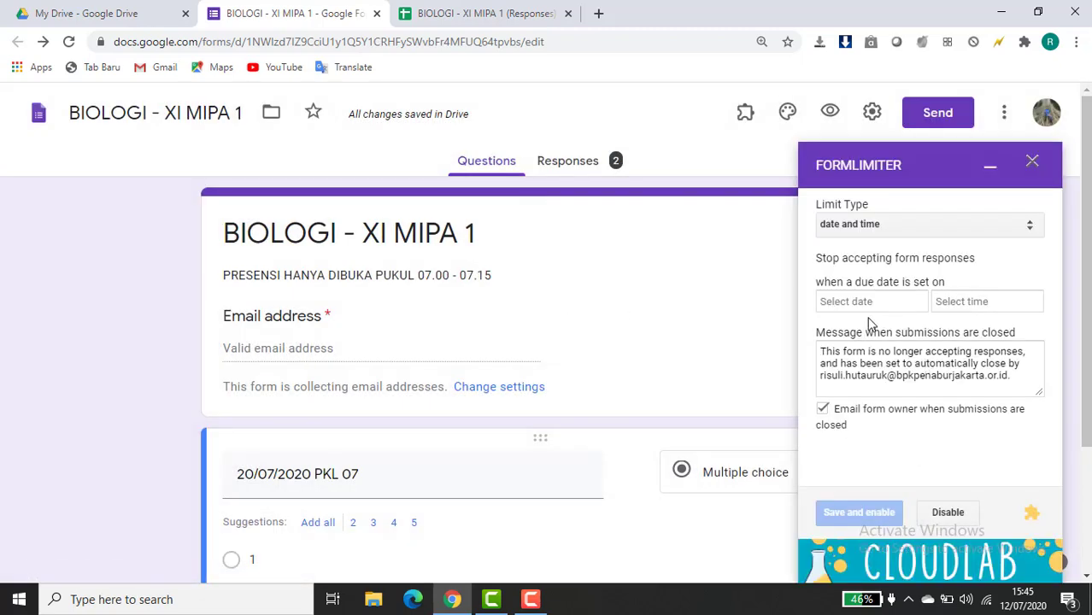
click(860, 305)
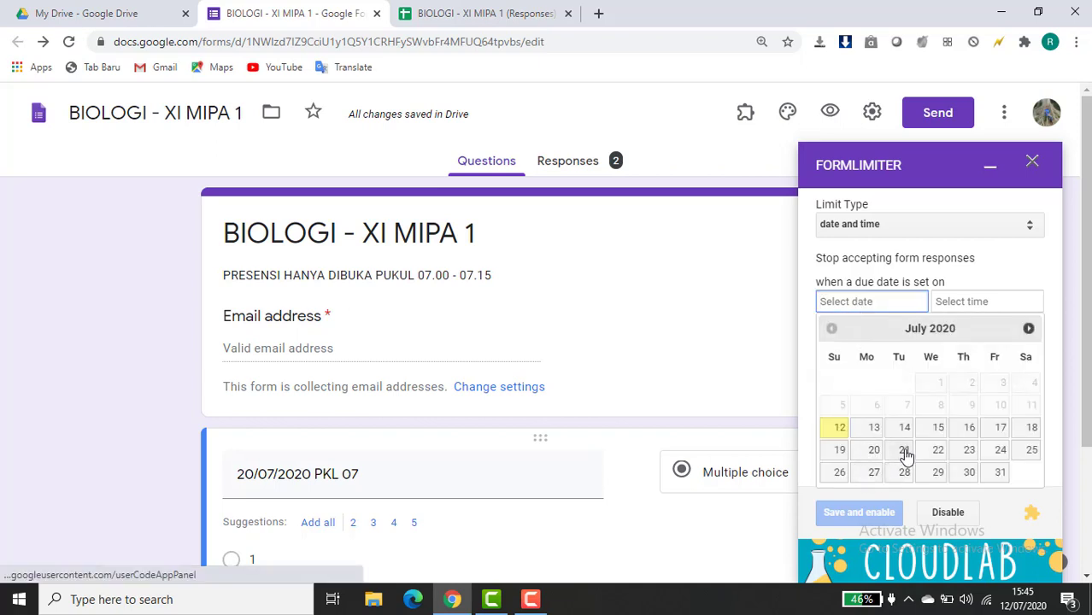
click(871, 474)
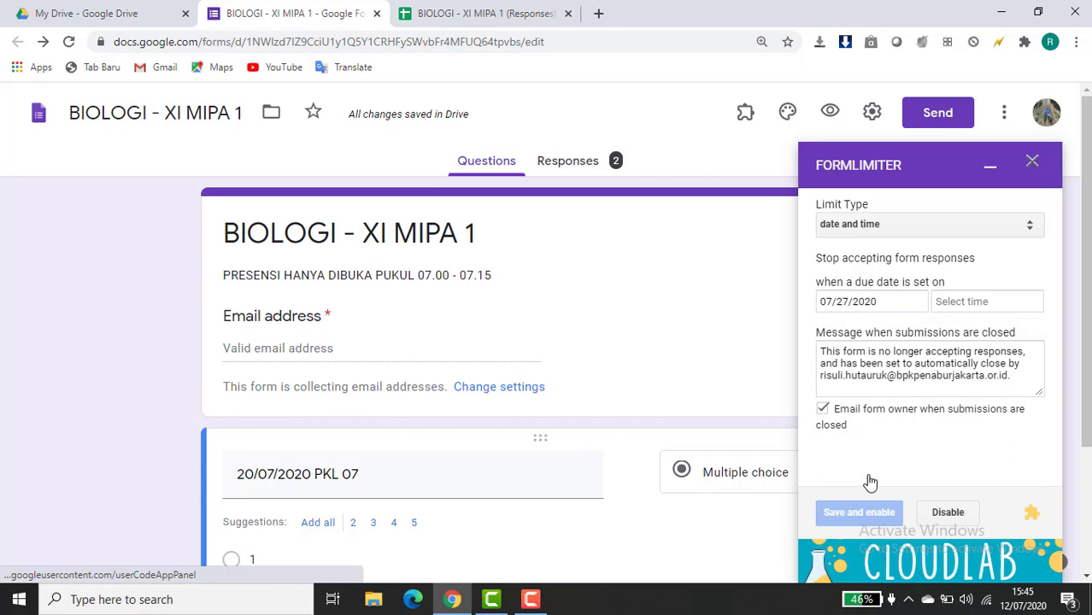
- Set the closing time to 7:15 AM, then save and enable the response limit and close formLimiter
click(959, 302)
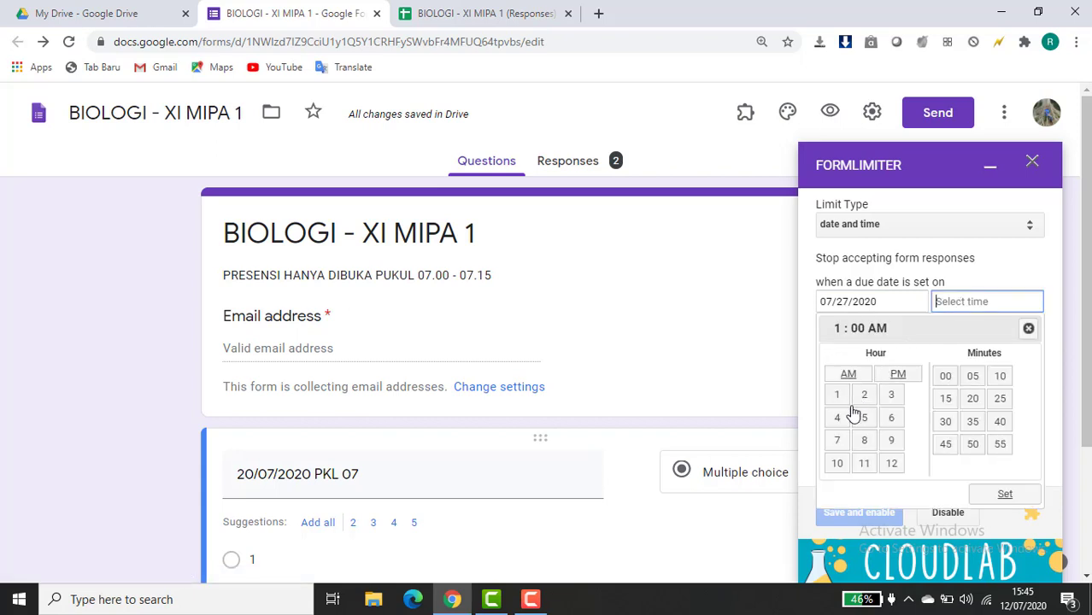
click(840, 442)
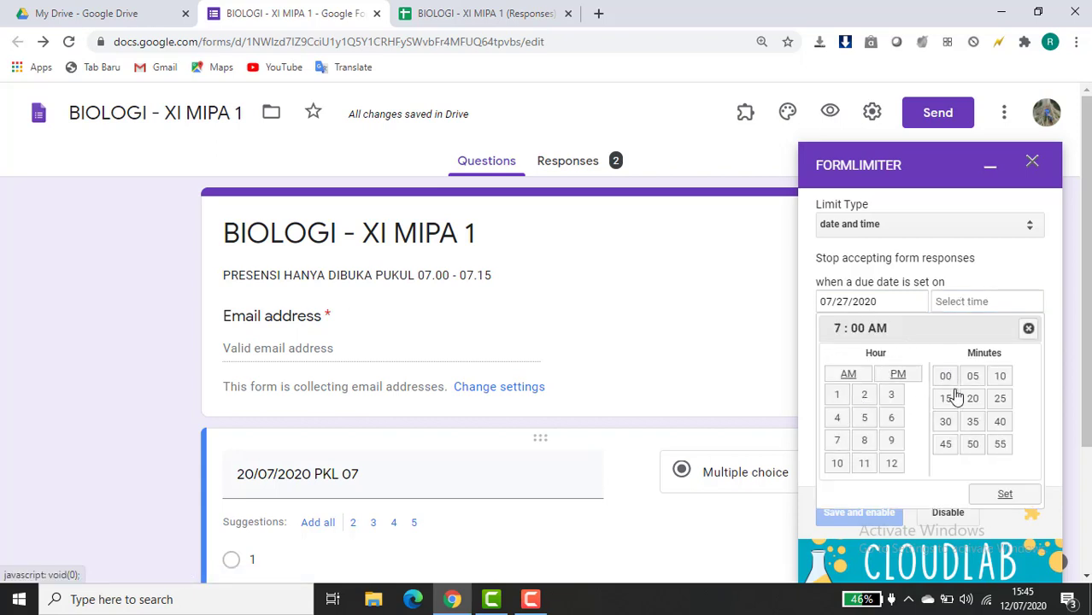
scroll(951, 408, down, 2)
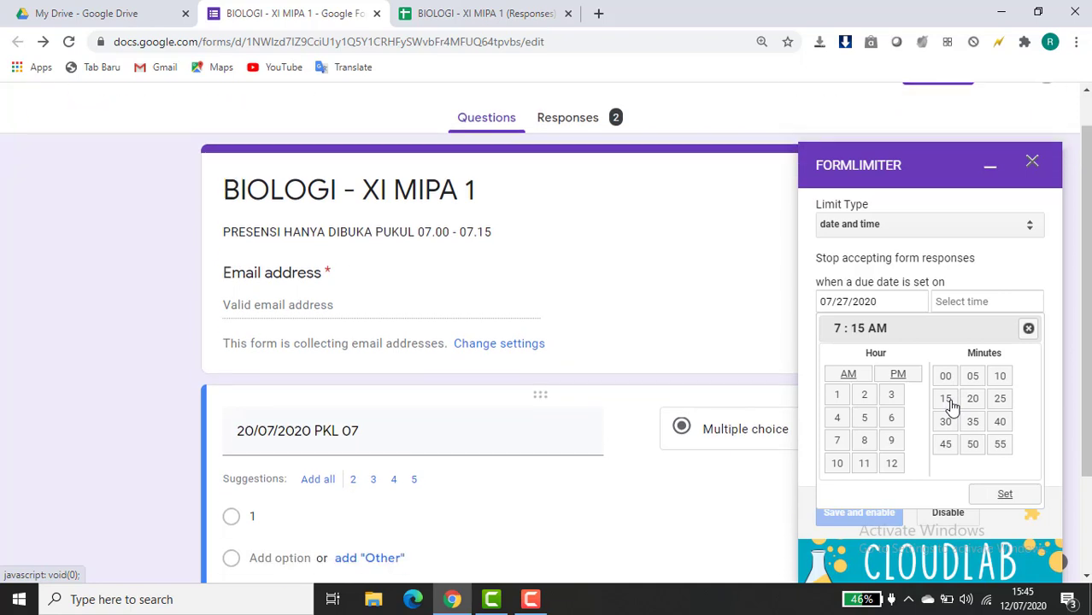
click(1008, 495)
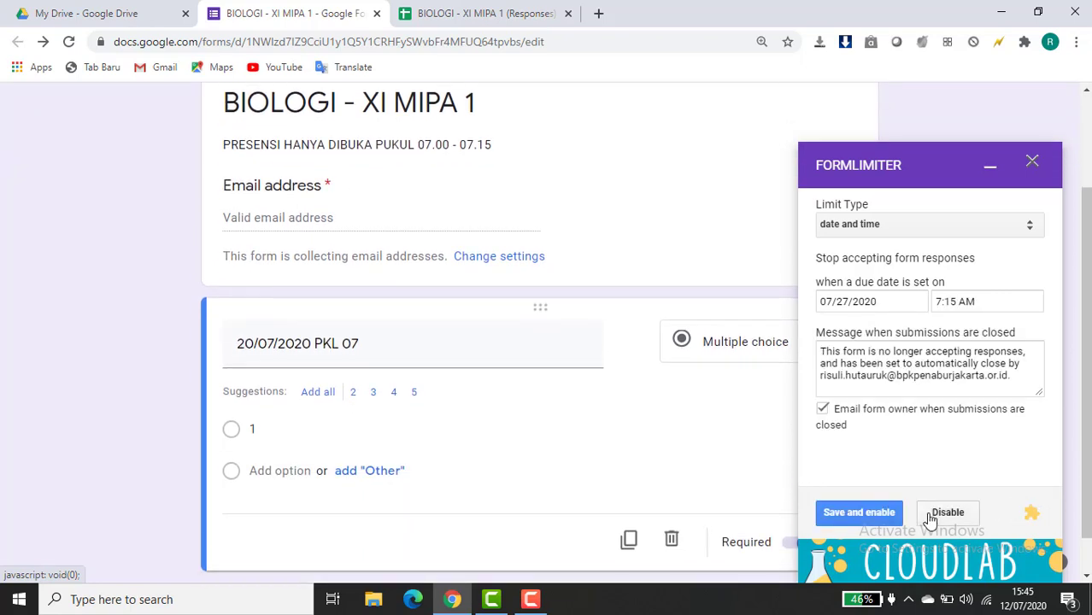
click(893, 518)
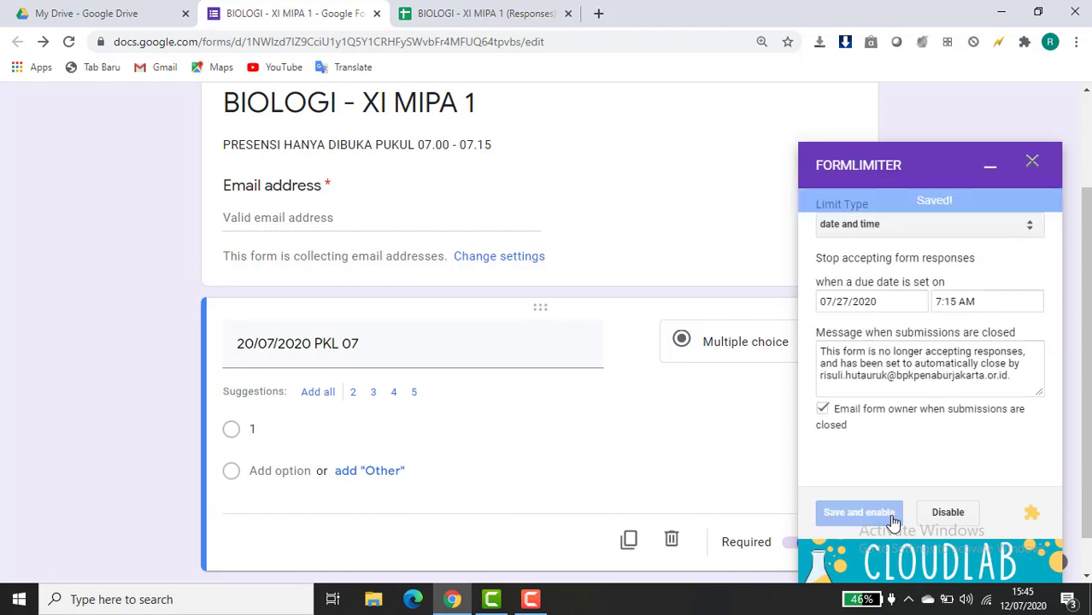
click(1033, 162)
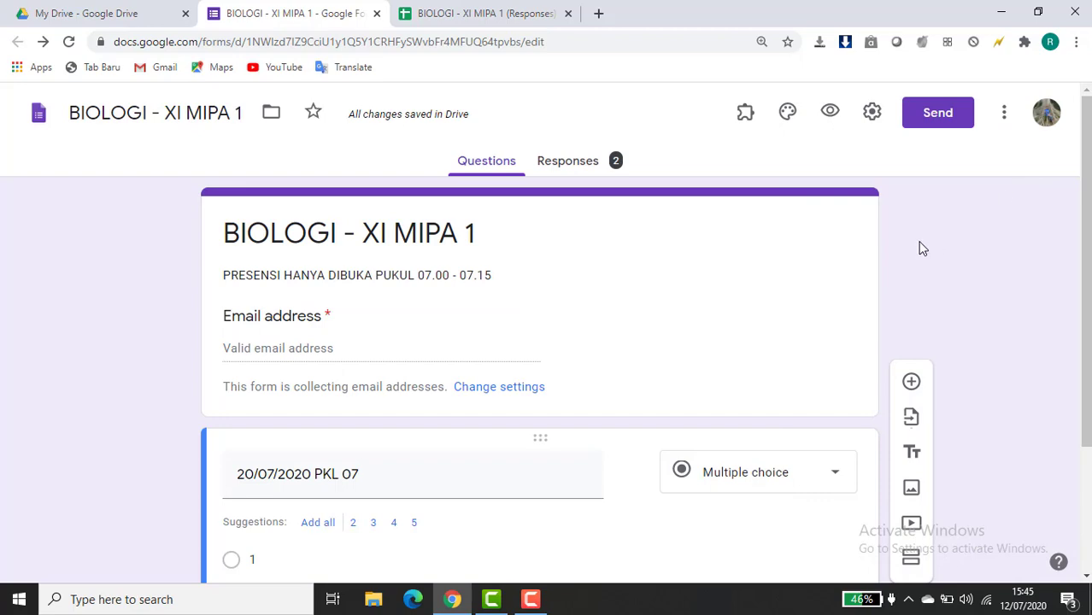
- Switch to the linked response spreadsheet and examine its attendance columns and the empty columns beyond them
scroll(918, 246, down, 2)
scroll(921, 248, up, 2)
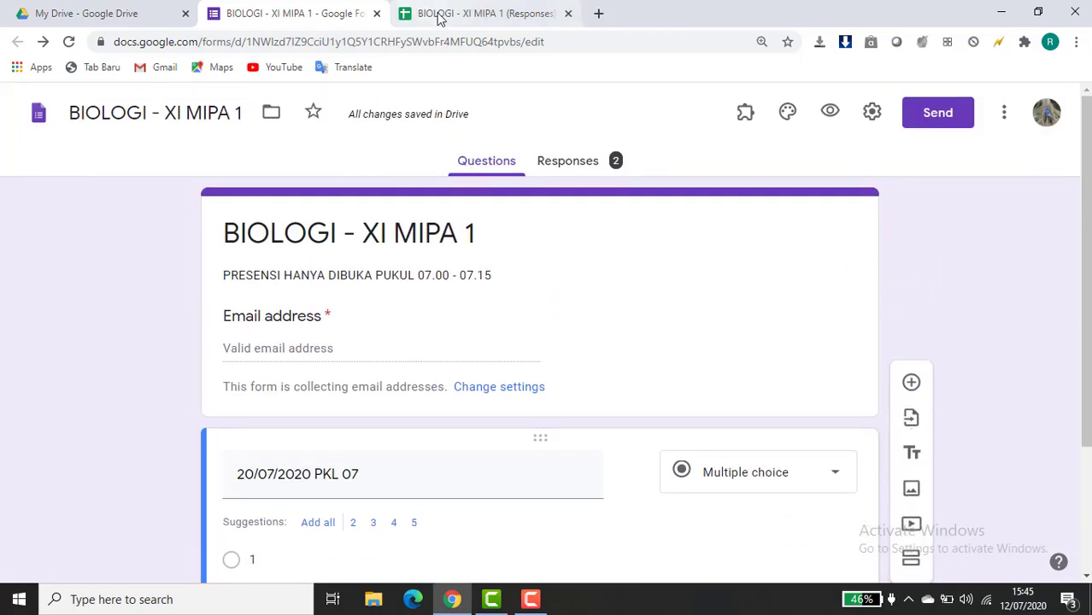
click(439, 15)
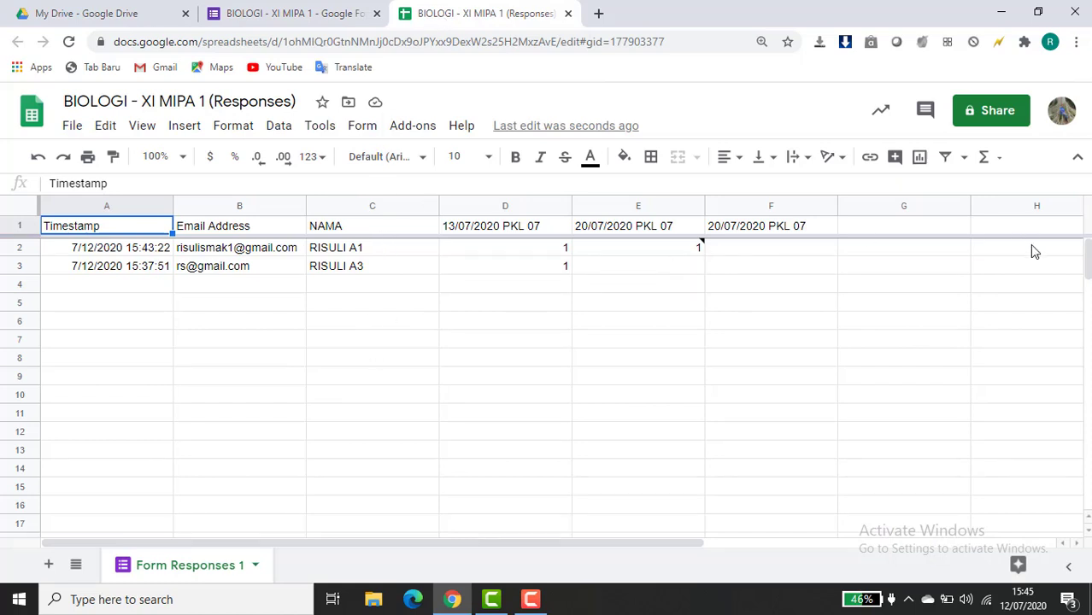
click(979, 254)
key(Right)
key(Right)
key(Right)
key(Right)
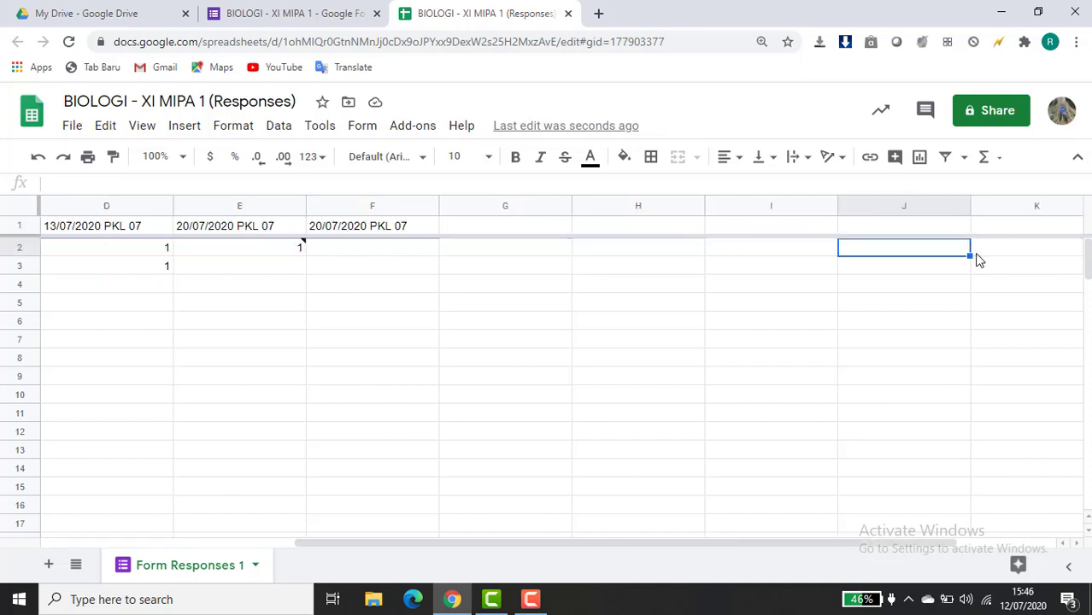
key(Left)
key(Left)
key(Left)
key(Left)
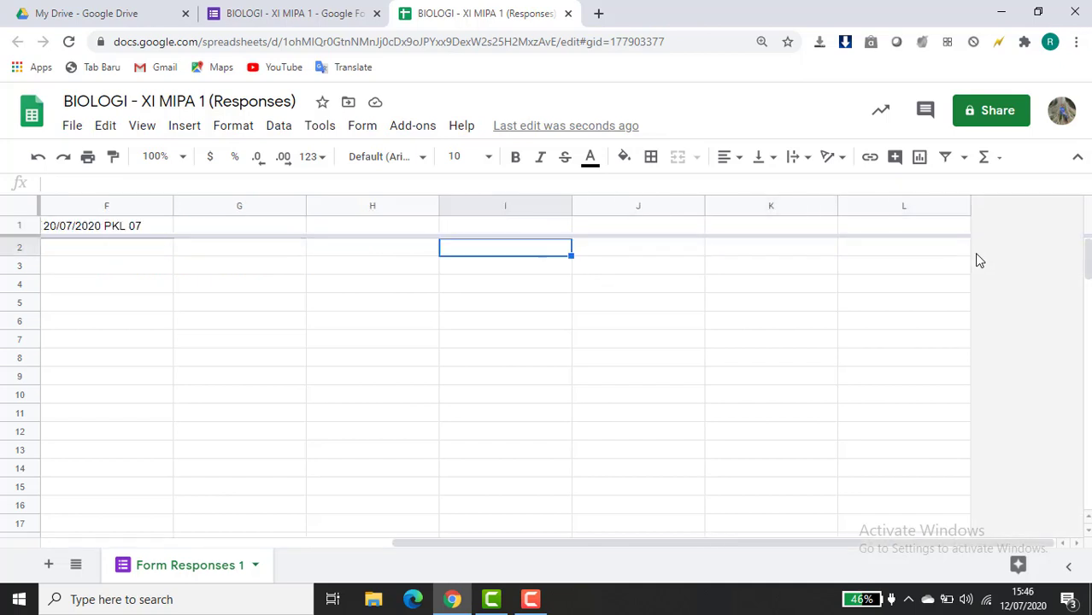
key(Left)
key(Left)
key(Left)
key(Left)
key(Left)
key(Left)
key(Left)
key(Right)
key(Right)
key(Right)
key(Right)
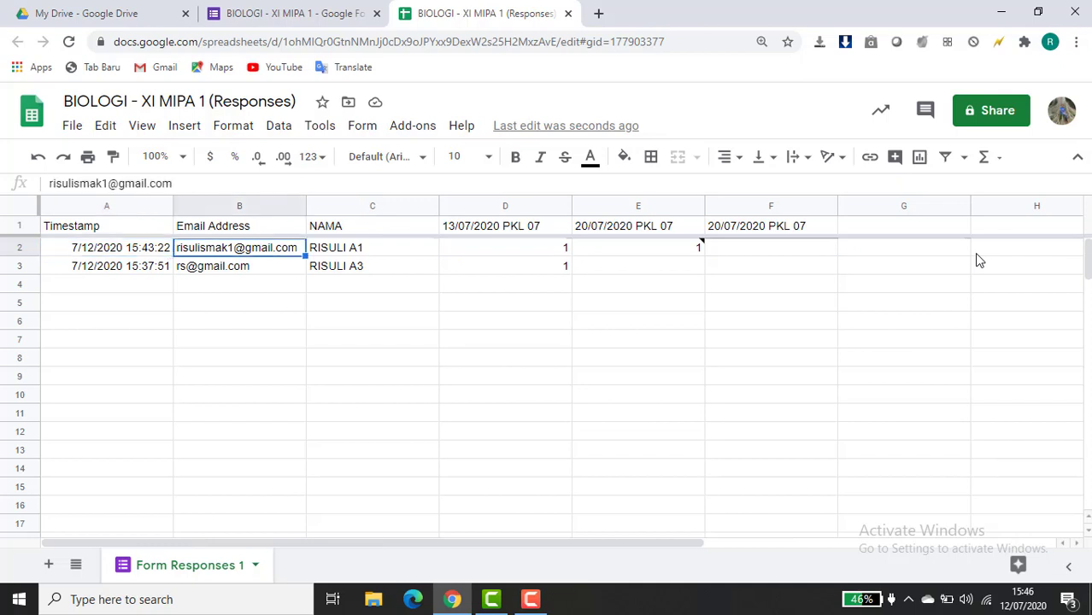
key(Right)
key(Right)
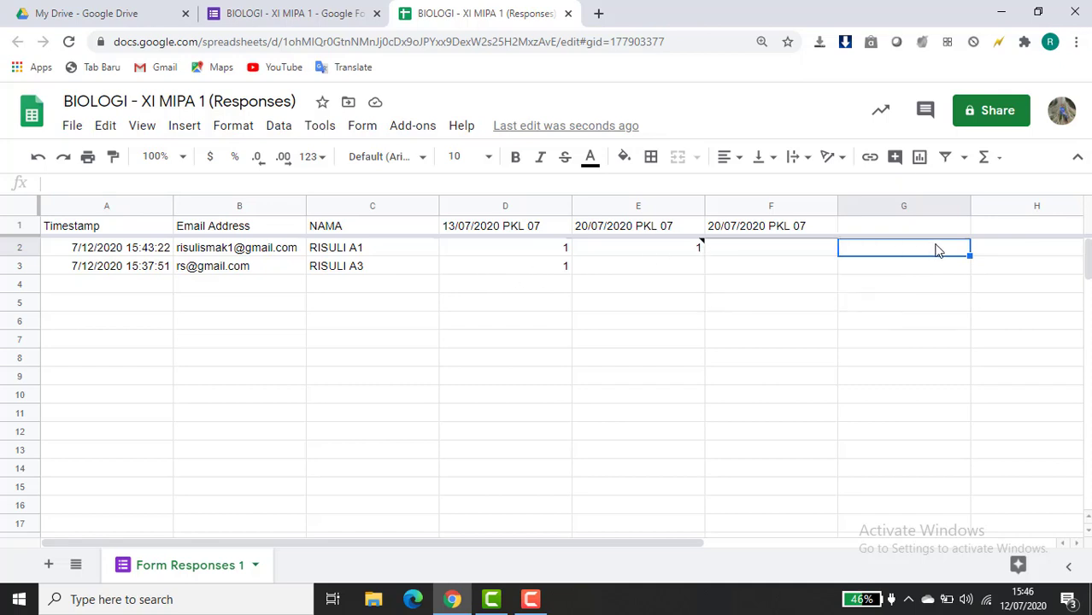
- Hide the empty columns G through L of the response sheet
click(885, 204)
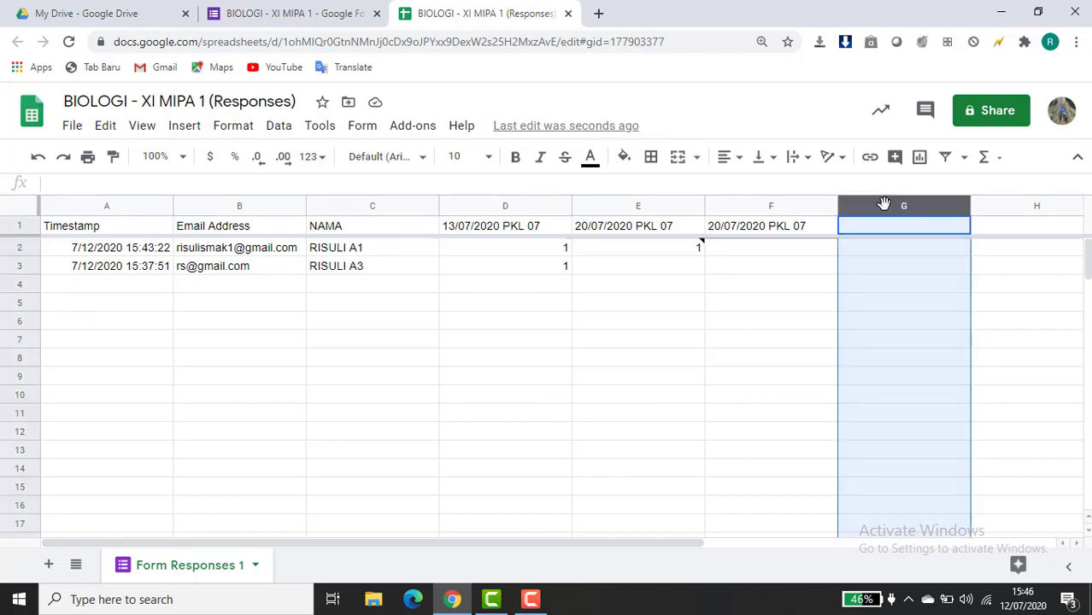
key(shift+Right)
key(shift+Right)
key(shift+Right)
key(shift+Right)
key(shift+Right)
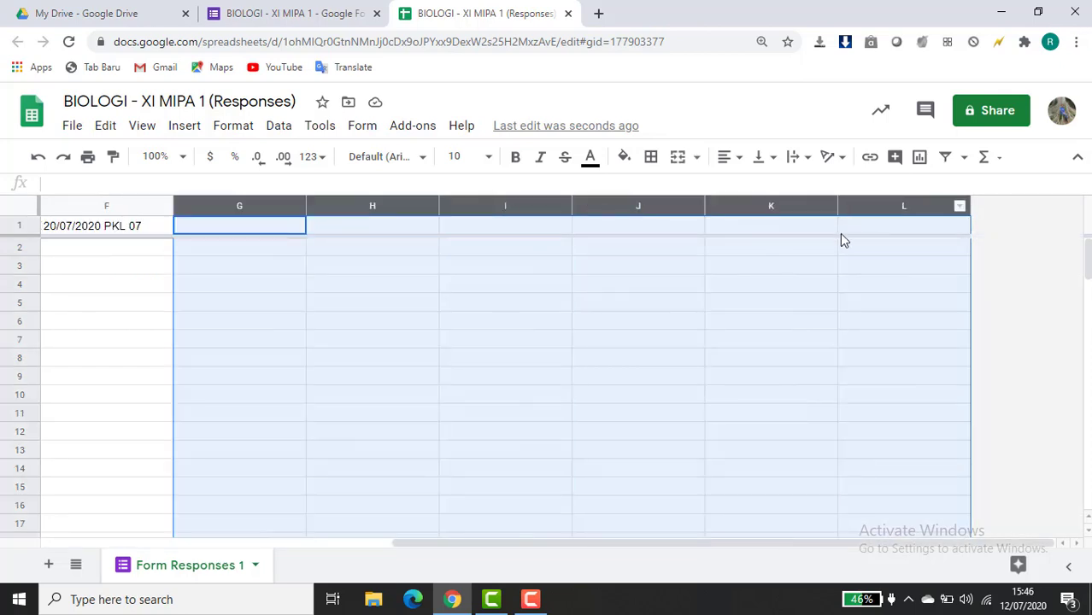
right_click(792, 248)
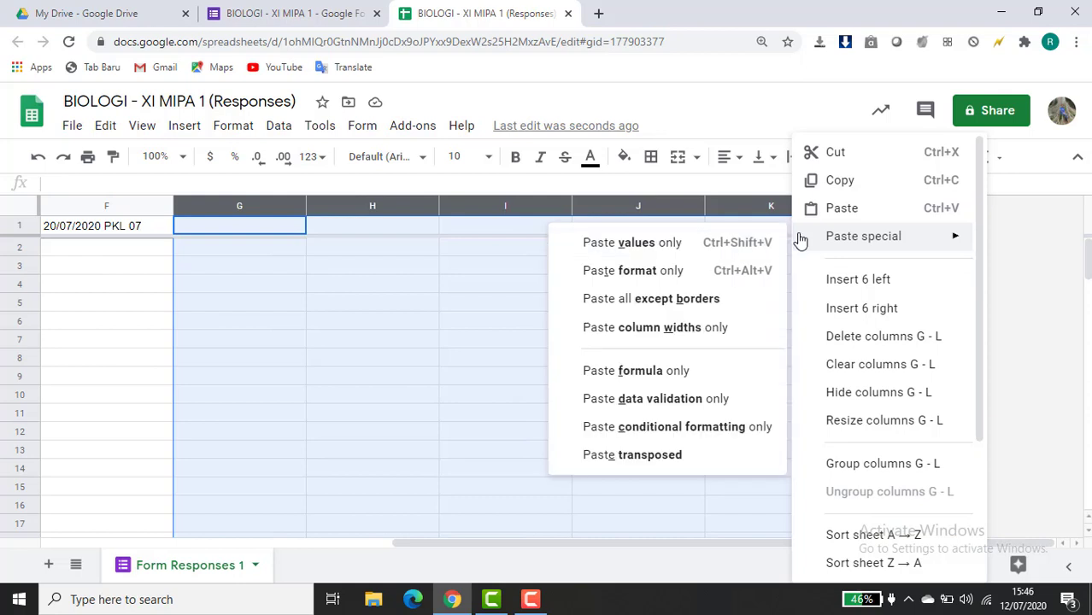
click(834, 392)
click(751, 338)
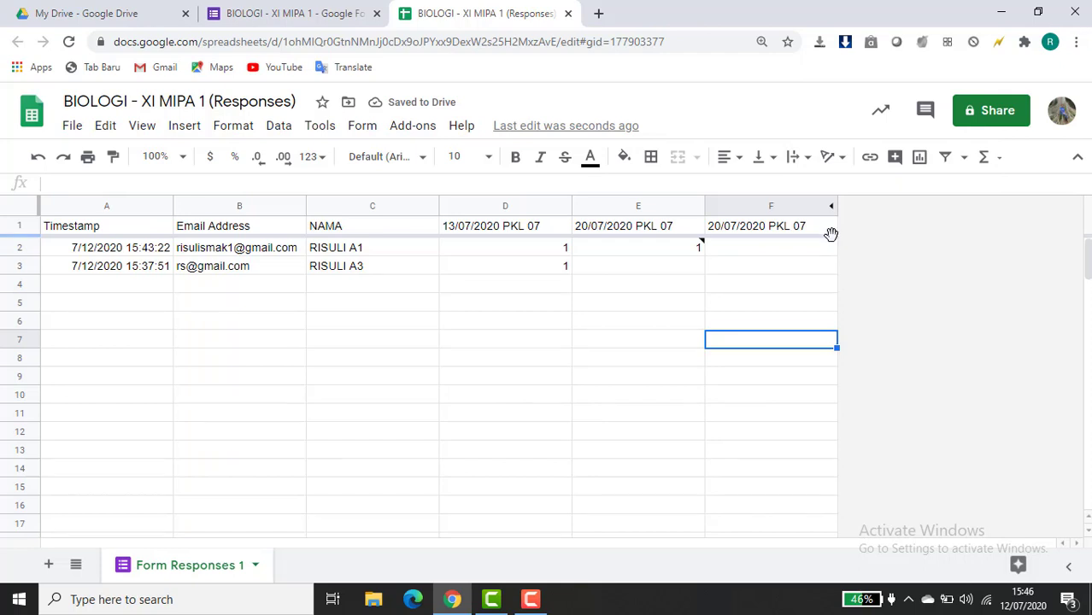
- Insert one column immediately after column F and give it the header "TOTAL"
click(793, 207)
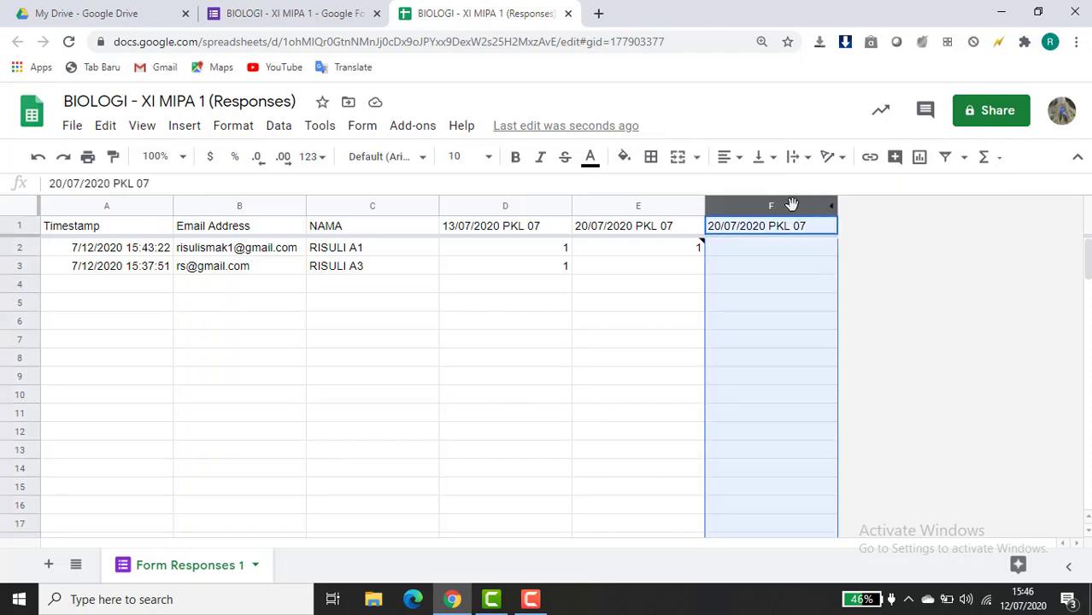
right_click(789, 203)
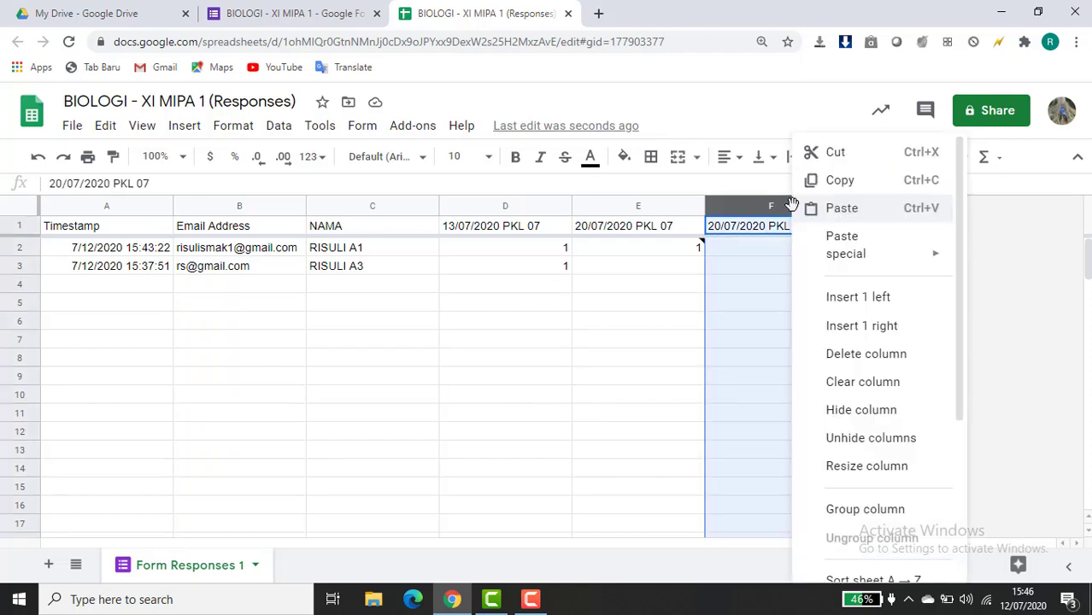
click(842, 307)
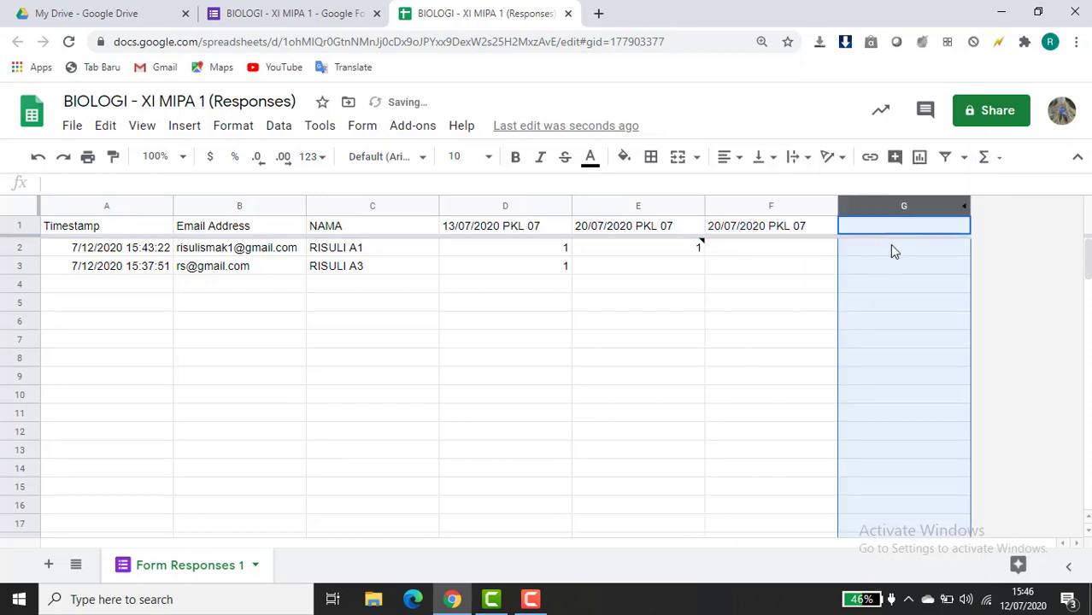
click(893, 232)
text(TOTAL)
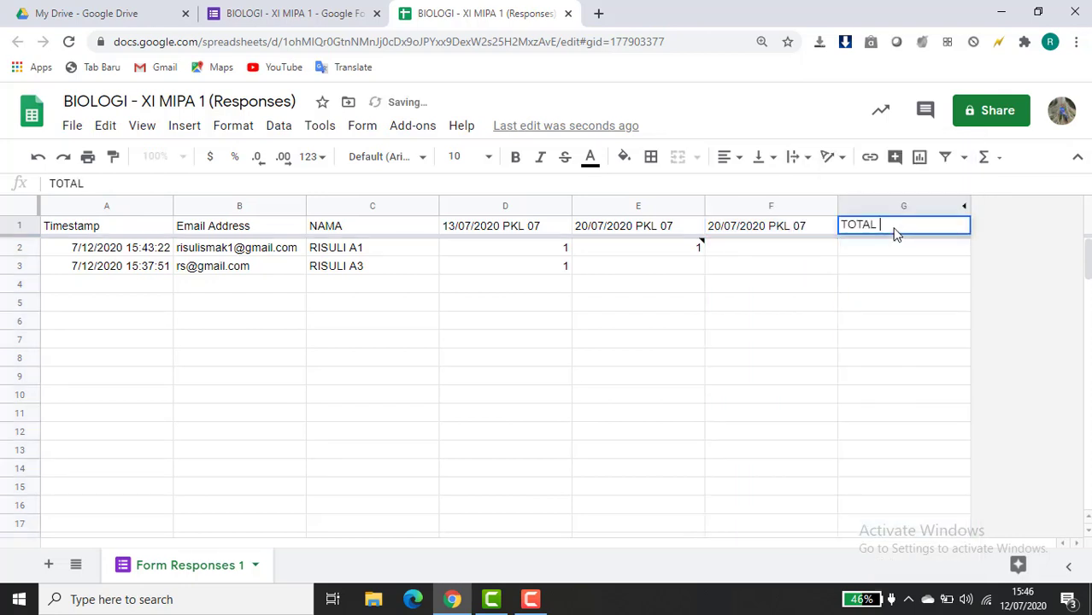
- Enter a SUM formula over D2:F2 in cell G2 to total the first student's attendance
click(890, 253)
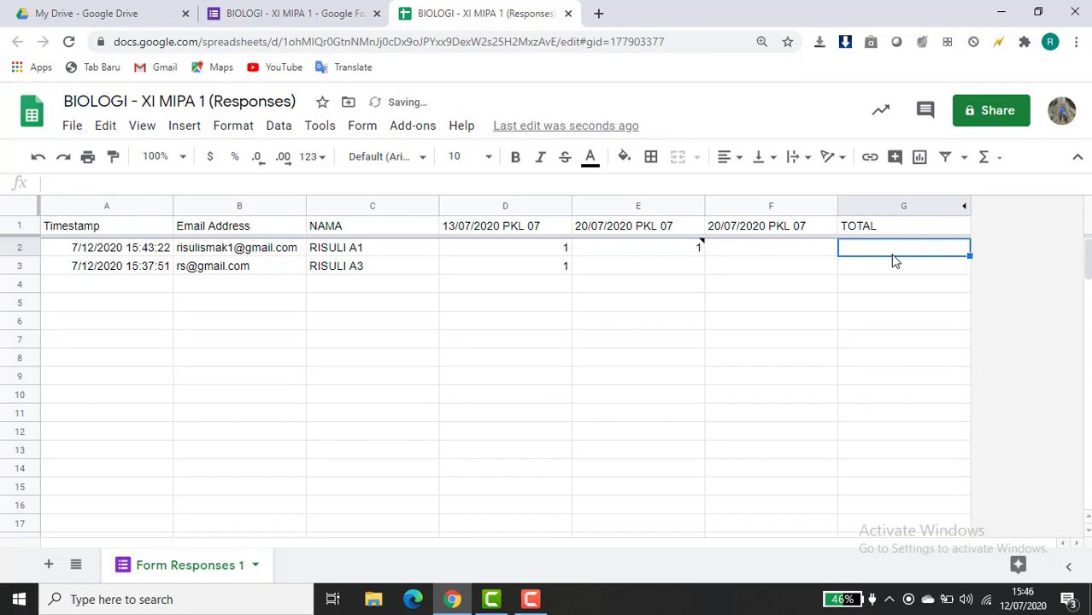
click(999, 159)
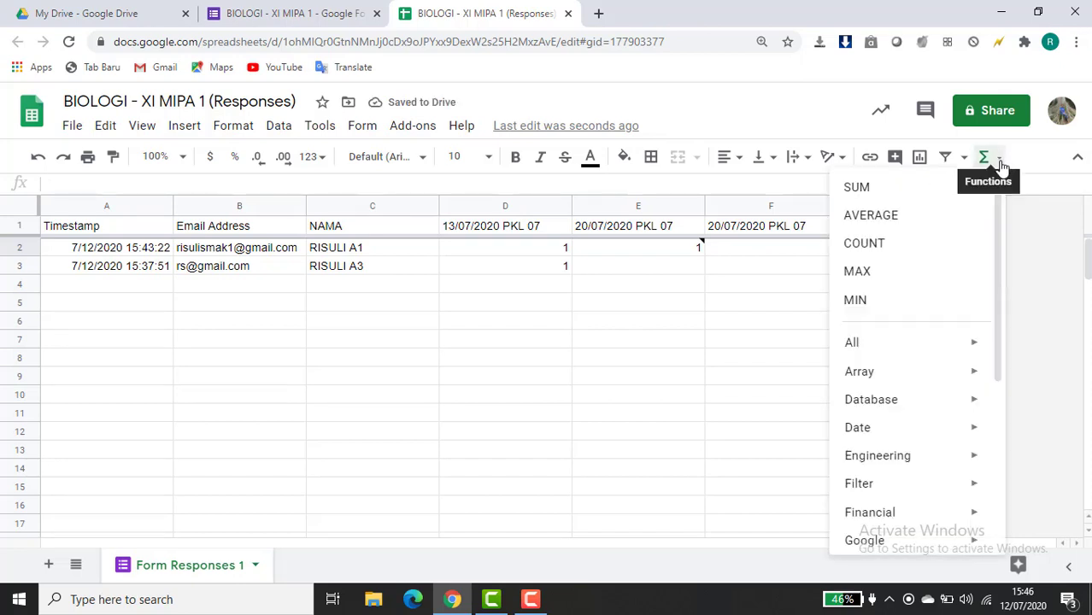
click(940, 190)
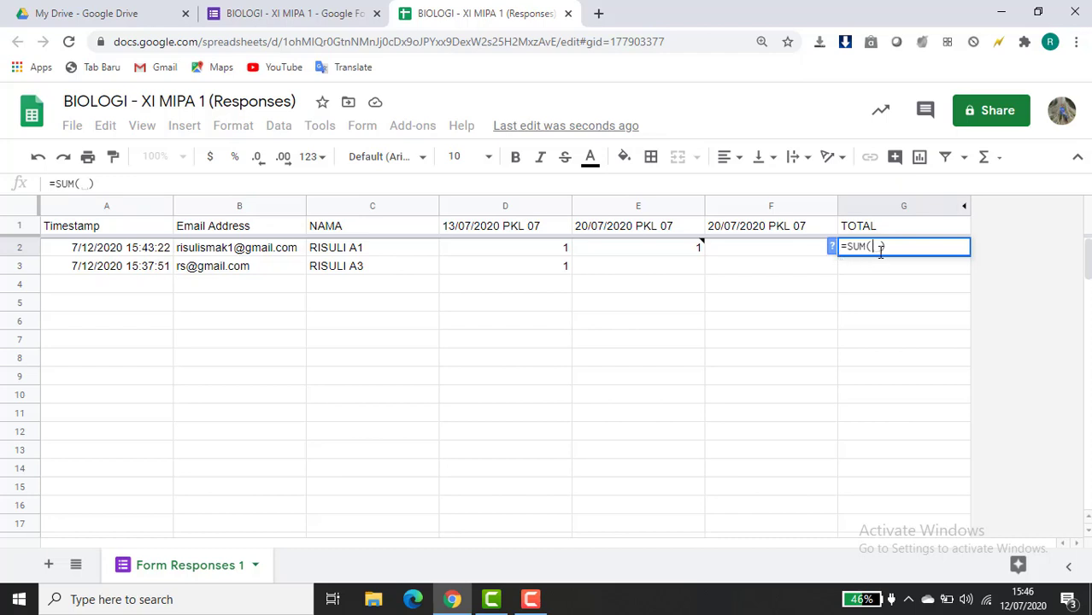
key(Left)
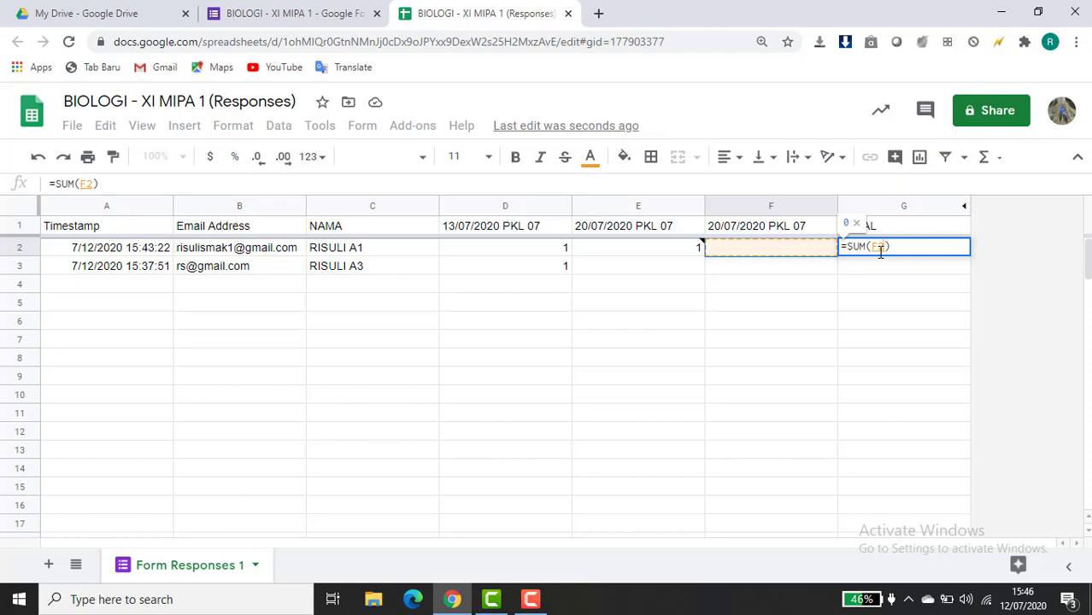
key(shift+Left)
key(shift+Left)
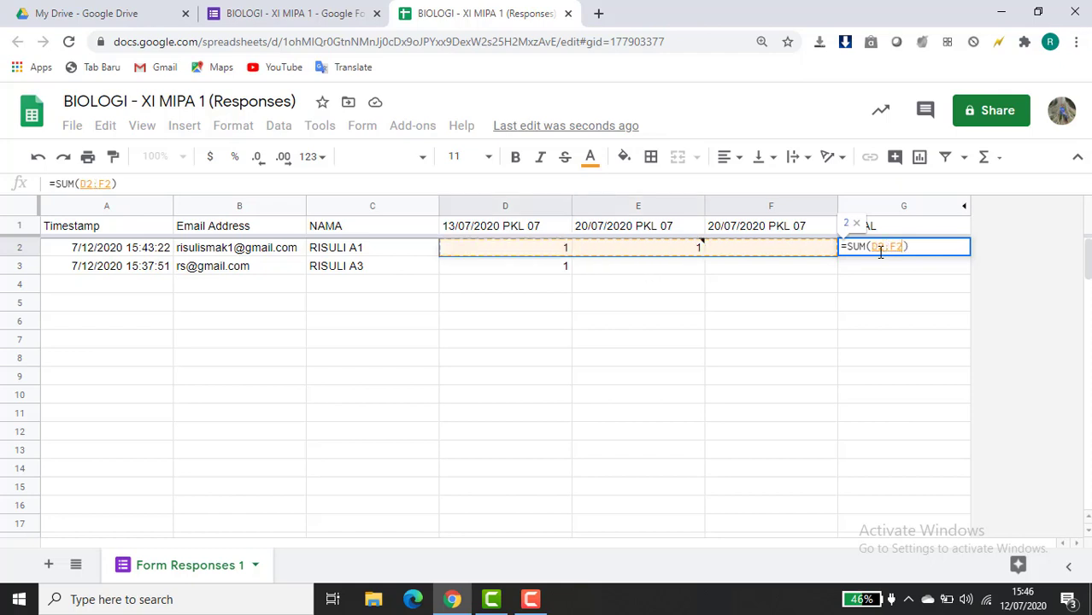
key(Return)
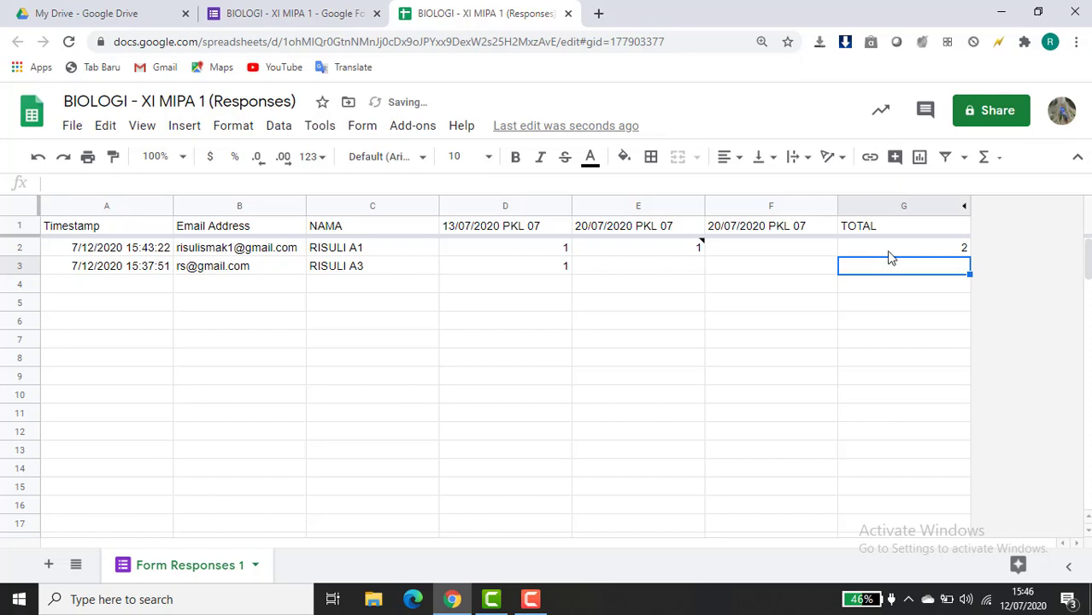
- Copy the SUM formula from G2 down the TOTAL column through G6 and check the copy in G3
click(914, 252)
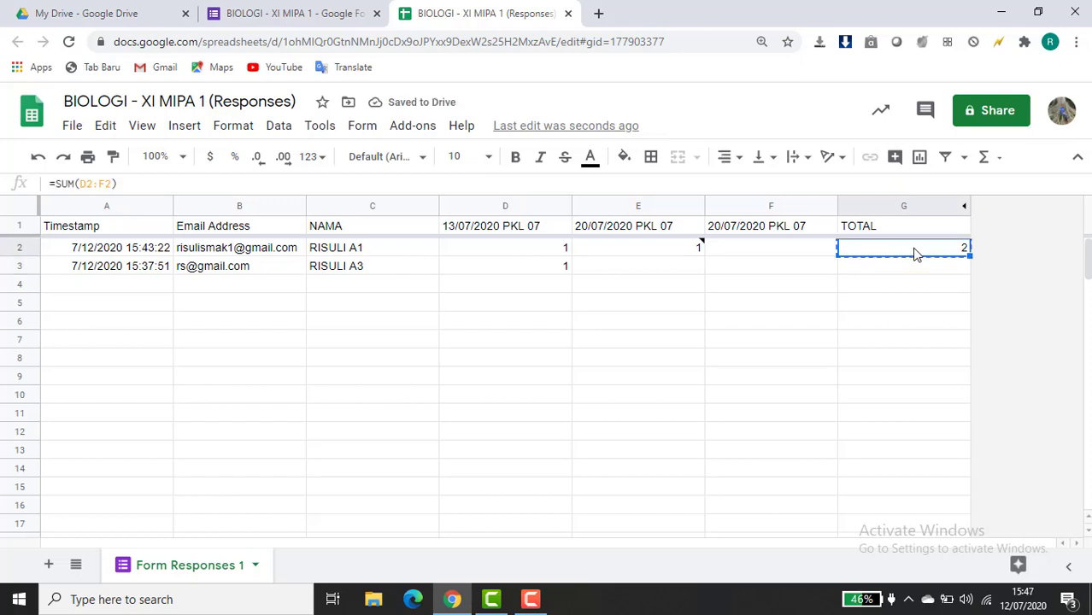
key(shift+Down)
key(shift+Down)
key(shift+Down)
key(shift+Down)
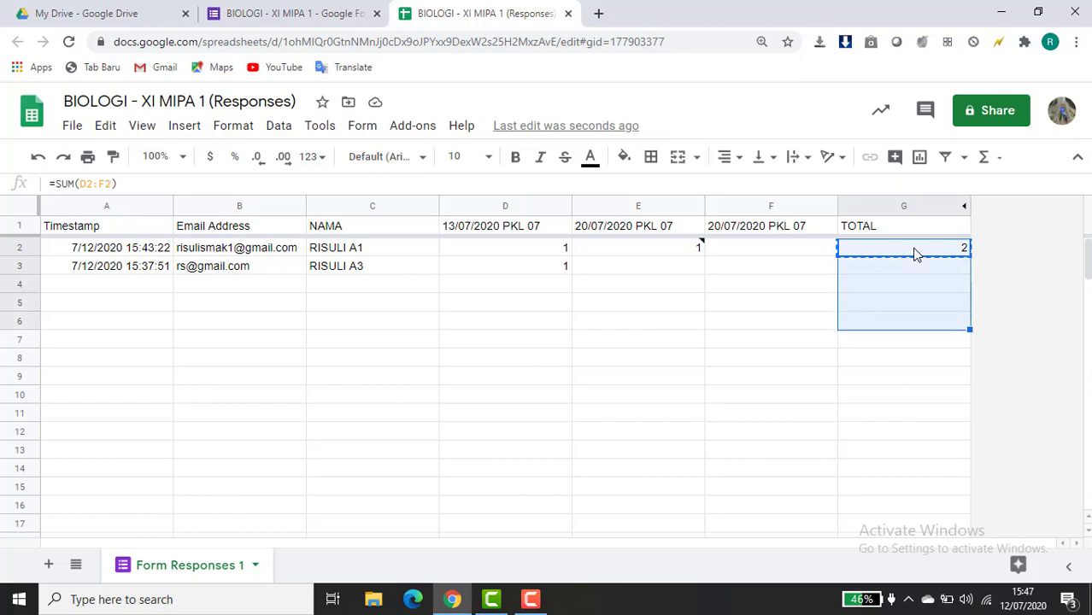
key(ctrl+v)
click(940, 273)
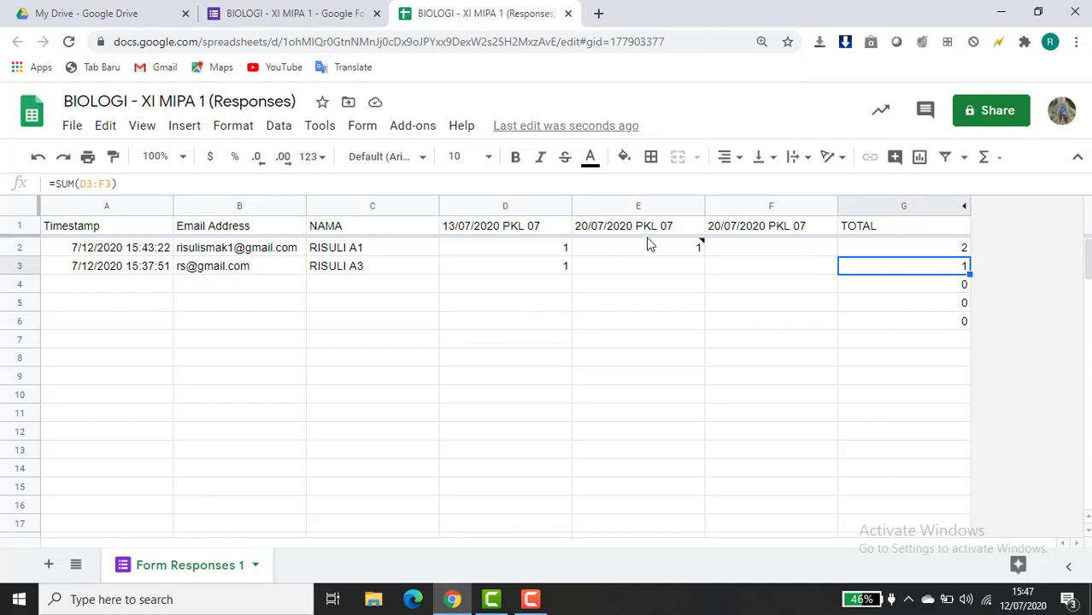
click(803, 325)
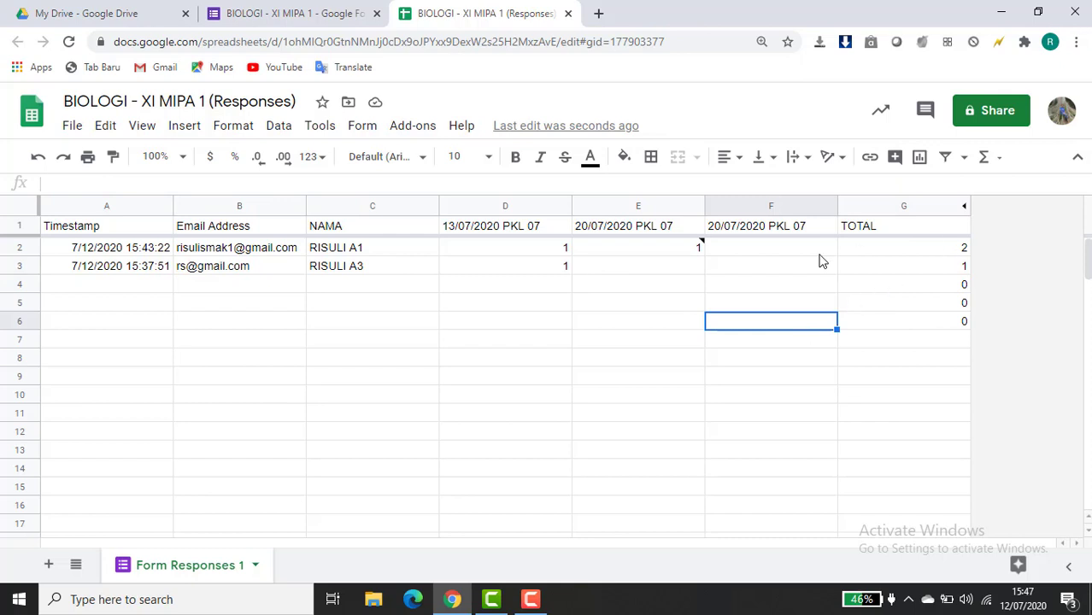